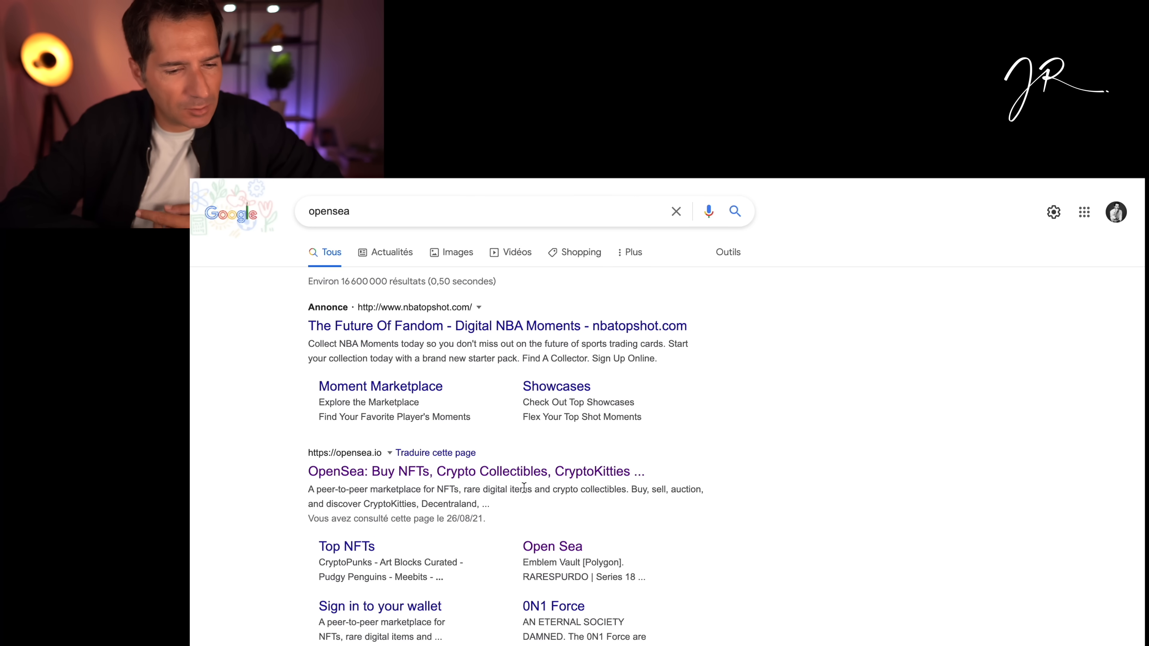
Open the OpenSea site from the search results and sign in to the profile with the MetaMask wallet.
{"action": "left_click", "coordinate": [469, 472]}
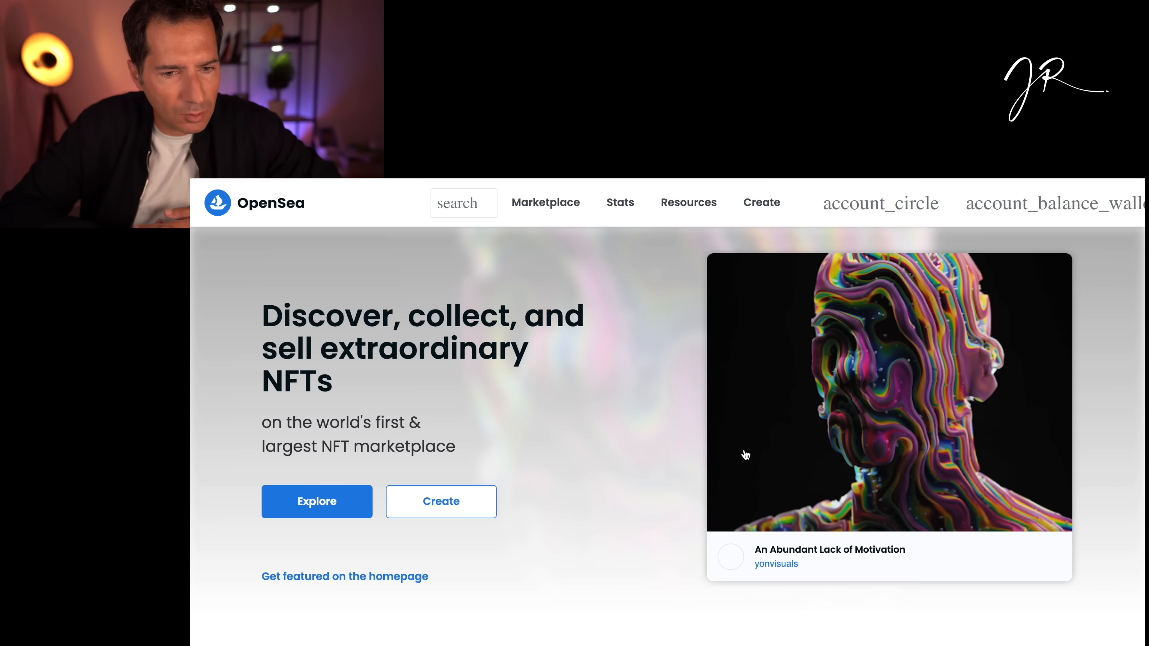
{"action": "mouse_move", "coordinate": [1065, 202]}
{"action": "left_click", "coordinate": [1010, 245]}
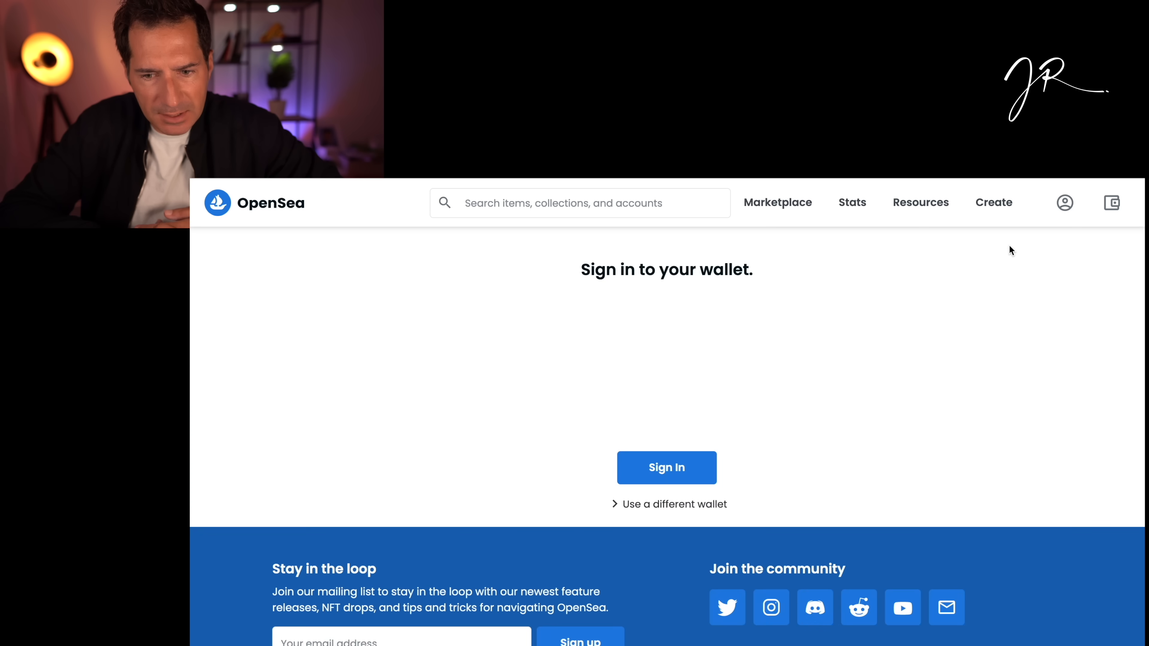
{"action": "mouse_move", "coordinate": [1059, 207]}
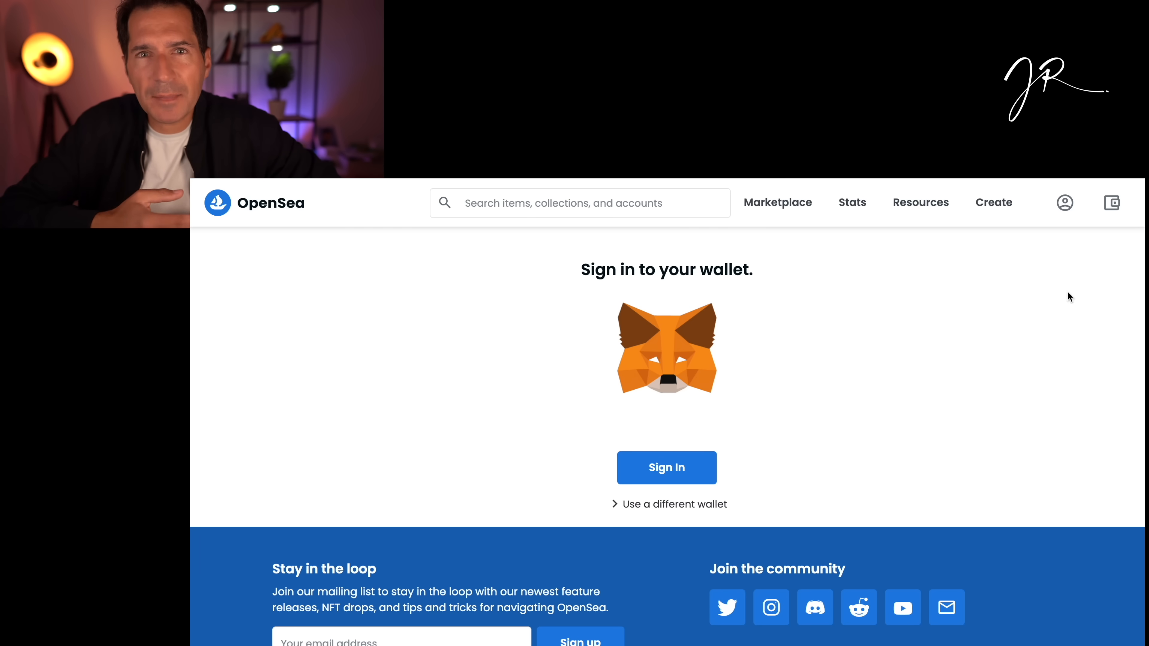
{"action": "left_click", "coordinate": [692, 461]}
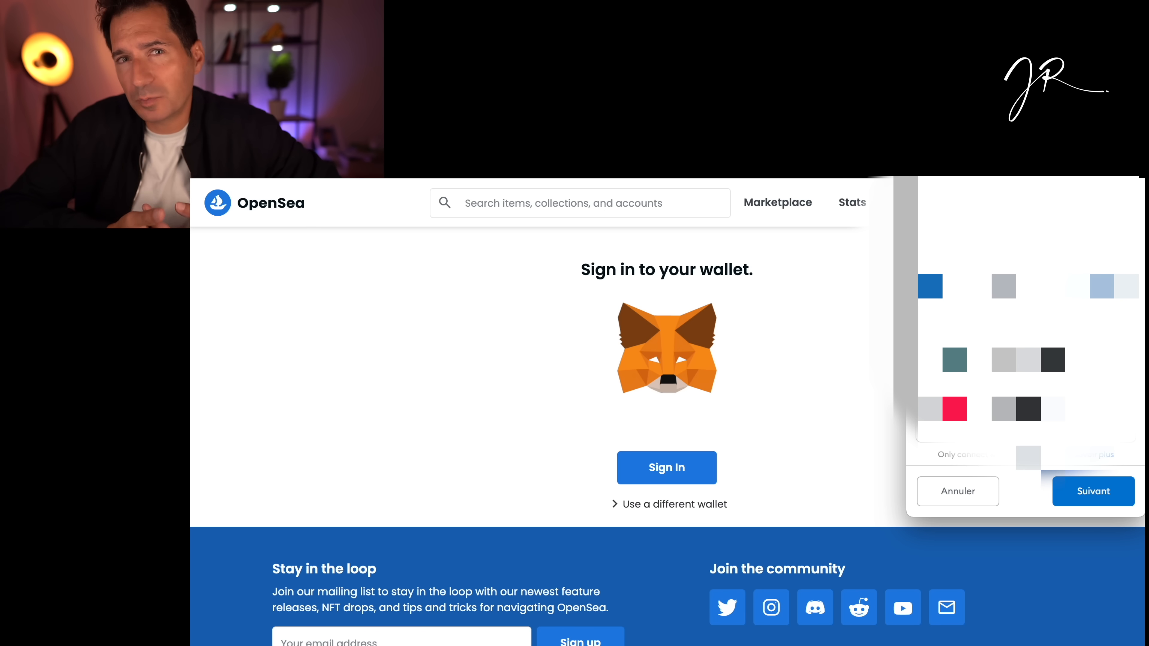
{"action": "left_click", "coordinate": [1102, 490]}
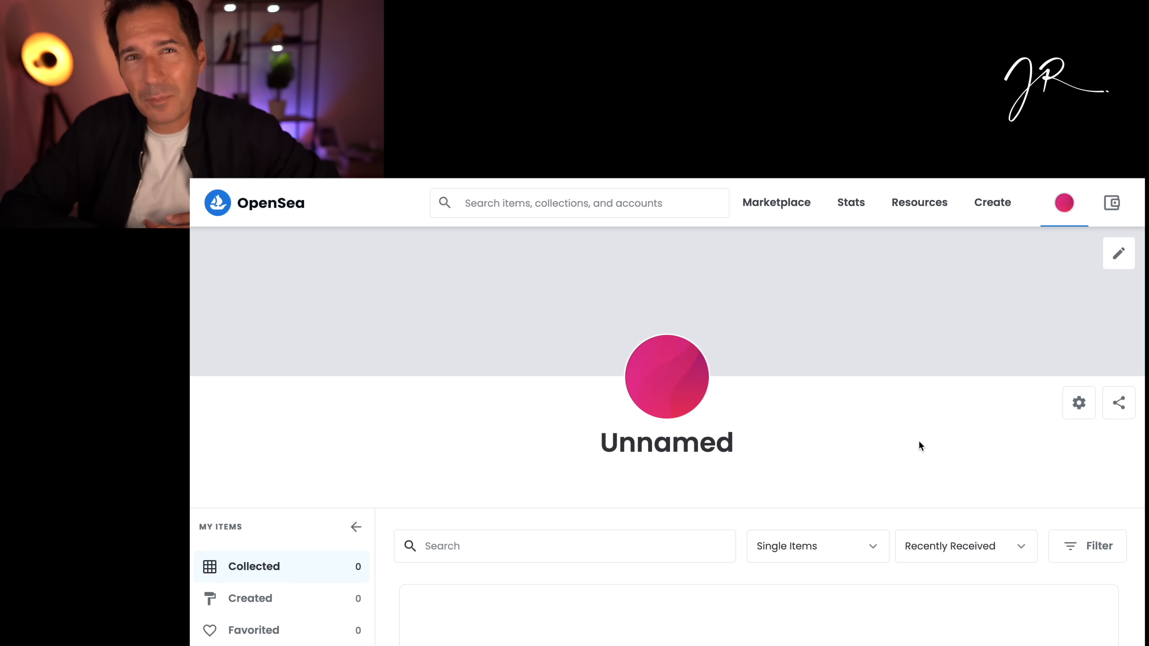
In the account settings, enter the creator's full name as username and the bio "French investor and Youtuber with 100+ Subscribers.".
{"action": "mouse_move", "coordinate": [1064, 202]}
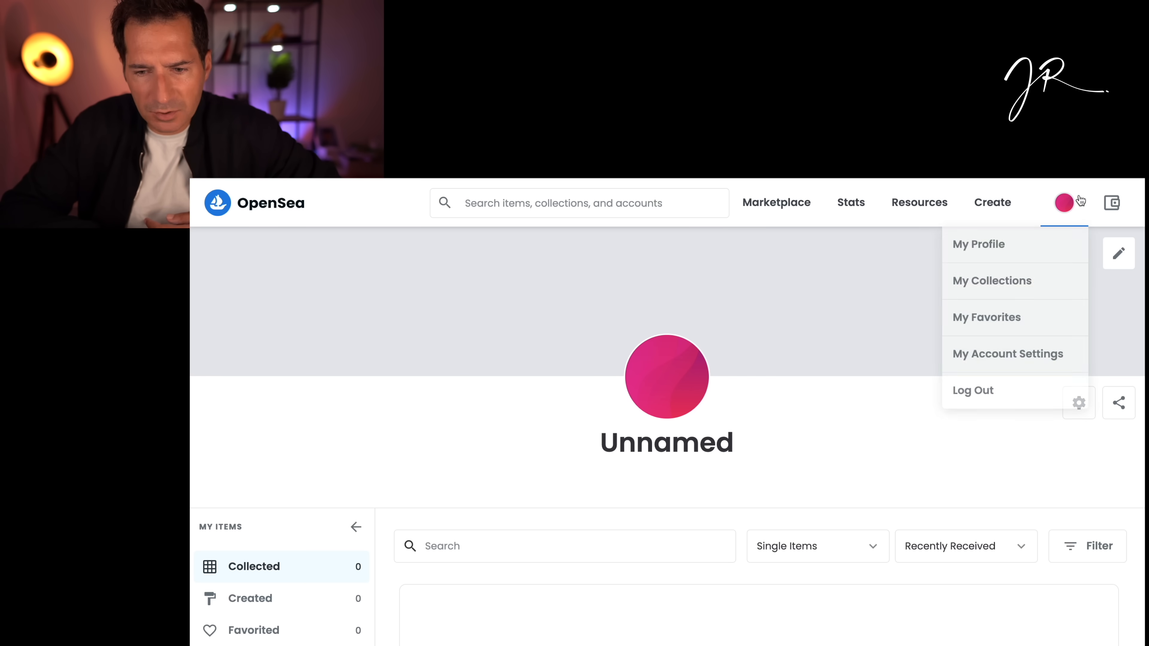
{"action": "left_click", "coordinate": [1005, 352]}
{"action": "type", "text": "Julien Roman"}
{"action": "key", "text": "Tab"}
{"action": "type", "text": "French "}
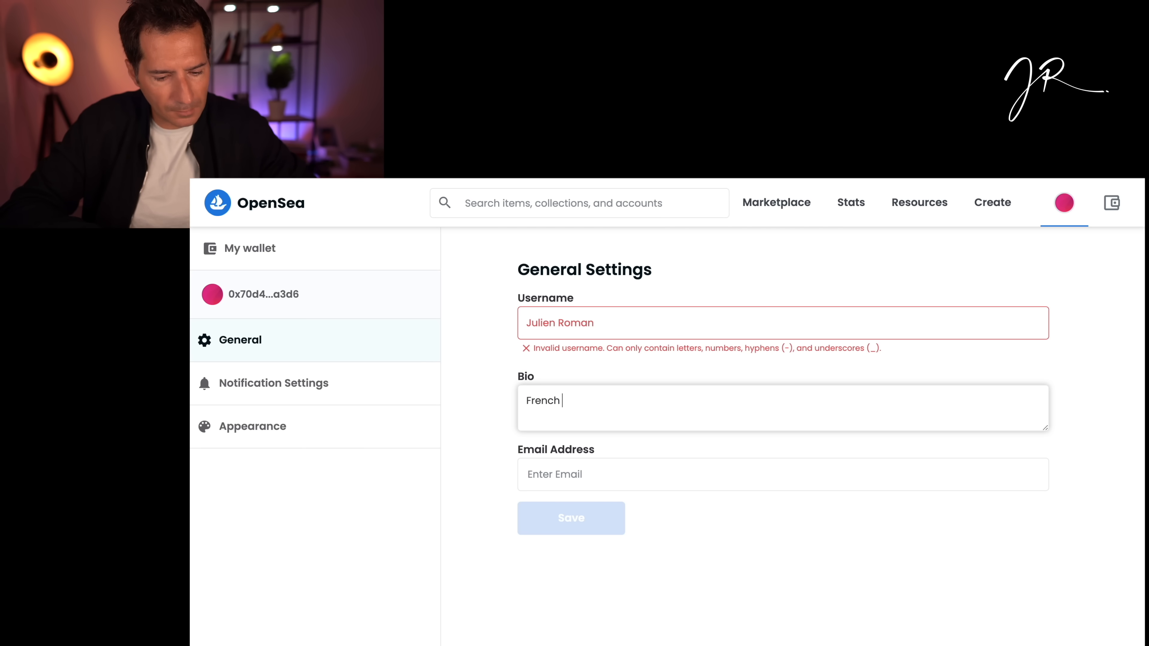
{"action": "type", "text": "investor "}
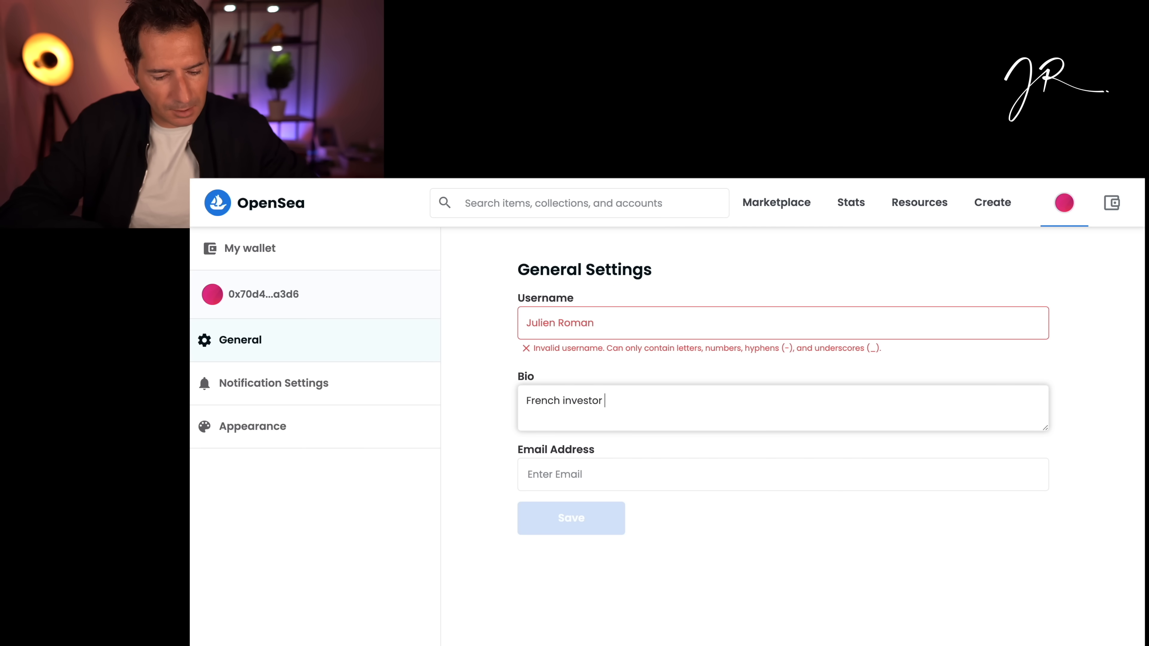
{"action": "type", "text": "and Youtuber with 100+ Subscribers."}
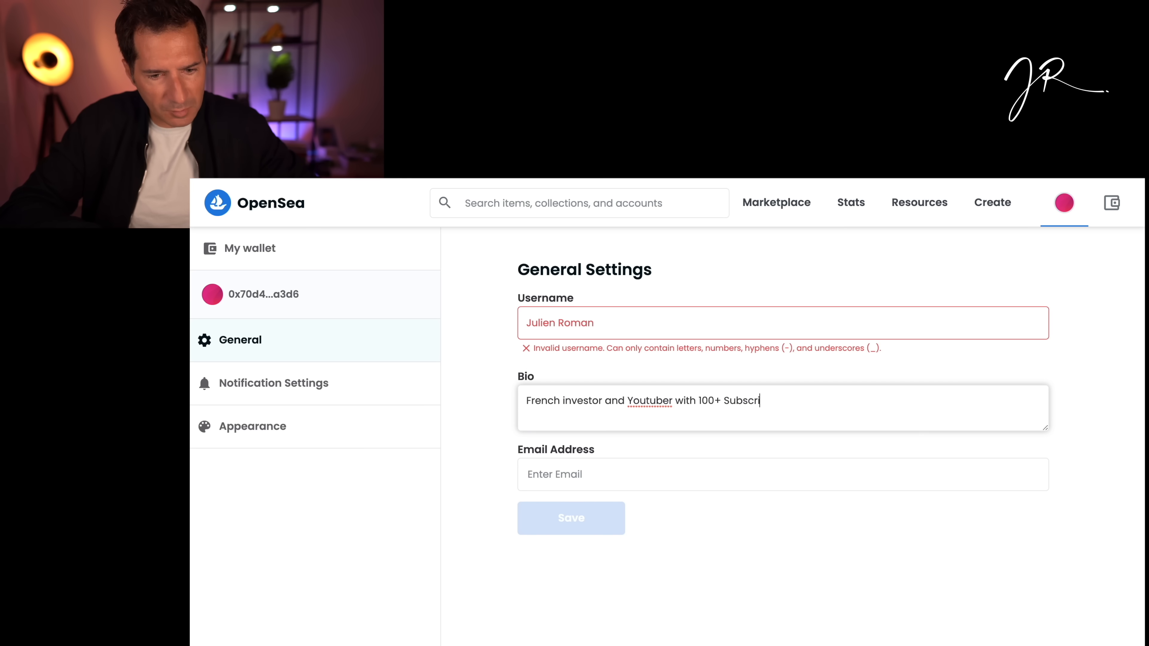
Remove the space between the first and last name in the username.
{"action": "left_click", "coordinate": [611, 327]}
{"action": "key", "text": "Left"}
{"action": "key", "text": "Left"}
{"action": "key", "text": "Left"}
{"action": "key", "text": "Left"}
{"action": "key", "text": "Left"}
{"action": "key", "text": "BackSpace"}
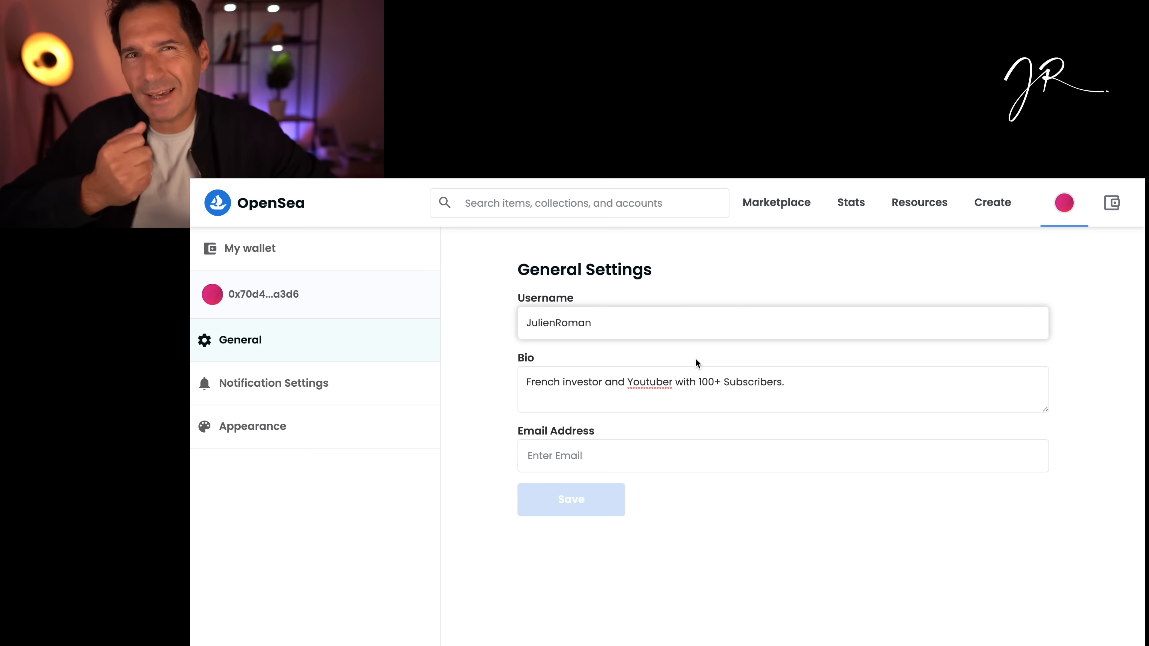
Append "Link:" and the YouTube channel URL to the bio, fill in the email address and save the settings.
{"action": "left_click", "coordinate": [876, 393]}
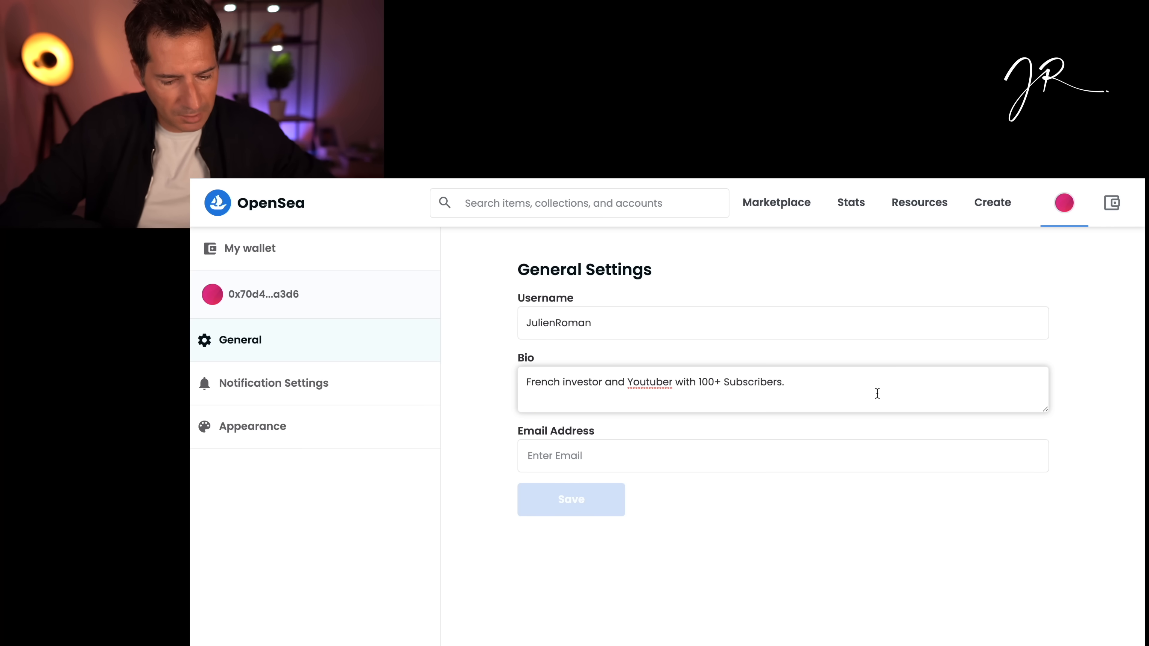
{"action": "type", "text": "Link:"}
{"action": "type", "text": "https://youtube.com/channel/UCF09Jbsxb7x6lJ5imkapHNA"}
{"action": "left_click", "coordinate": [702, 455]}
{"action": "key", "text": "ctrl+v"}
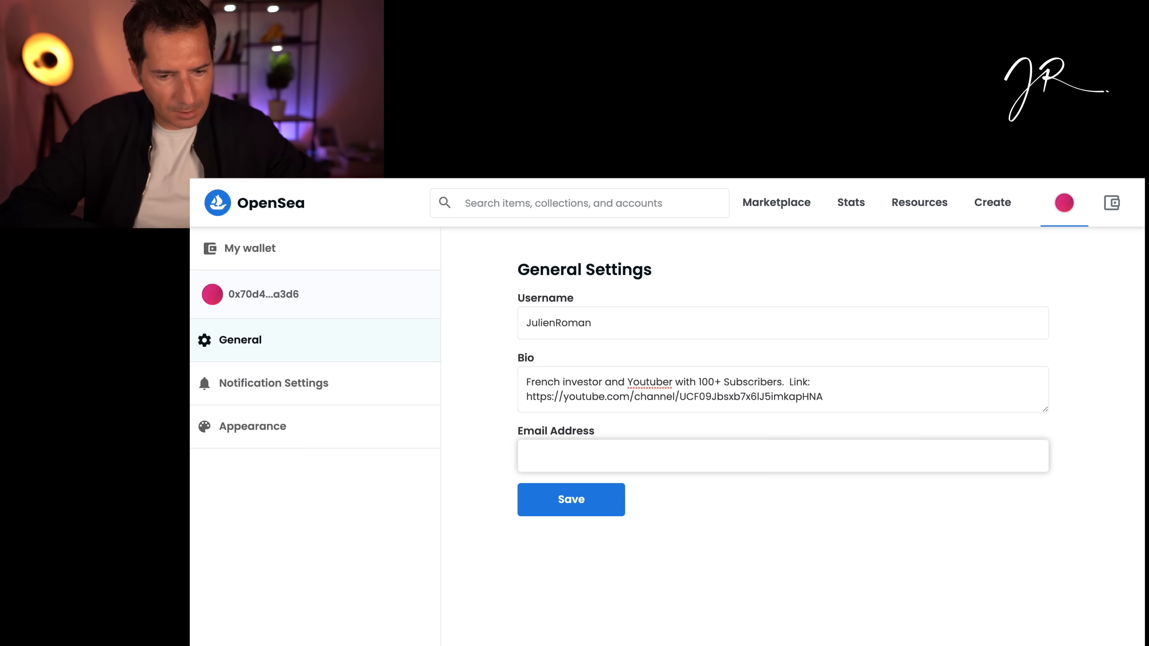
{"action": "left_click", "coordinate": [587, 503]}
Open the account's own profile page and look over its picture, bio and item list.
{"action": "mouse_move", "coordinate": [1059, 207]}
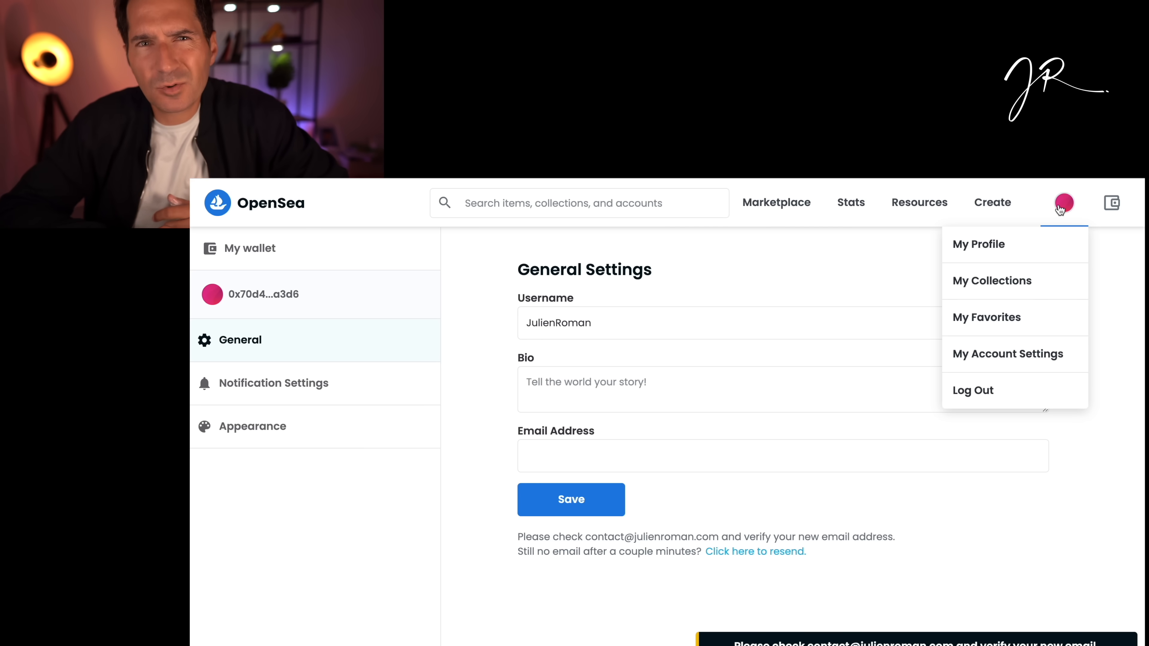
{"action": "left_click", "coordinate": [978, 244]}
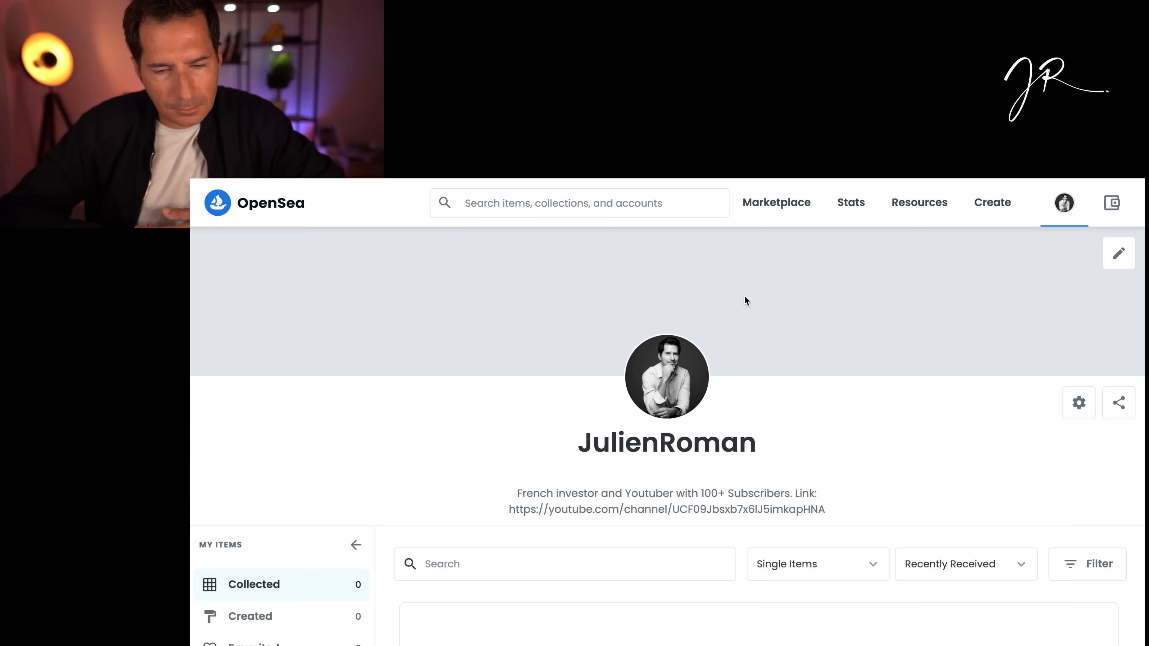
{"action": "scroll", "coordinate": [744, 296], "scroll_direction": "down", "scroll_amount": 3}
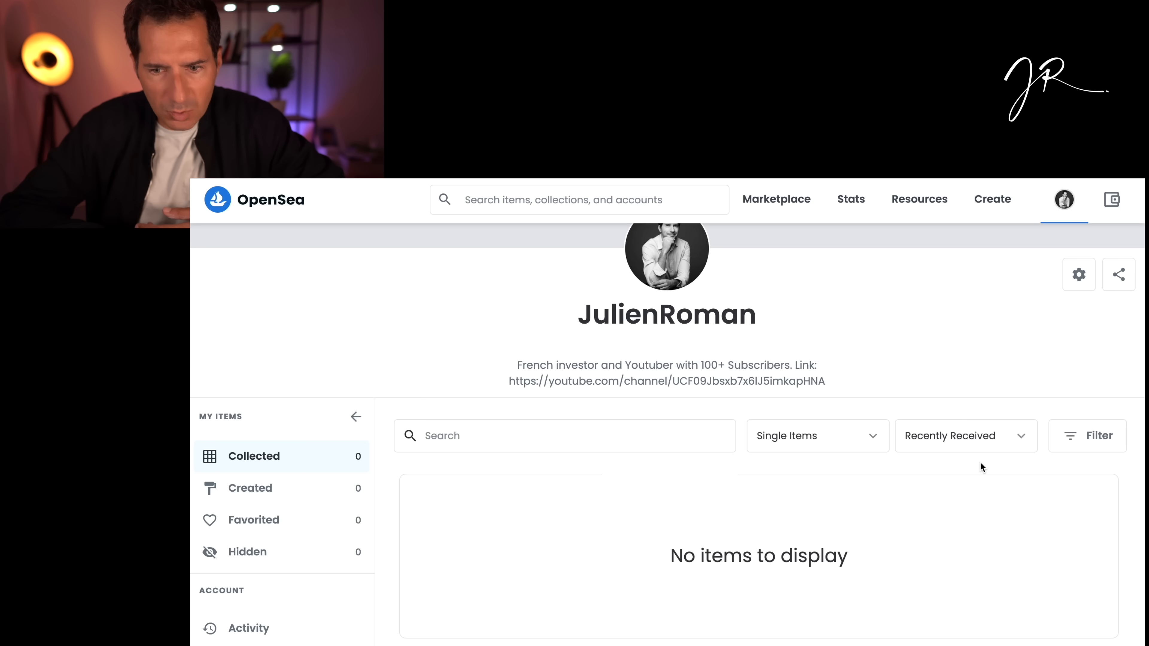
{"action": "scroll", "coordinate": [980, 461], "scroll_direction": "up", "scroll_amount": 3}
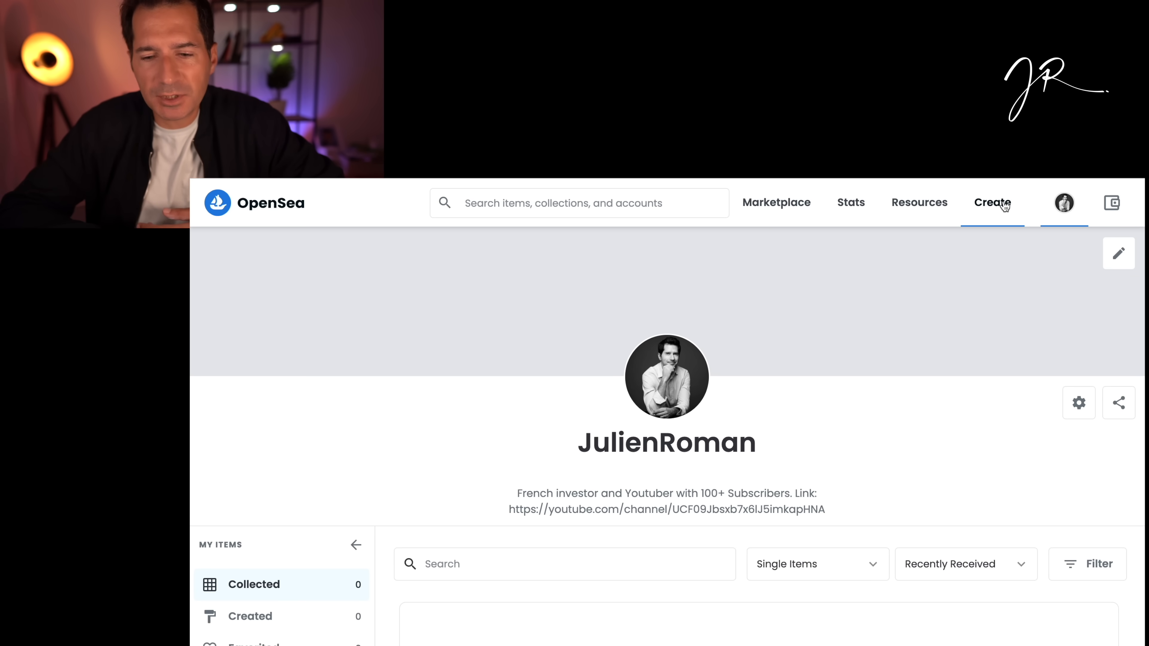
Start a new item and upload 100k.png from the 100K folder inside Vignettes > 1. Archives as its media.
{"action": "left_click", "coordinate": [1005, 204]}
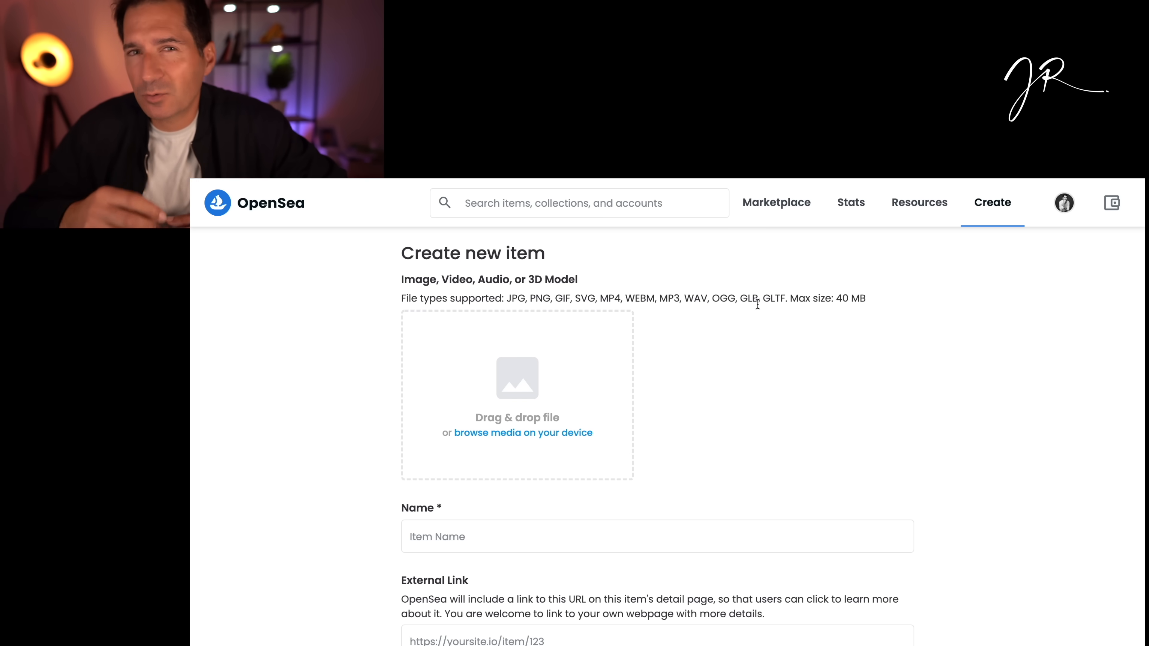
{"action": "left_click", "coordinate": [527, 433]}
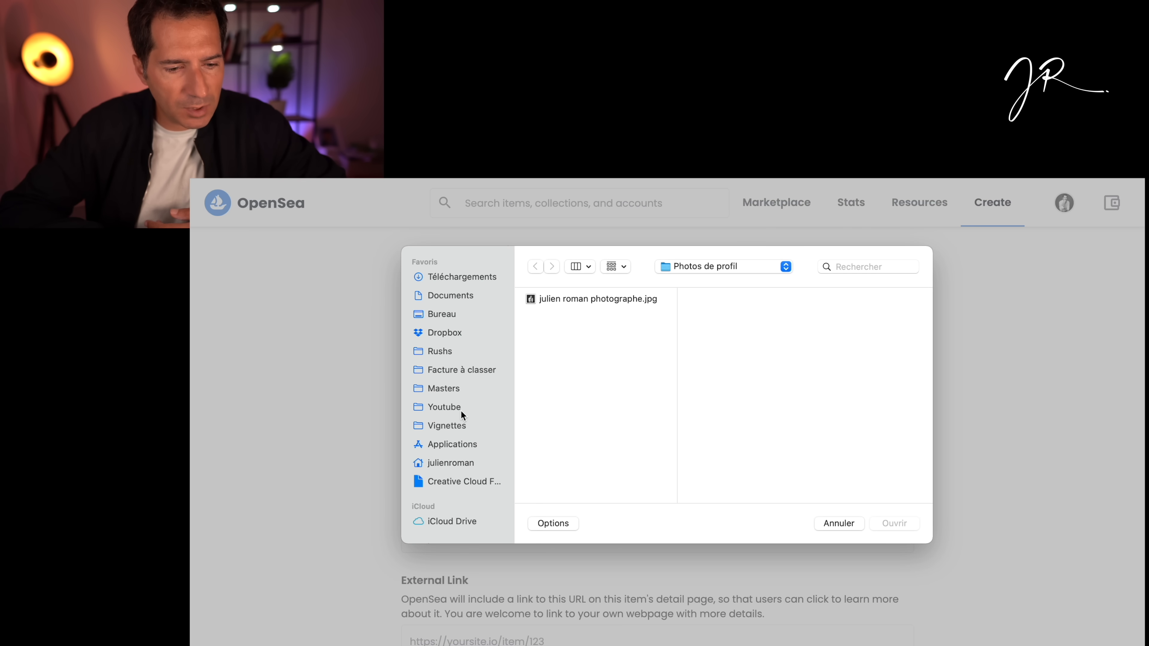
{"action": "left_click", "coordinate": [462, 424]}
{"action": "left_click", "coordinate": [588, 297]}
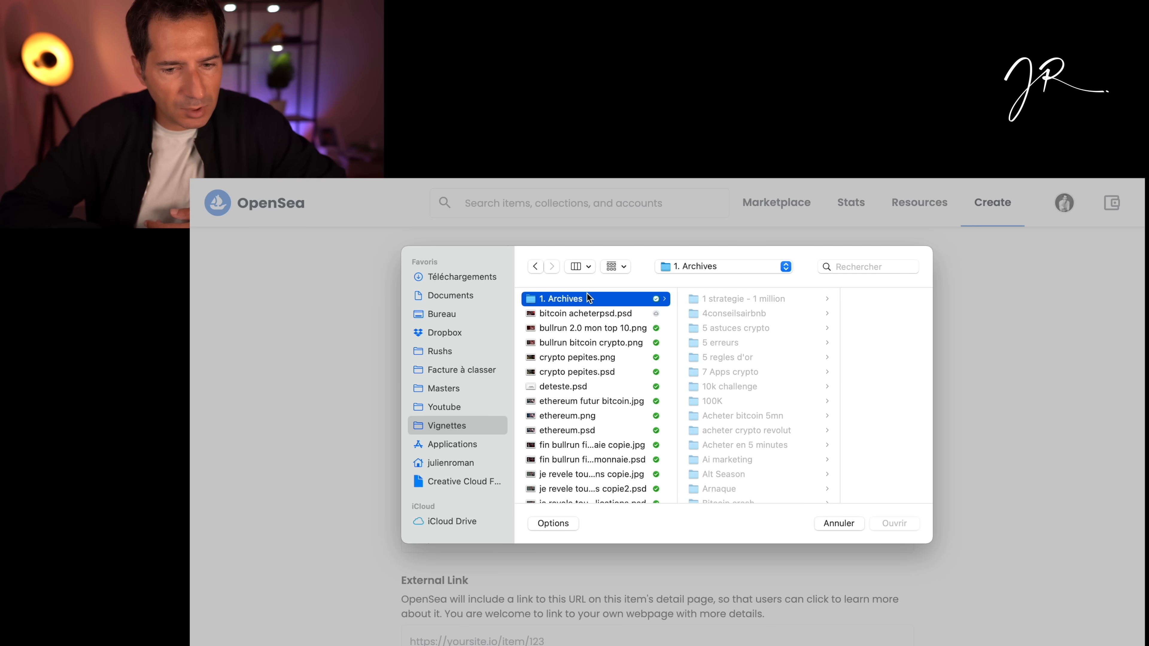
{"action": "left_click", "coordinate": [713, 400]}
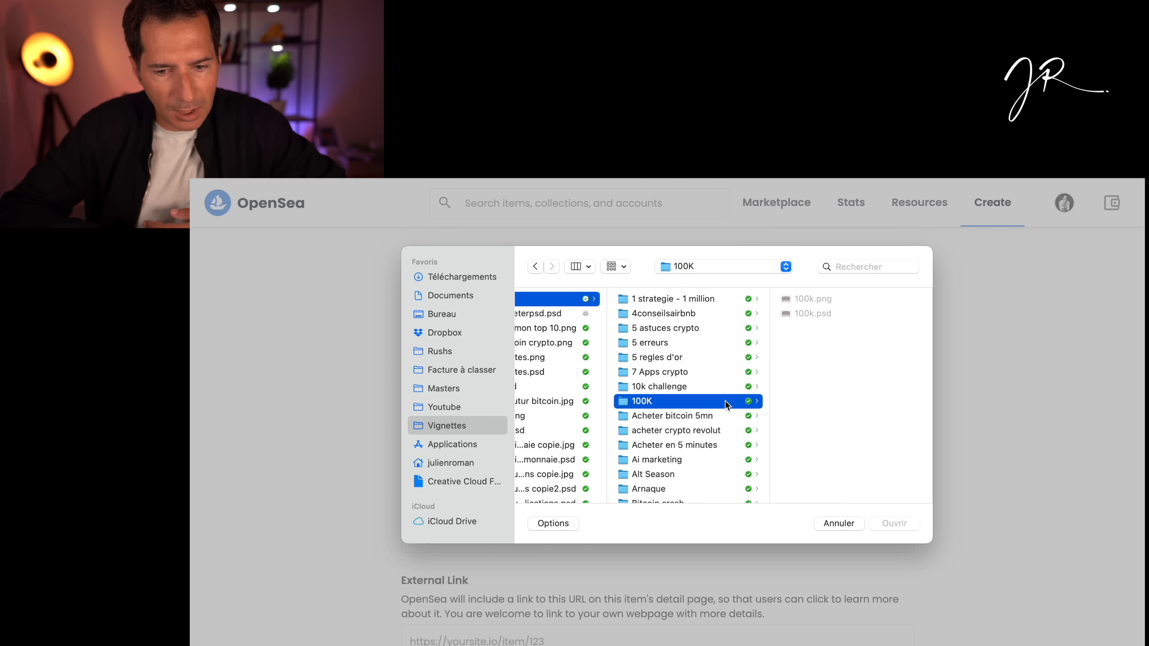
{"action": "left_click", "coordinate": [814, 300]}
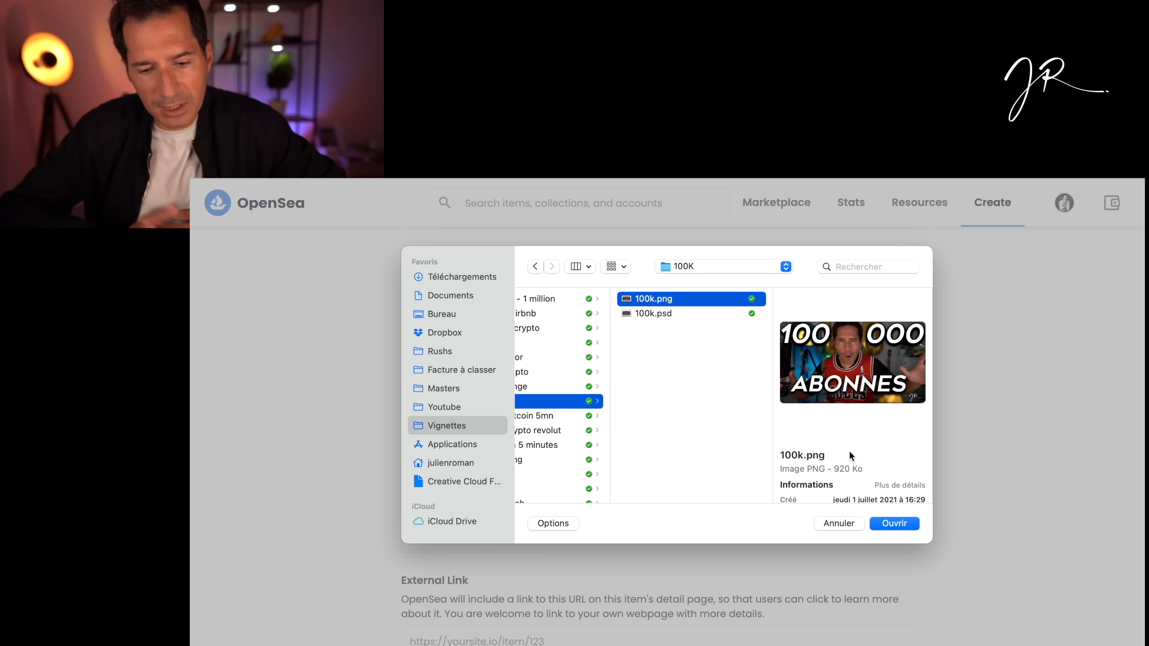
{"action": "scroll", "coordinate": [849, 451], "scroll_direction": "down", "scroll_amount": 3}
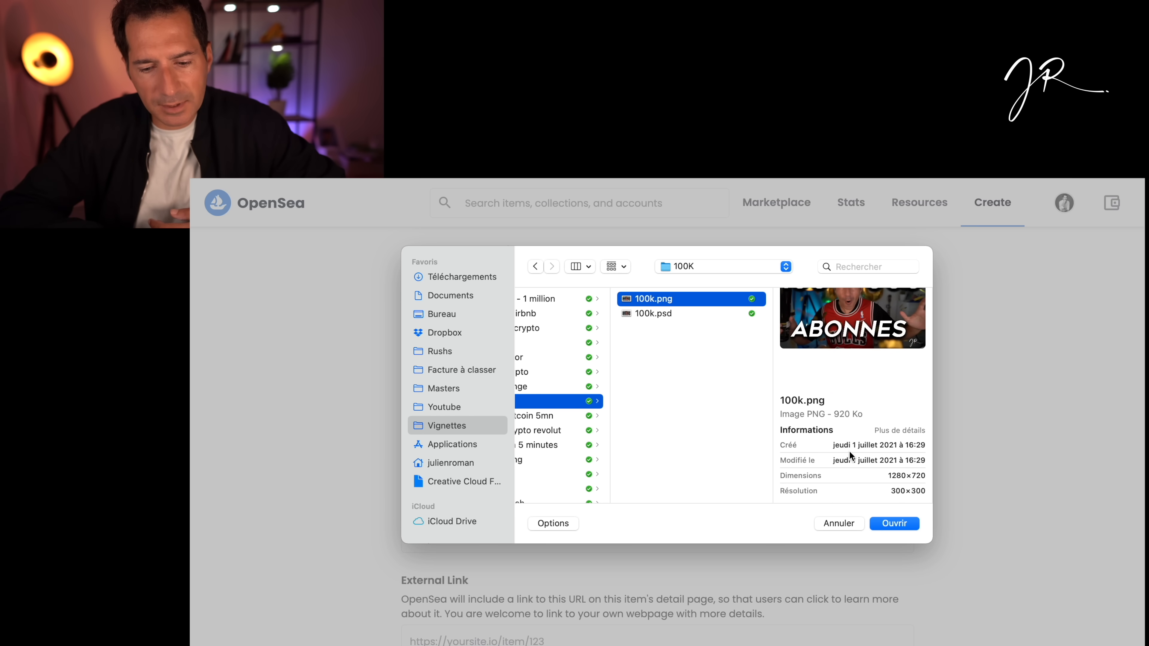
{"action": "left_click", "coordinate": [893, 524]}
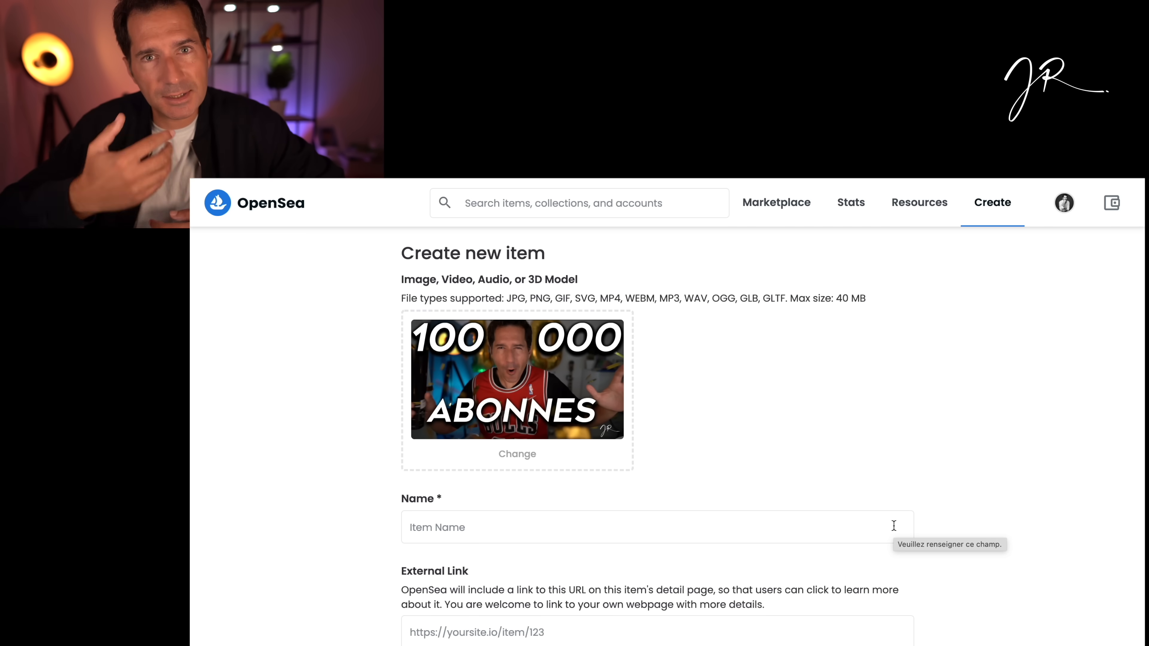
Name the item "100 subs Youtube" and set its external link to the YouTube channel URL.
{"action": "left_click", "coordinate": [626, 527]}
{"action": "type", "text": "1"}
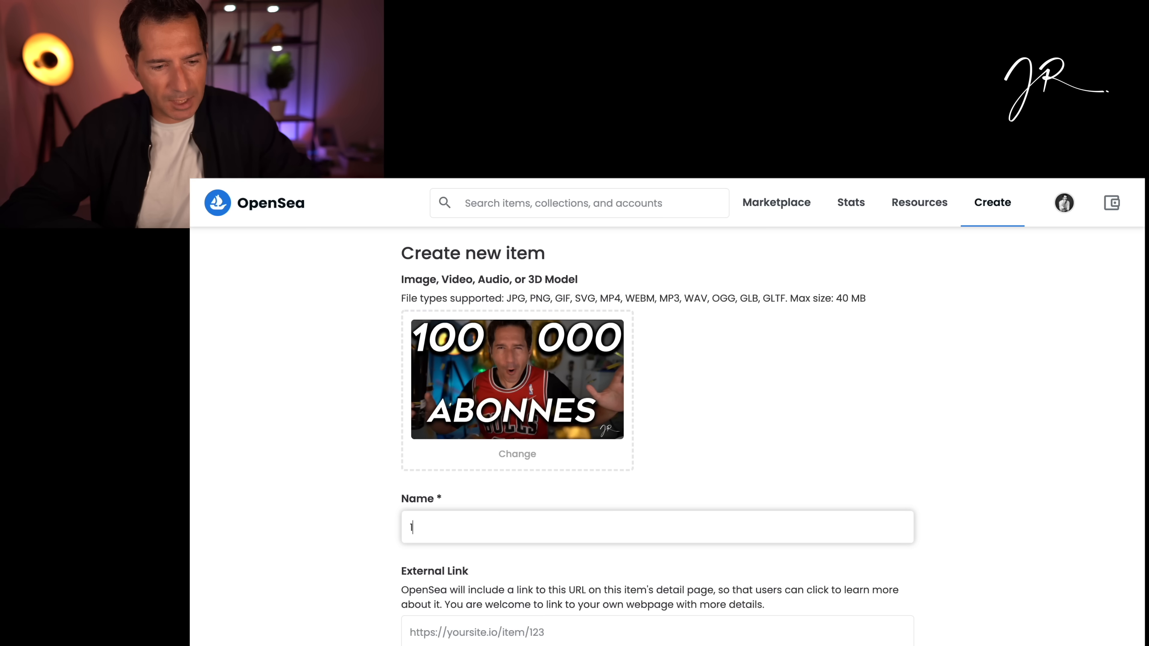
{"action": "type", "text": "00 subs Youtube"}
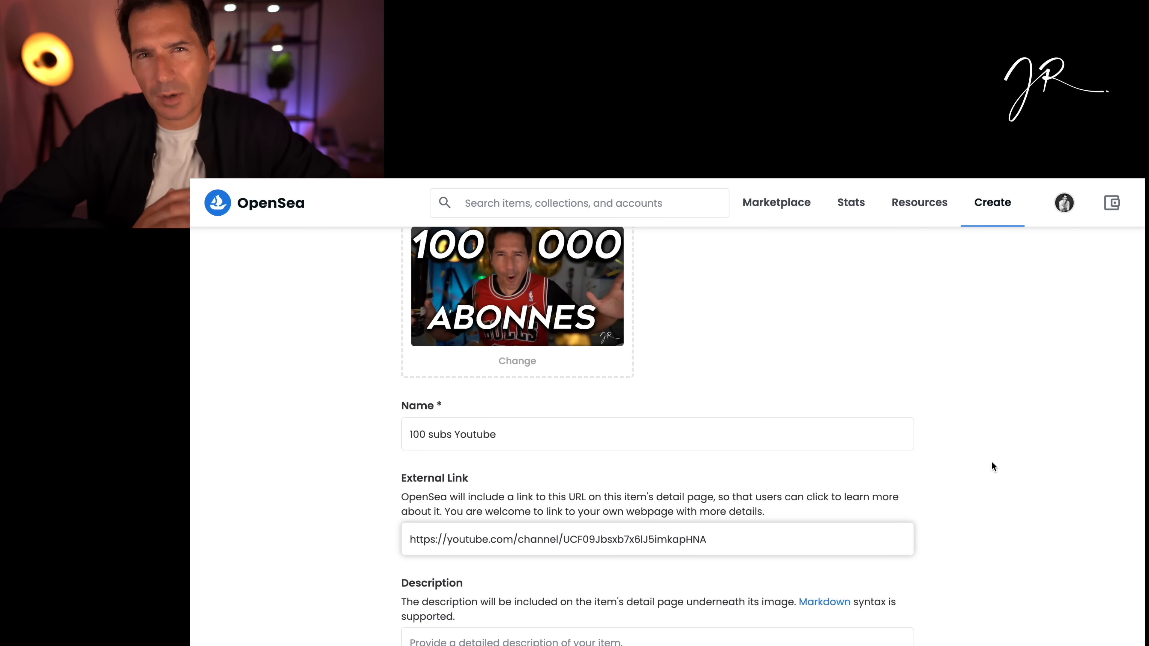
{"action": "scroll", "coordinate": [991, 460], "scroll_direction": "down", "scroll_amount": 4}
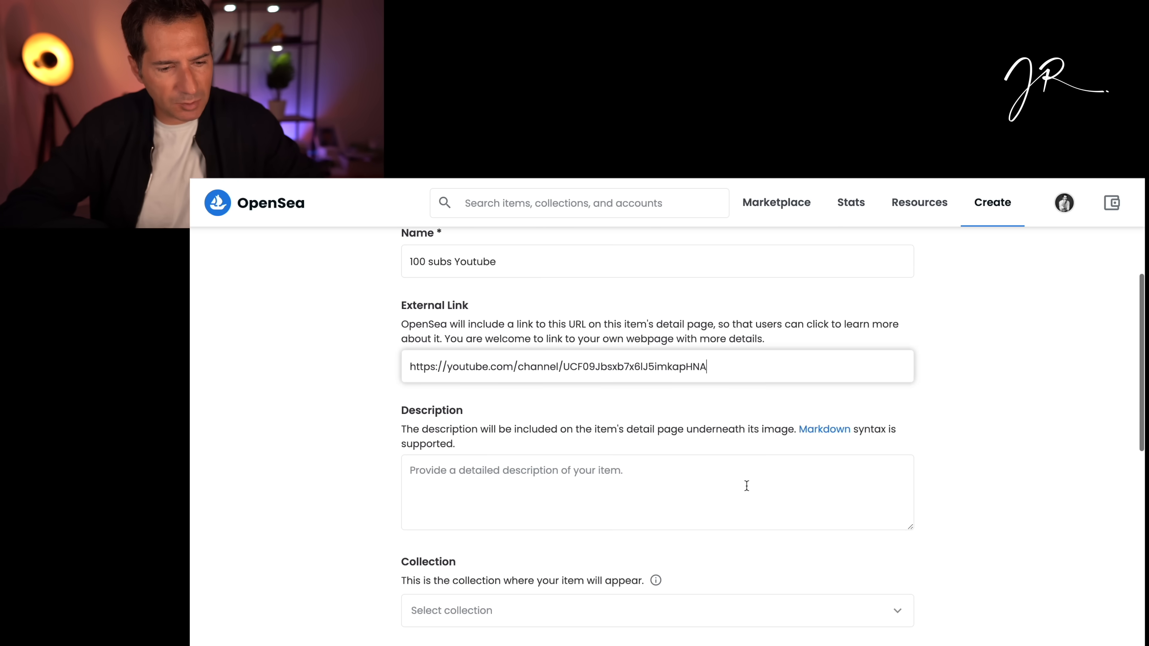
Write the item description "Unique NFT for reaching 100k subs on Youtube!".
{"action": "left_click", "coordinate": [746, 485]}
{"action": "type", "text": "Uniq"}
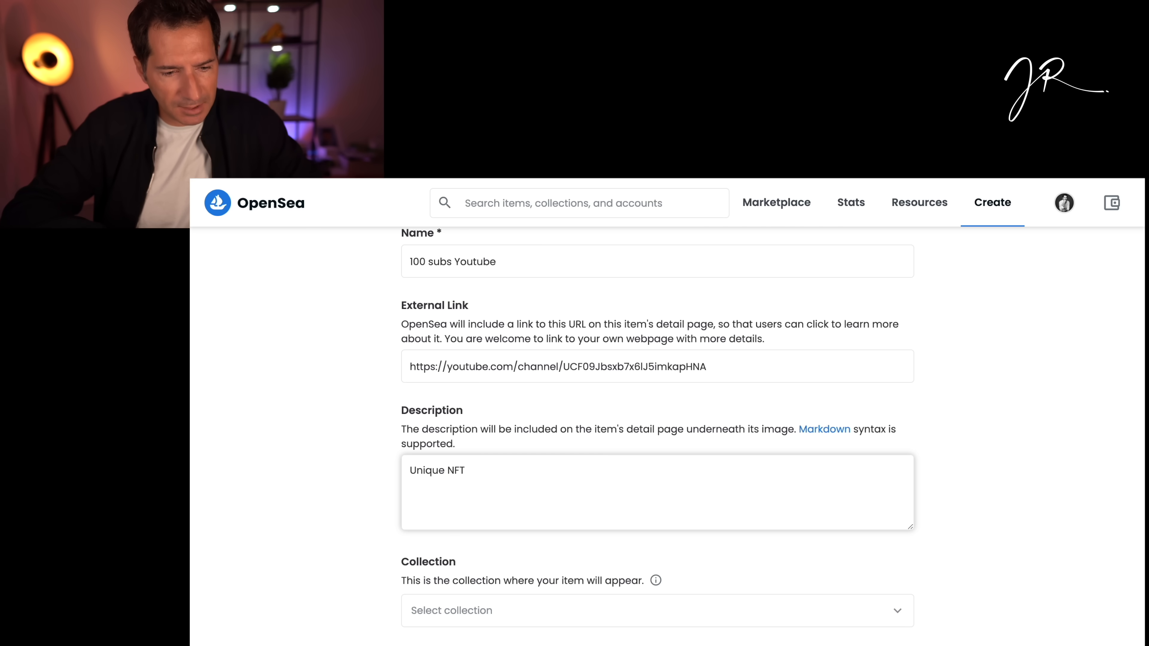
{"action": "type", "text": "ue NFT for reaching "}
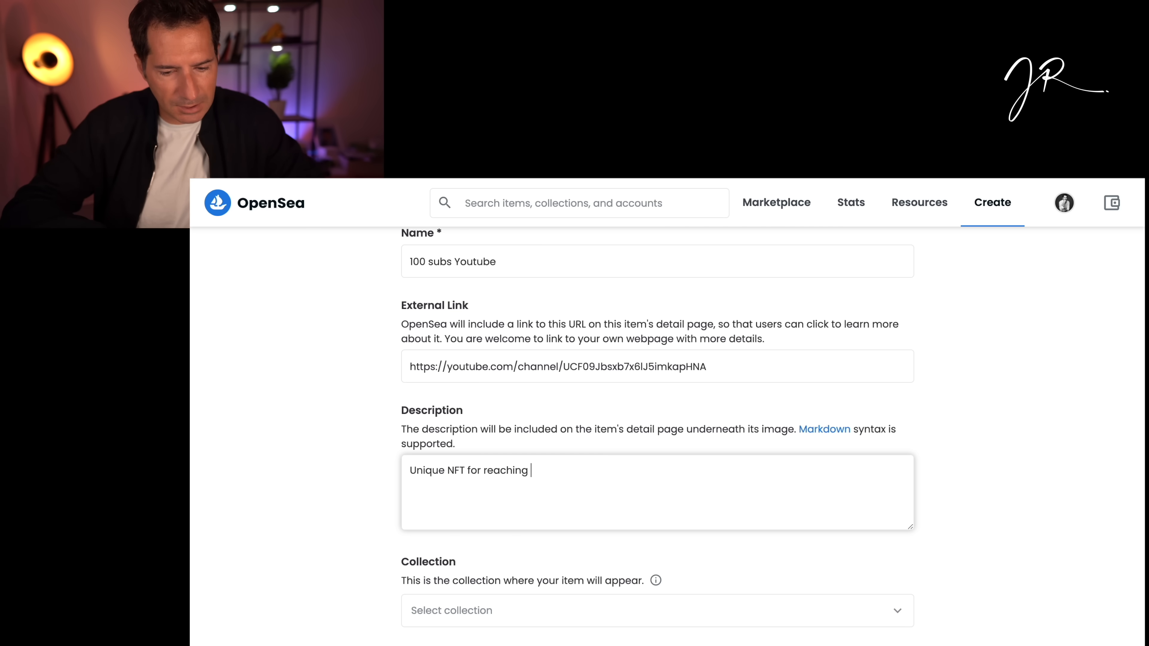
{"action": "type", "text": "100k subs o"}
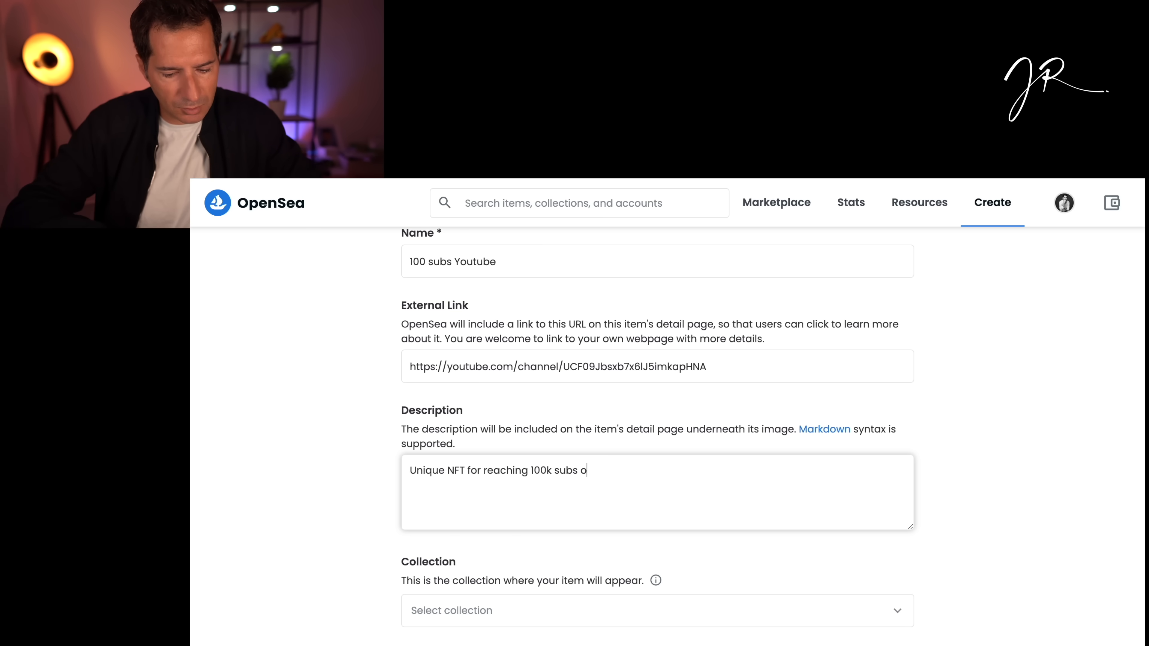
{"action": "type", "text": "n Youtube!"}
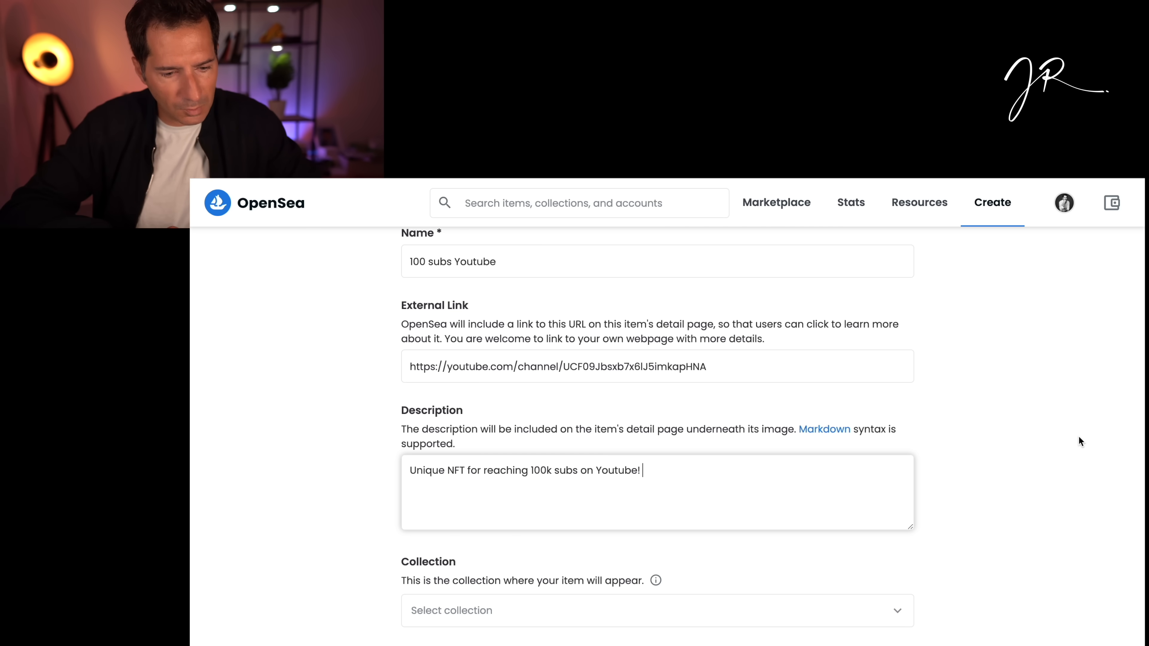
Set the item's collection to the creator's full name followed by "NFT".
{"action": "scroll", "coordinate": [1080, 442], "scroll_direction": "down", "scroll_amount": 3}
{"action": "left_click", "coordinate": [534, 469]}
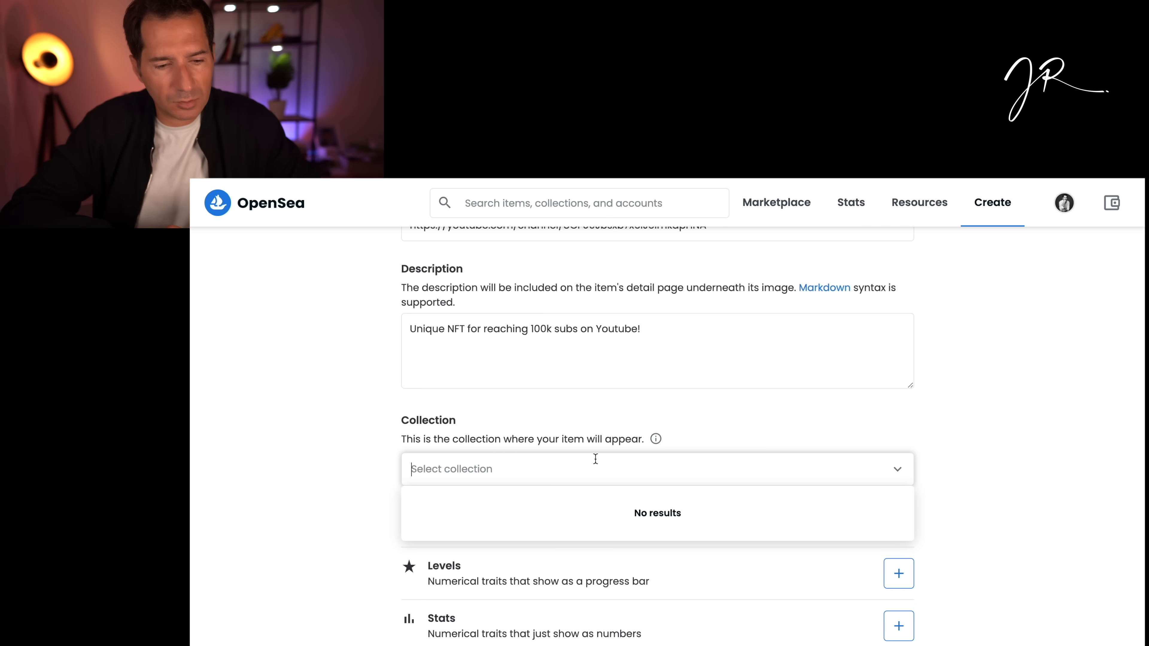
{"action": "left_click", "coordinate": [696, 473]}
{"action": "type", "text": "Julien"}
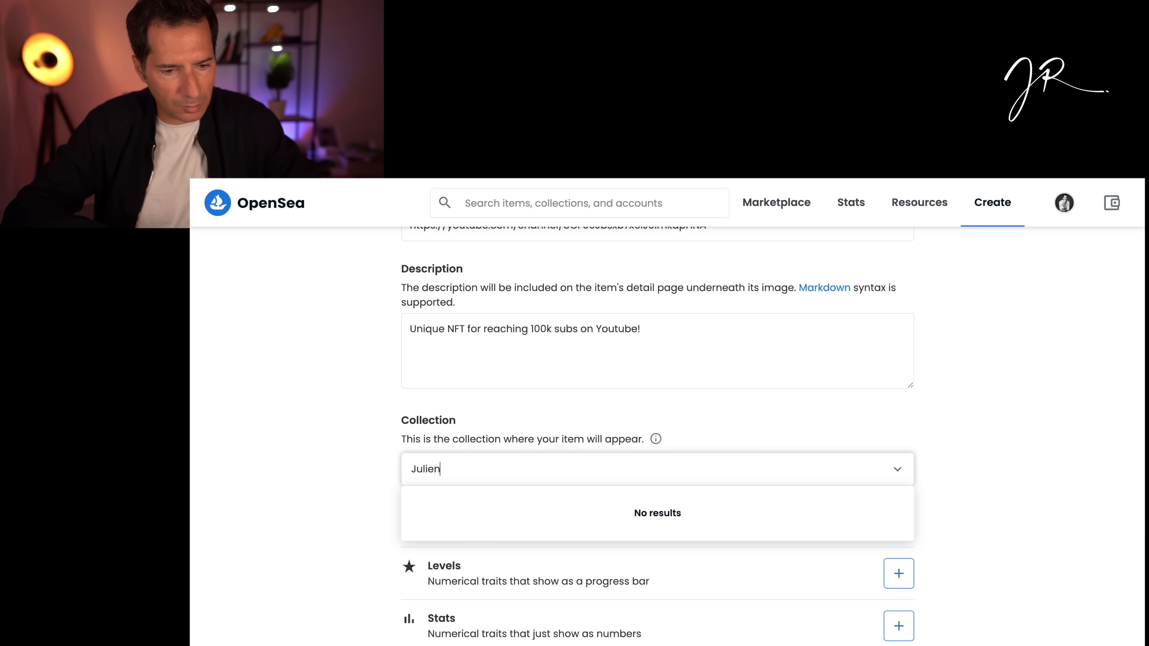
{"action": "type", "text": " Roman NFT"}
{"action": "scroll", "coordinate": [1052, 453], "scroll_direction": "down", "scroll_amount": 2}
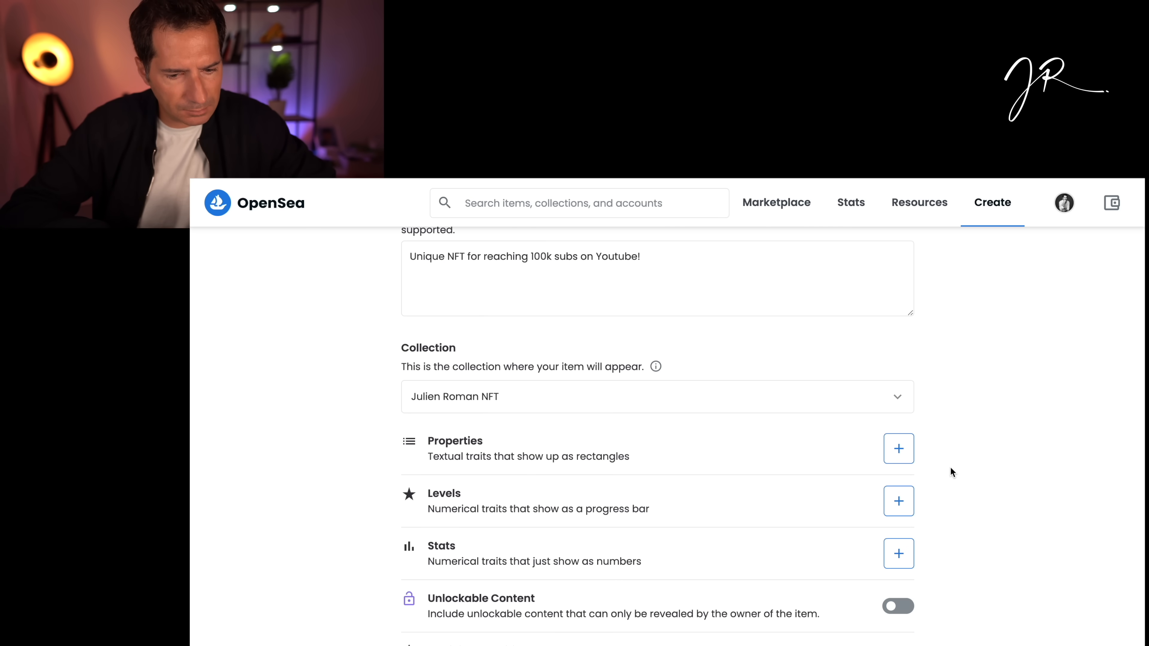
Review the item's properties, levels, stats and content options, down to the supply and blockchain settings.
{"action": "scroll", "coordinate": [949, 467], "scroll_direction": "down", "scroll_amount": 2}
{"action": "left_click", "coordinate": [899, 387]}
{"action": "left_click", "coordinate": [983, 426]}
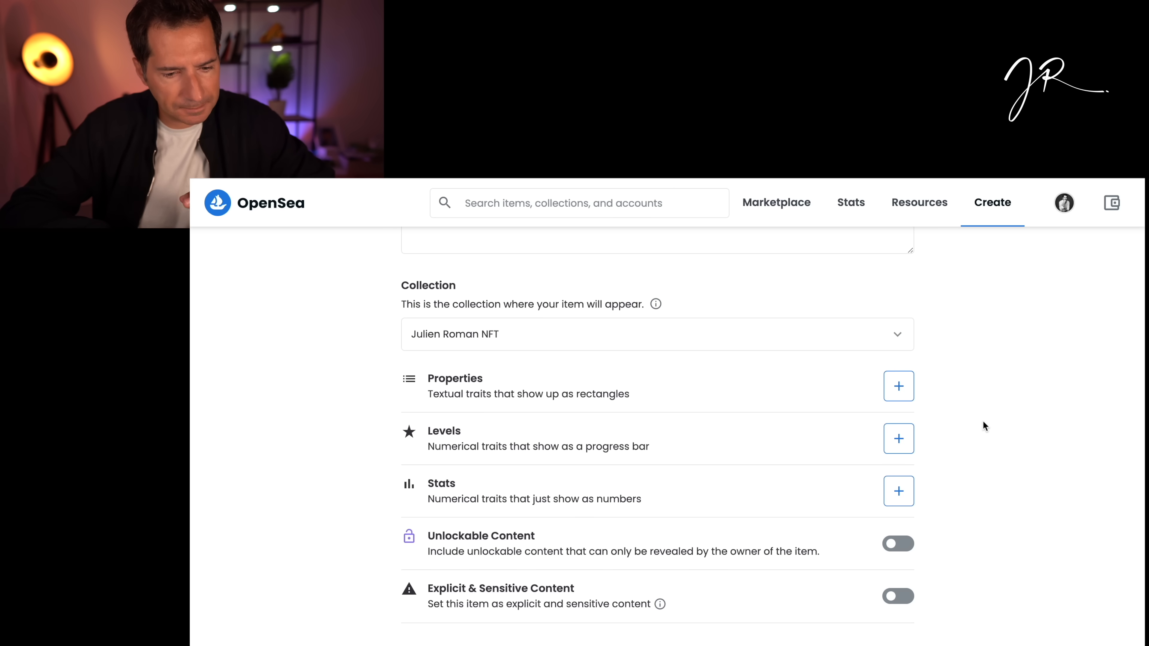
{"action": "scroll", "coordinate": [983, 422], "scroll_direction": "down", "scroll_amount": 5}
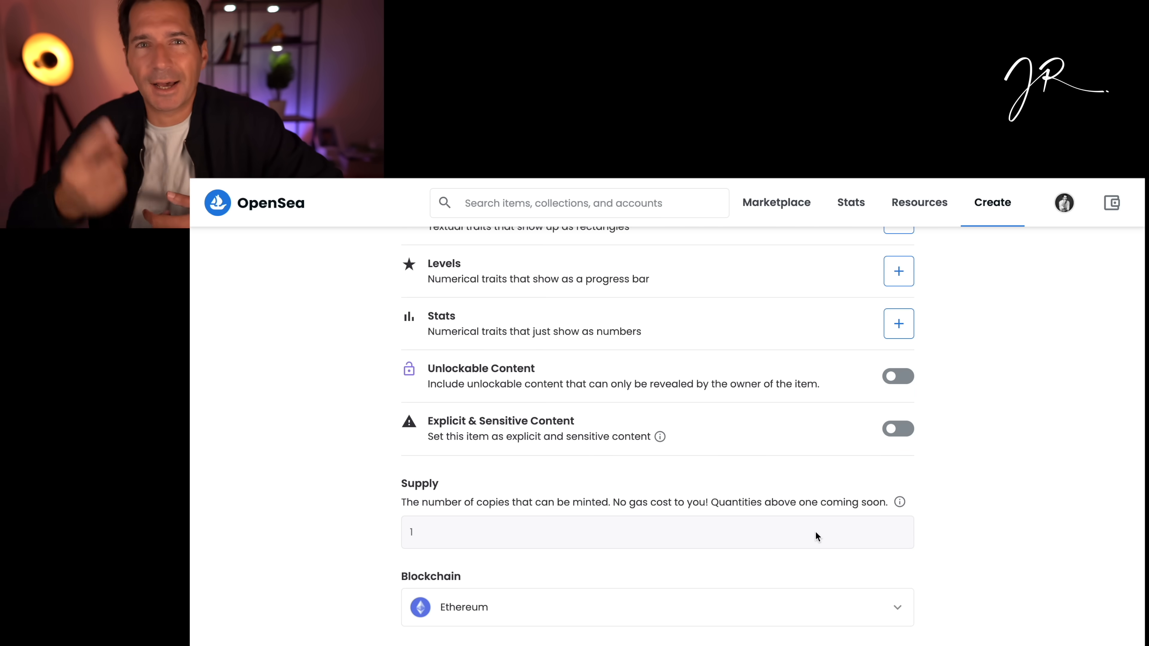
Check the blockchain options, keep Ethereum, and create the "100 subs Youtube" item.
{"action": "scroll", "coordinate": [815, 532], "scroll_direction": "down", "scroll_amount": 4}
{"action": "left_click", "coordinate": [897, 464]}
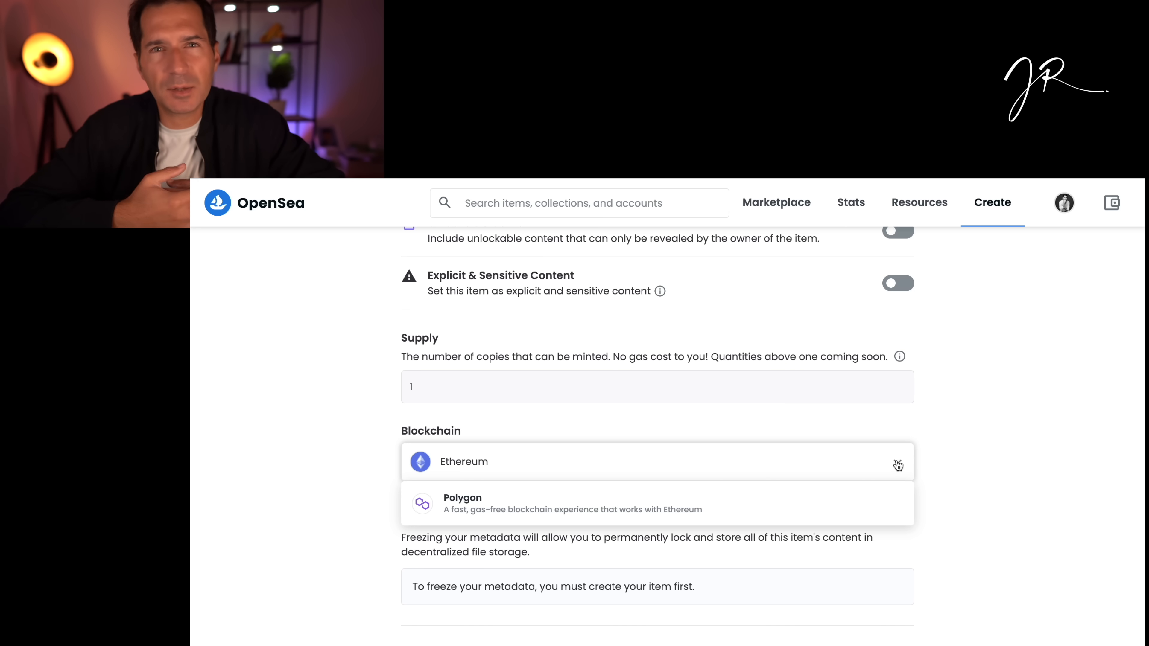
{"action": "scroll", "coordinate": [665, 533], "scroll_direction": "down", "scroll_amount": 2}
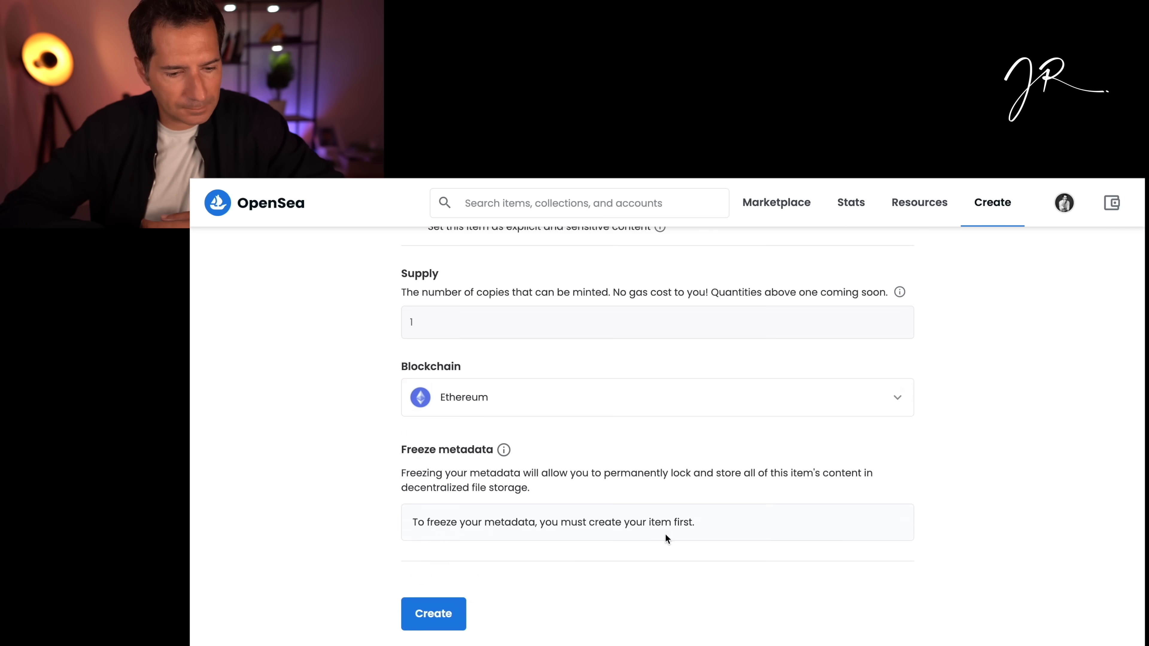
{"action": "scroll", "coordinate": [465, 502], "scroll_direction": "up", "scroll_amount": 10}
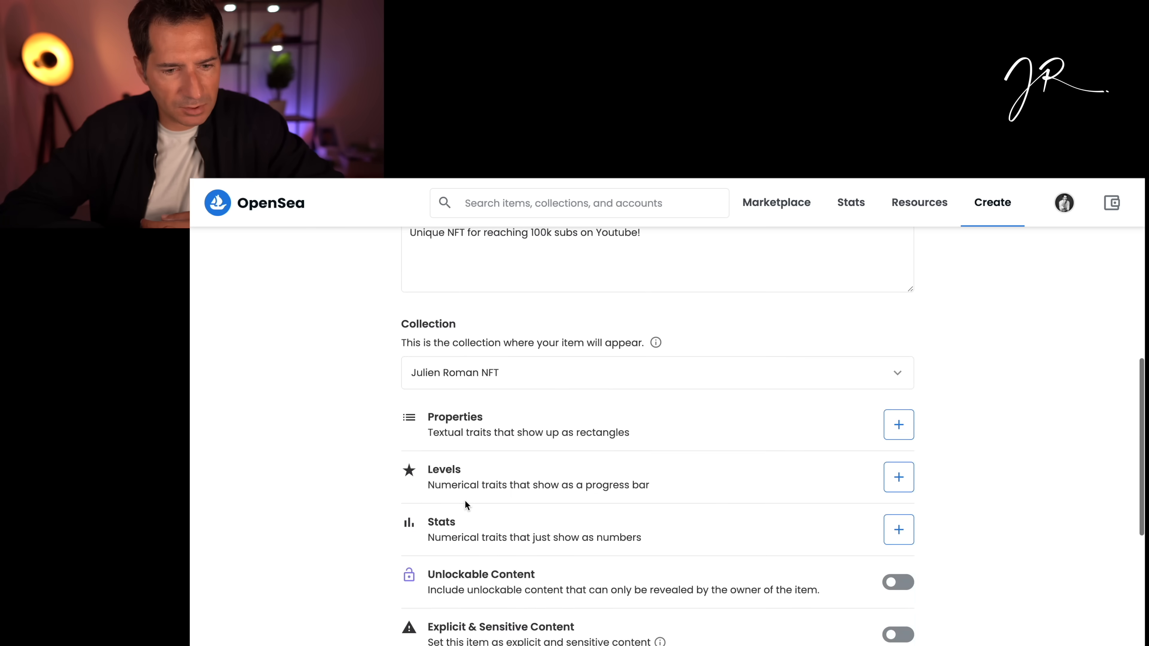
{"action": "scroll", "coordinate": [465, 500], "scroll_direction": "up", "scroll_amount": 5}
{"action": "scroll", "coordinate": [465, 499], "scroll_direction": "down", "scroll_amount": 1}
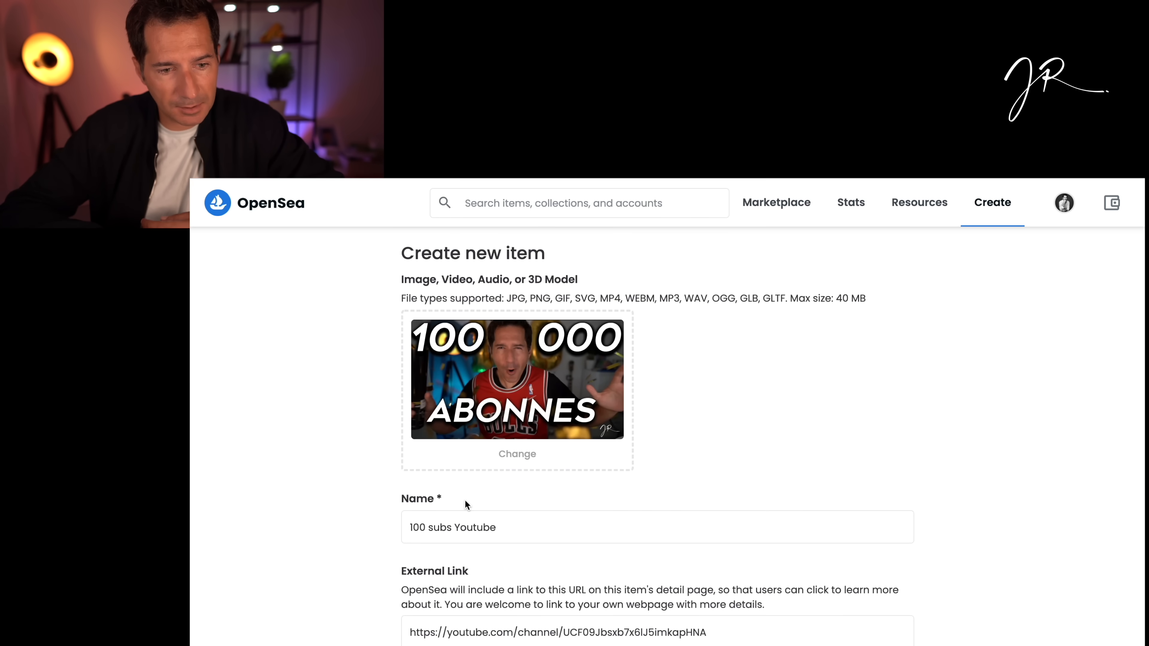
{"action": "scroll", "coordinate": [465, 500], "scroll_direction": "down", "scroll_amount": 15}
{"action": "left_click", "coordinate": [440, 615]}
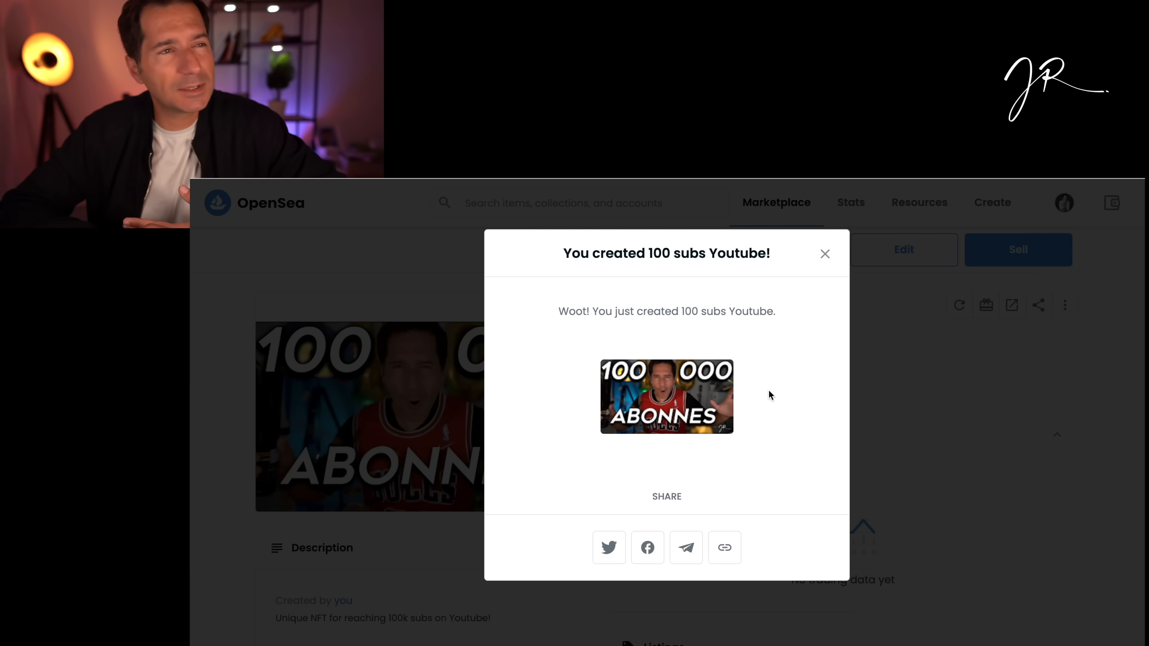
{"action": "left_click", "coordinate": [1052, 387]}
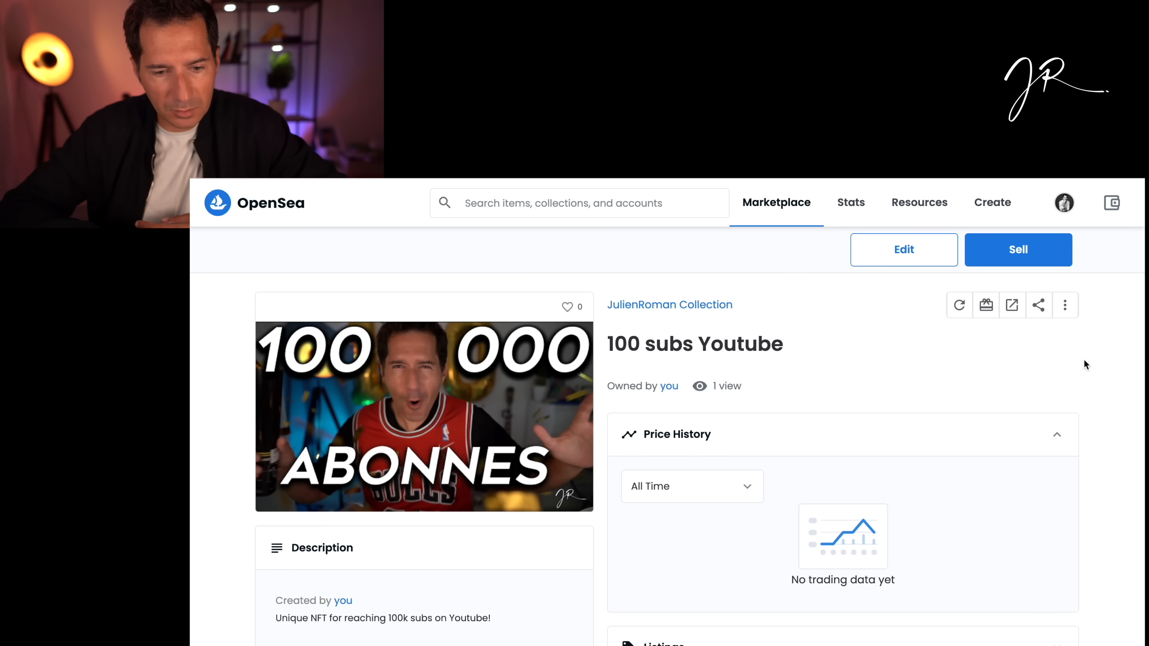
Start a sale listing for the new item and enter a fixed price of 1 ETH.
{"action": "scroll", "coordinate": [645, 549], "scroll_direction": "down", "scroll_amount": 5}
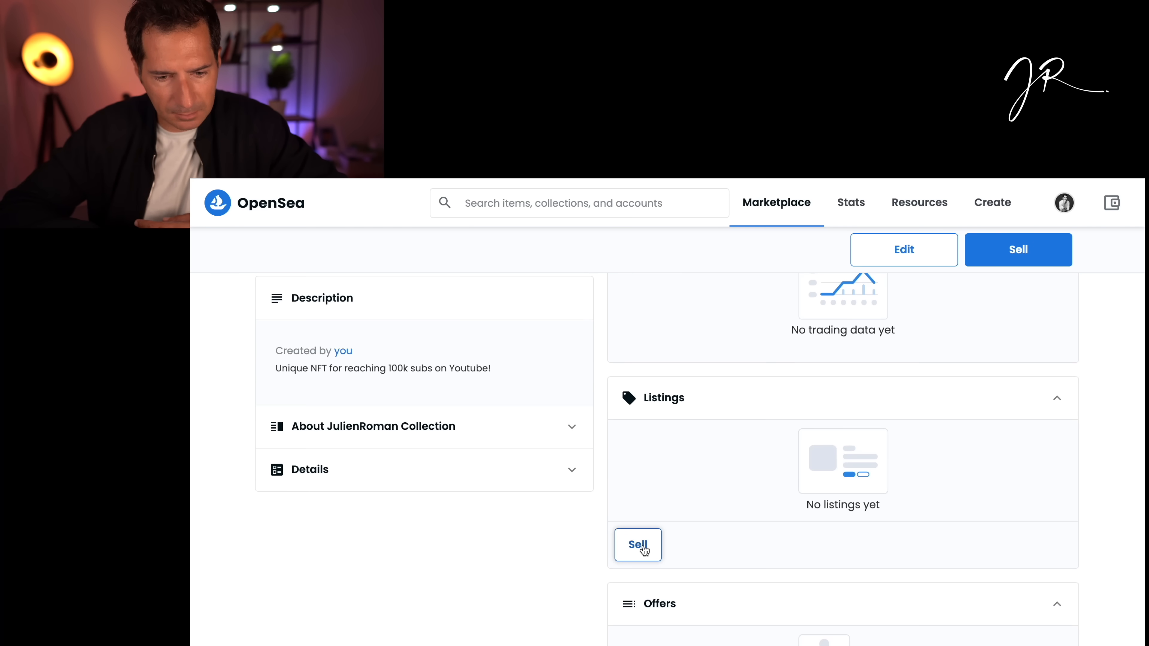
{"action": "left_click", "coordinate": [638, 545]}
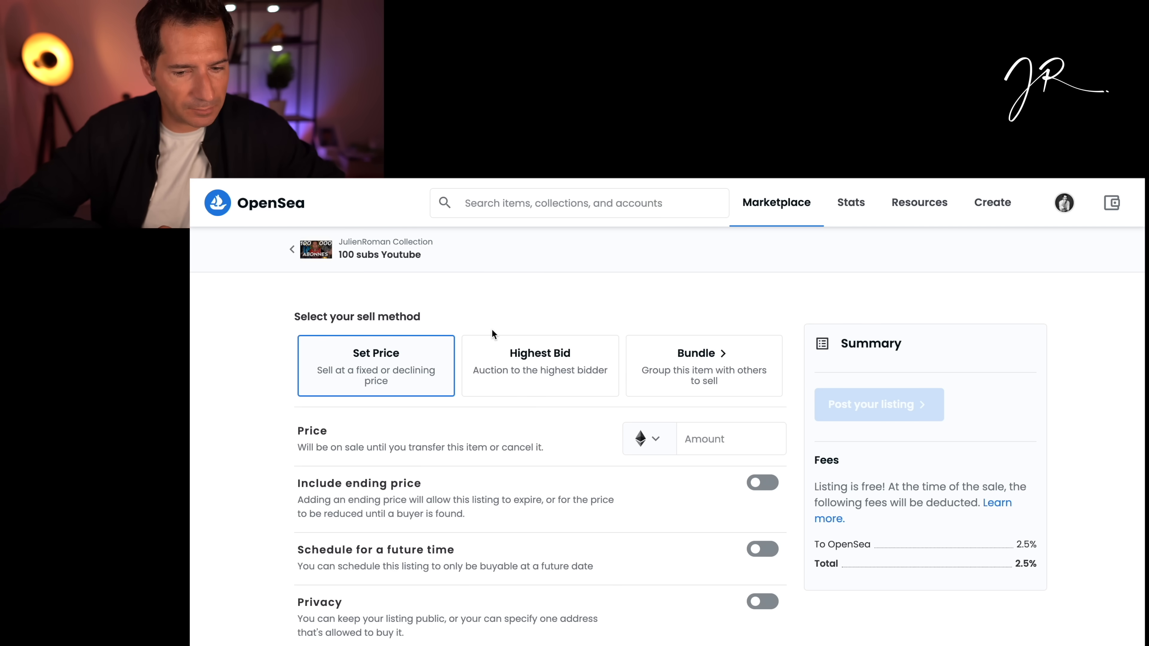
{"action": "left_click", "coordinate": [522, 357]}
{"action": "left_click", "coordinate": [382, 364]}
{"action": "left_click", "coordinate": [728, 446]}
{"action": "type", "text": "1"}
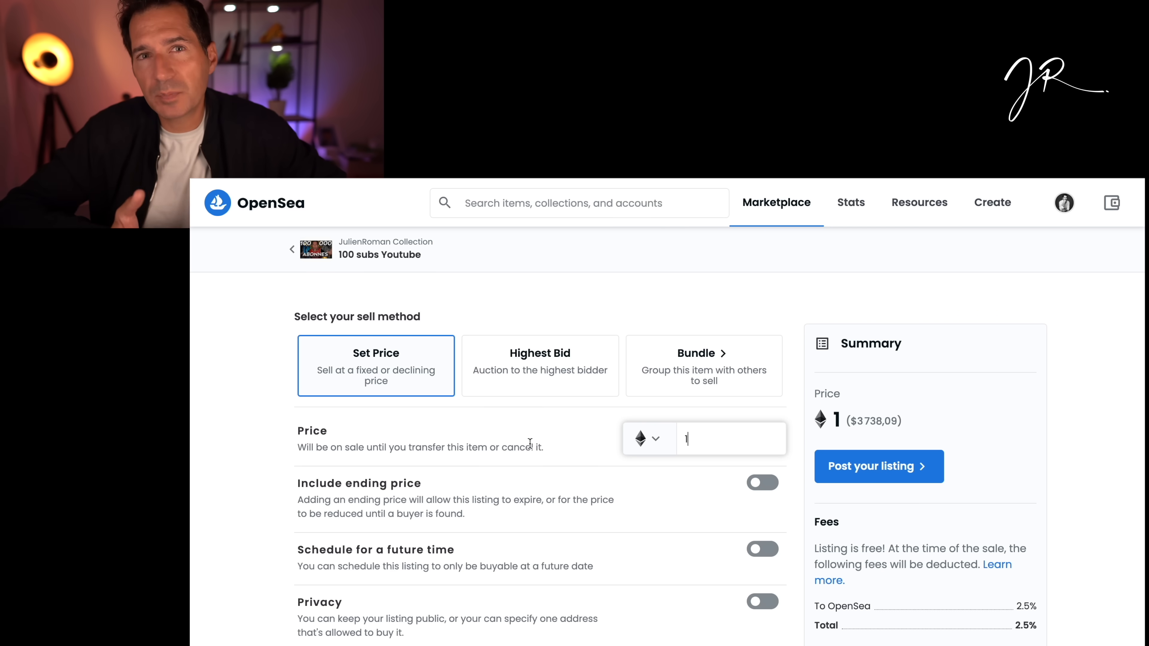
Switch the sell method to Highest Bid and set the minimum bid to 0.5 ETH.
{"action": "left_click", "coordinate": [539, 377]}
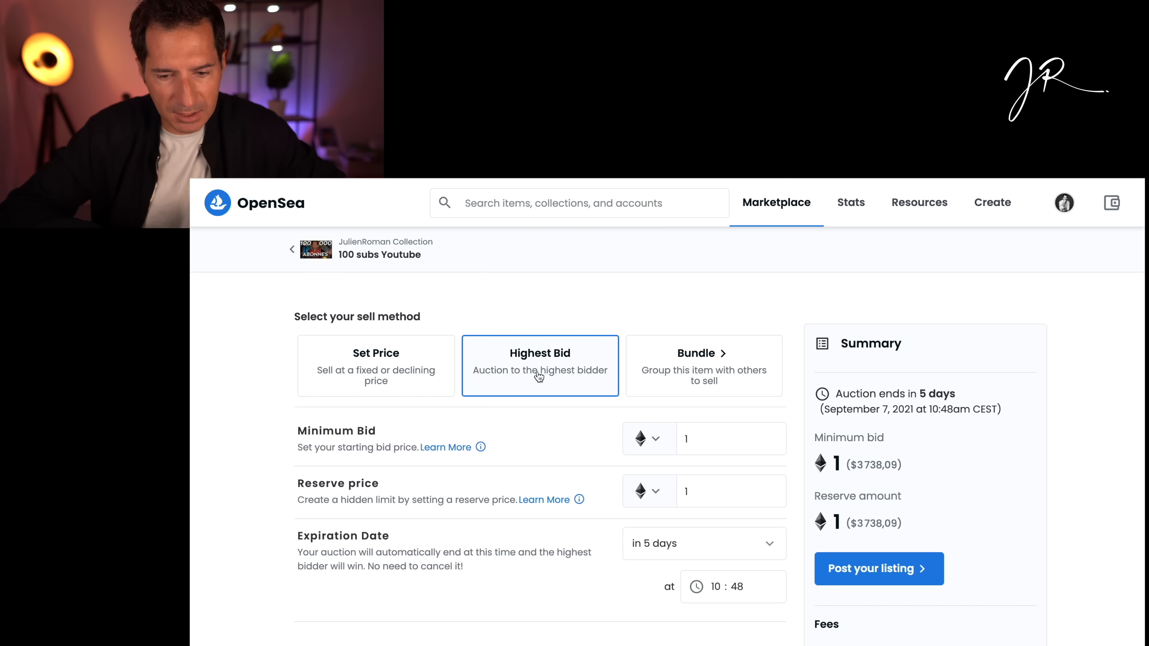
{"action": "left_click", "coordinate": [719, 438]}
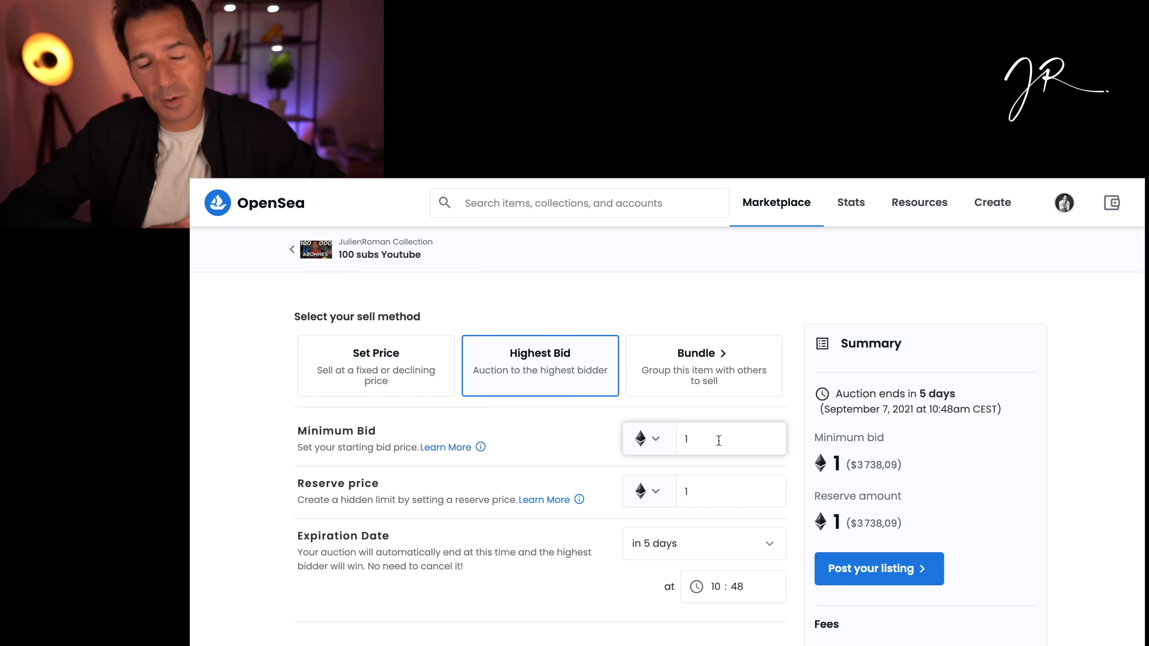
{"action": "key", "text": "BackSpace"}
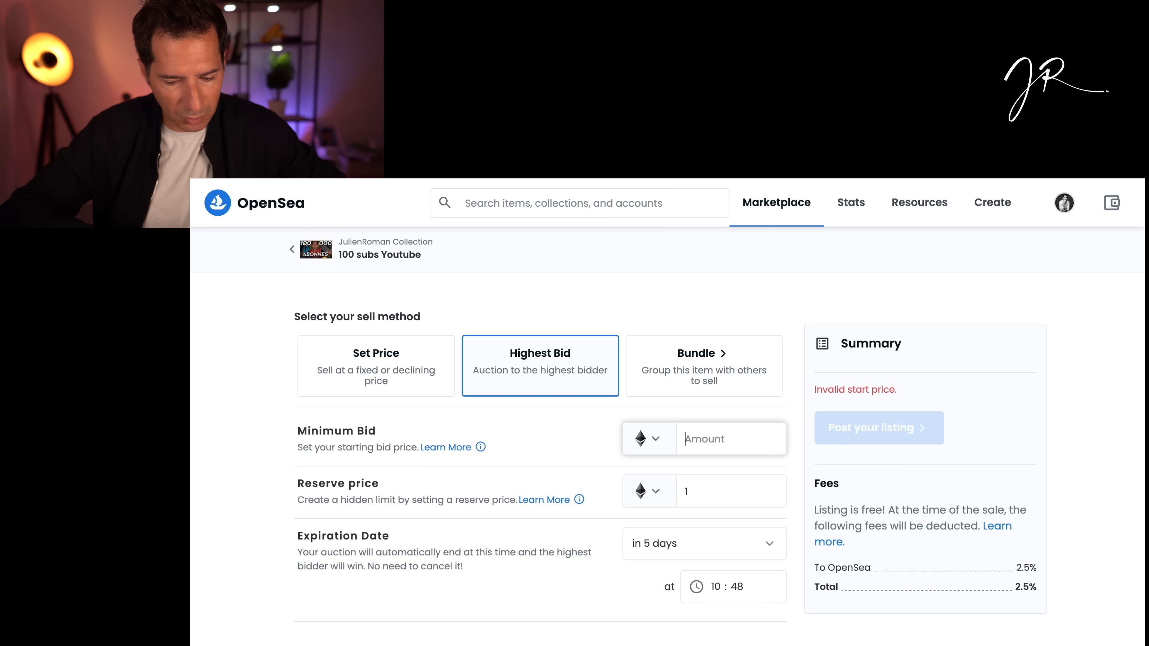
{"action": "type", "text": "0.5"}
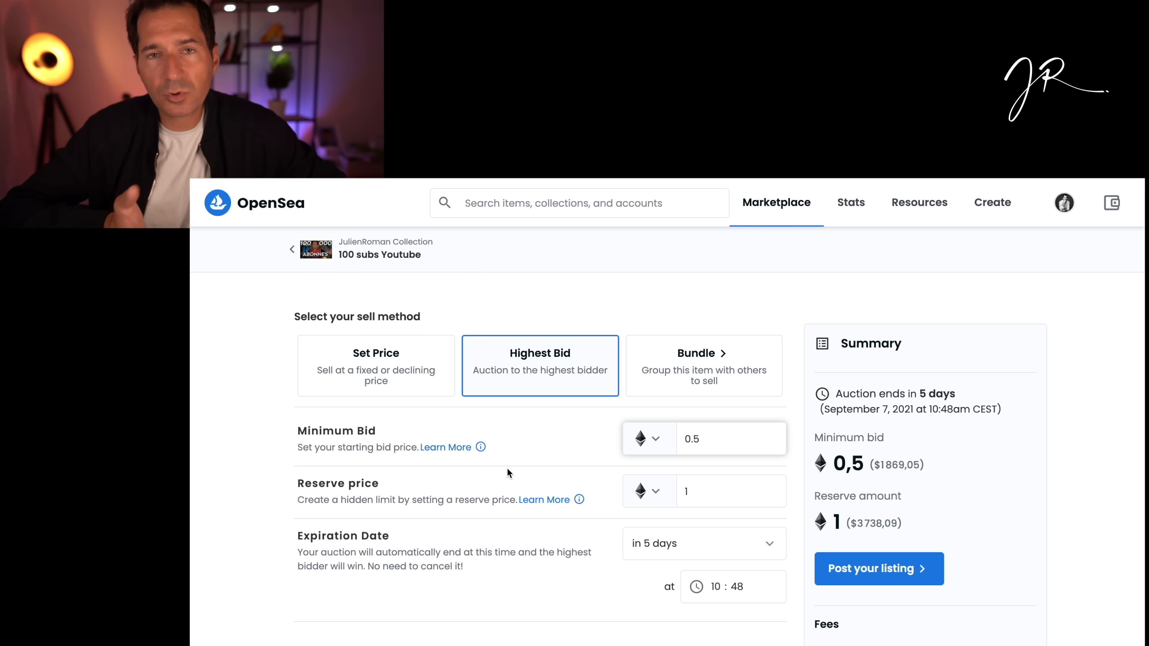
Try reserve prices of 0.5, 0.7 and 0.8 ETH for the auction, returning to 1 ETH.
{"action": "left_click", "coordinate": [717, 492]}
{"action": "key", "text": "BackSpace"}
{"action": "type", "text": "0.5"}
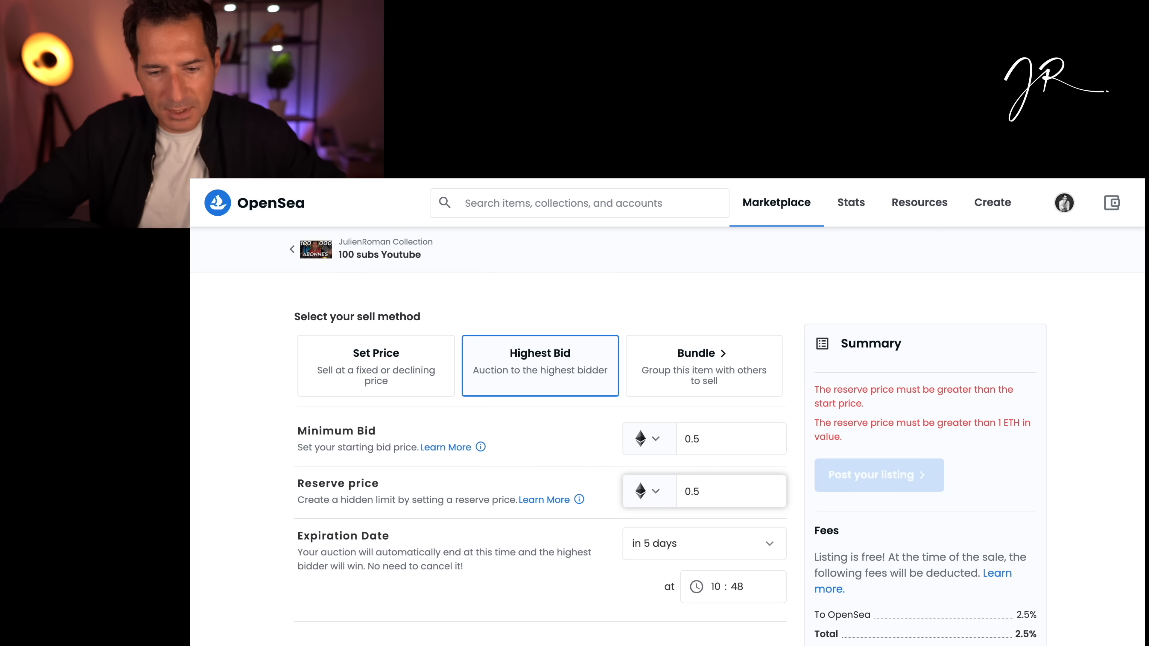
{"action": "key", "text": "BackSpace"}
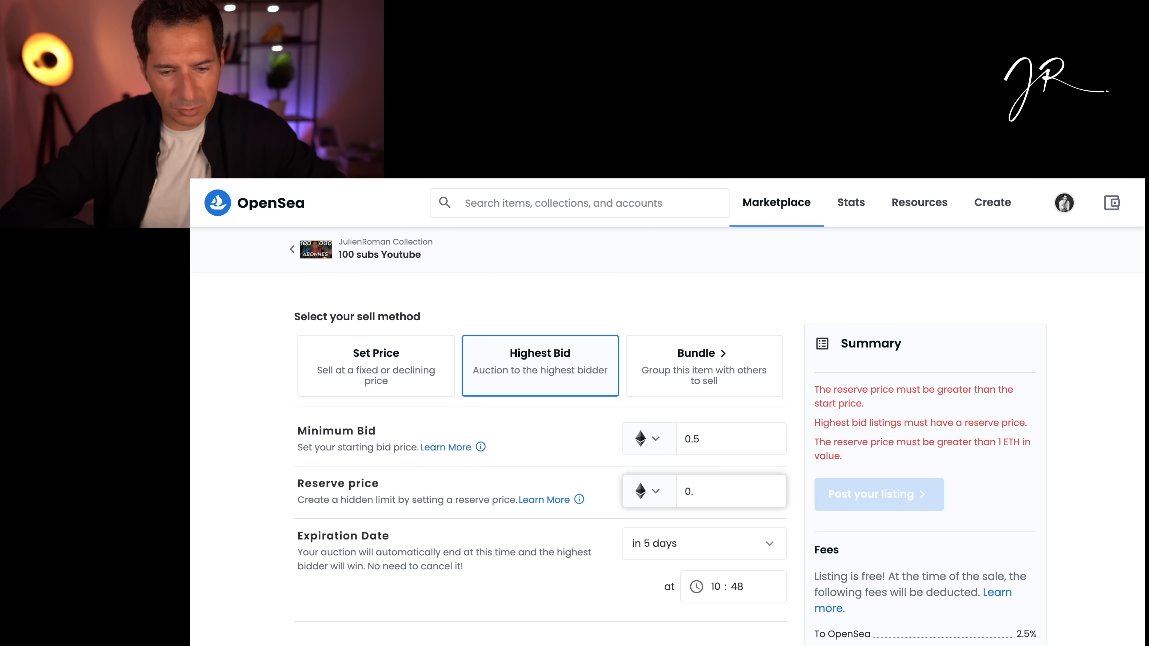
{"action": "type", "text": "7"}
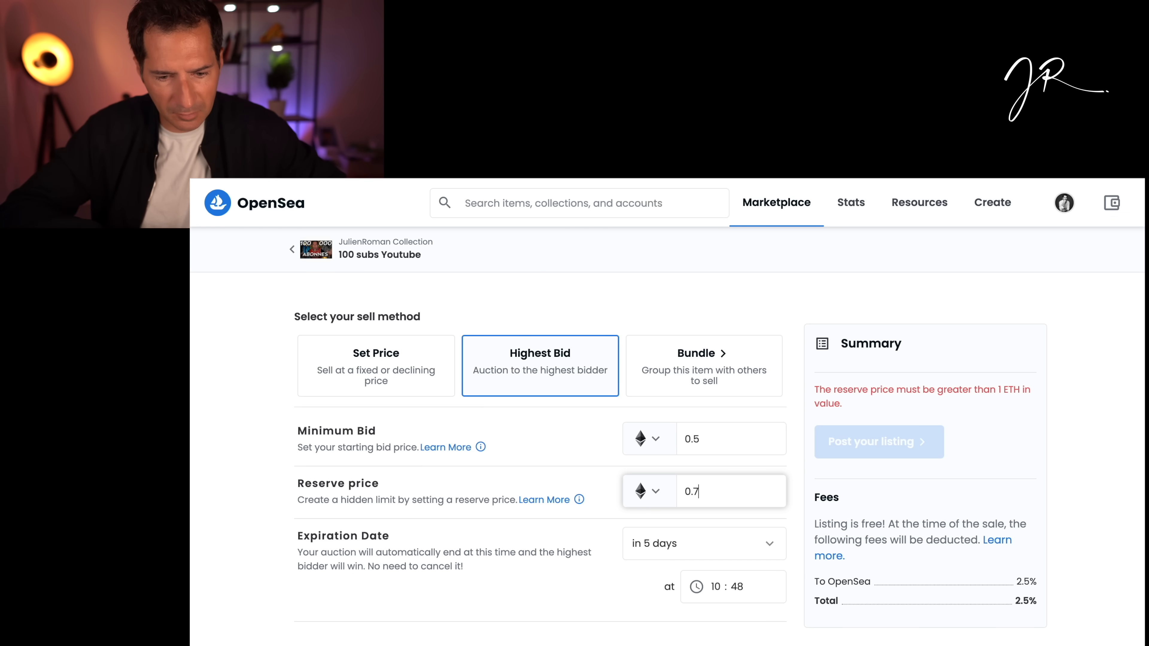
{"action": "key", "text": "BackSpace"}
{"action": "key", "text": "BackSpace"}
{"action": "key", "text": "BackSpace"}
{"action": "type", "text": "1"}
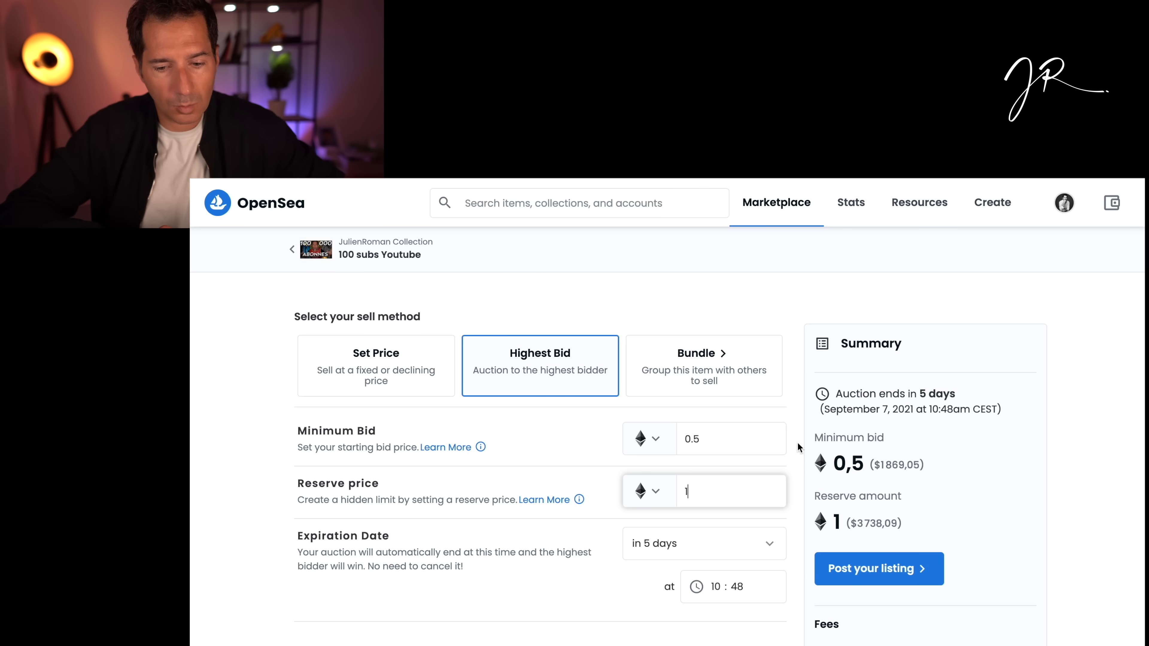
{"action": "key", "text": "BackSpace"}
{"action": "type", "text": "0.8"}
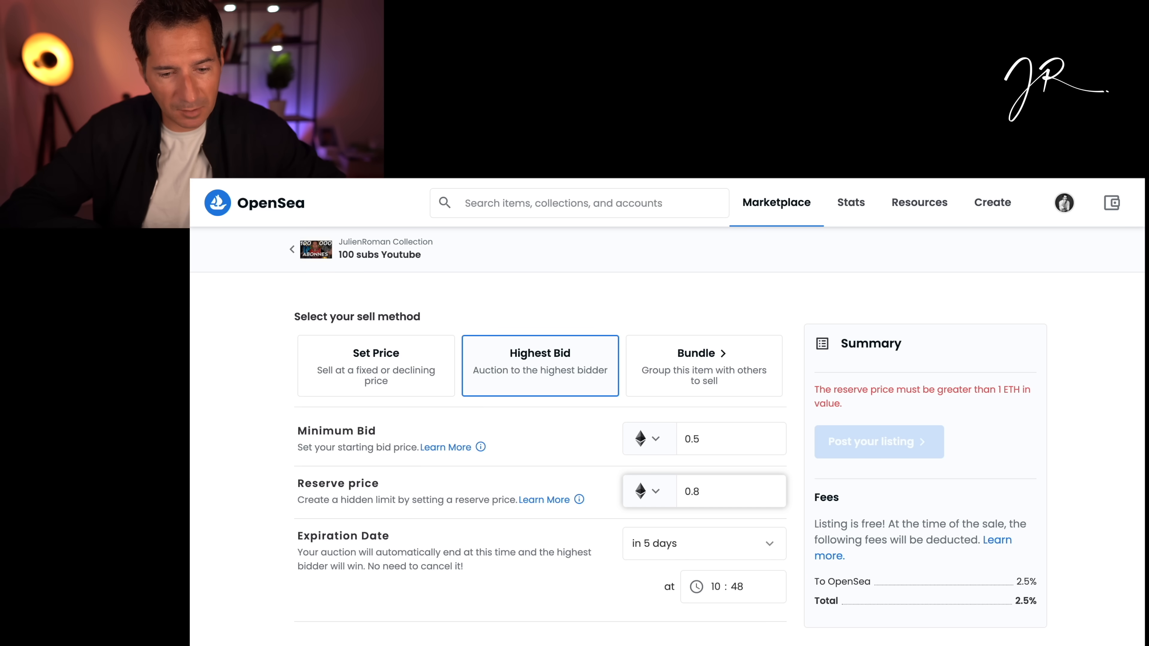
{"action": "key", "text": "BackSpace"}
{"action": "key", "text": "BackSpace"}
{"action": "key", "text": "BackSpace"}
{"action": "type", "text": "1"}
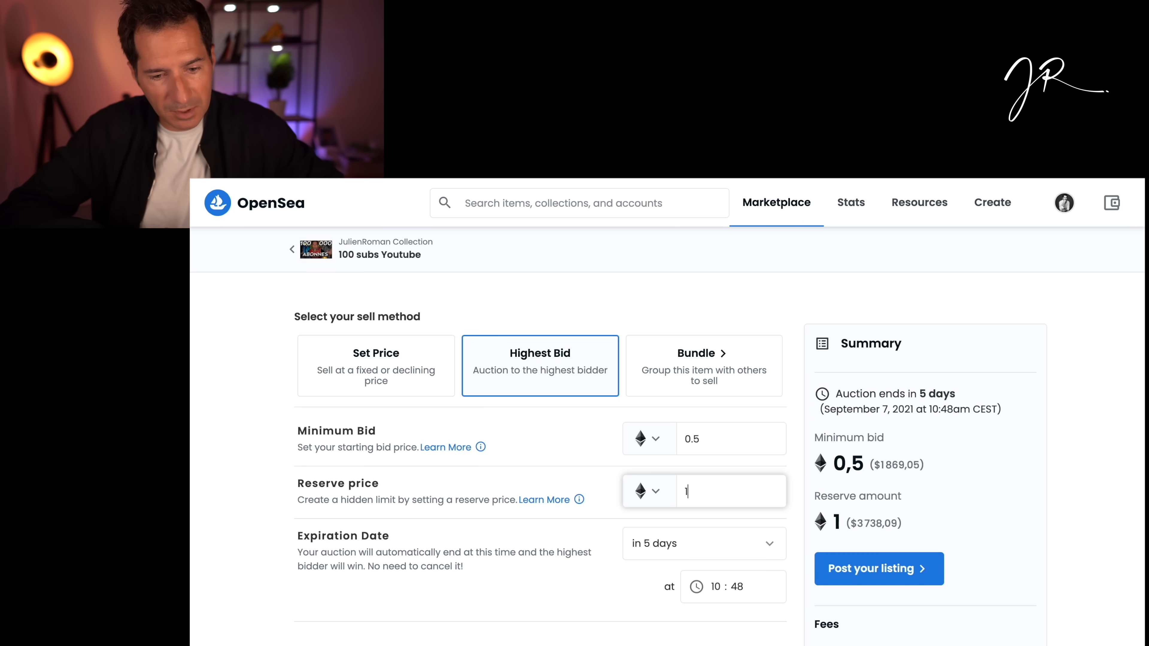
Set the auction's minimum bid to 1 ETH.
{"action": "left_click", "coordinate": [722, 431]}
{"action": "key", "text": "BackSpace"}
{"action": "key", "text": "BackSpace"}
{"action": "key", "text": "BackSpace"}
{"action": "type", "text": "1"}
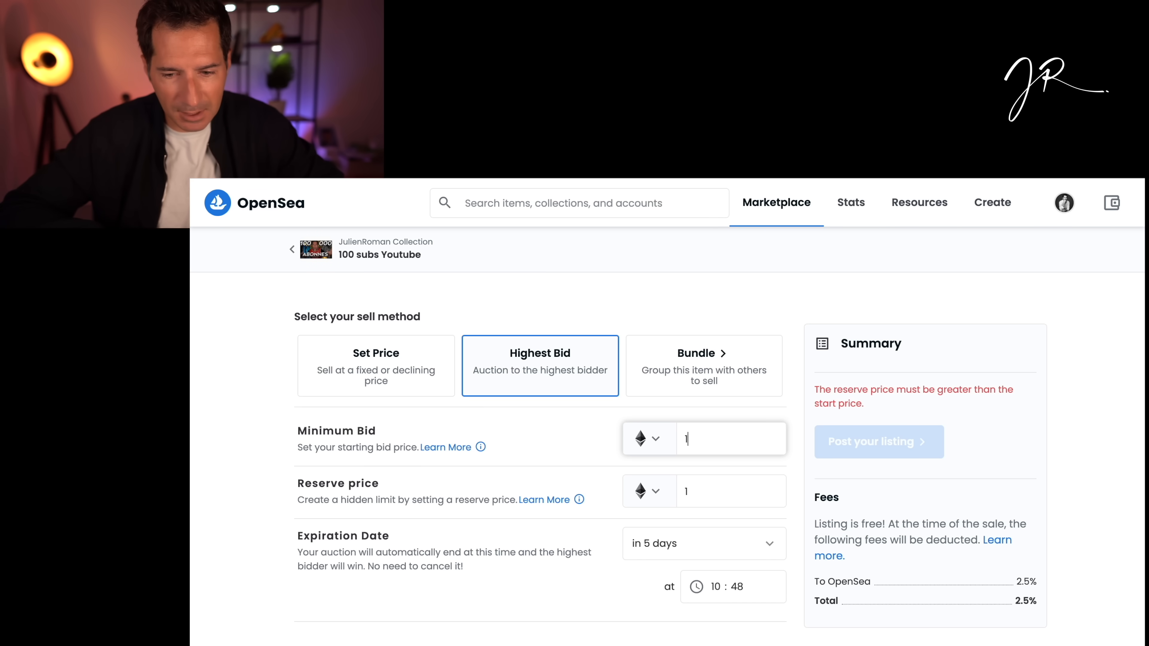
Give the auction a custom expiration date of September 16, 2021.
{"action": "scroll", "coordinate": [1040, 380], "scroll_direction": "down", "scroll_amount": 1}
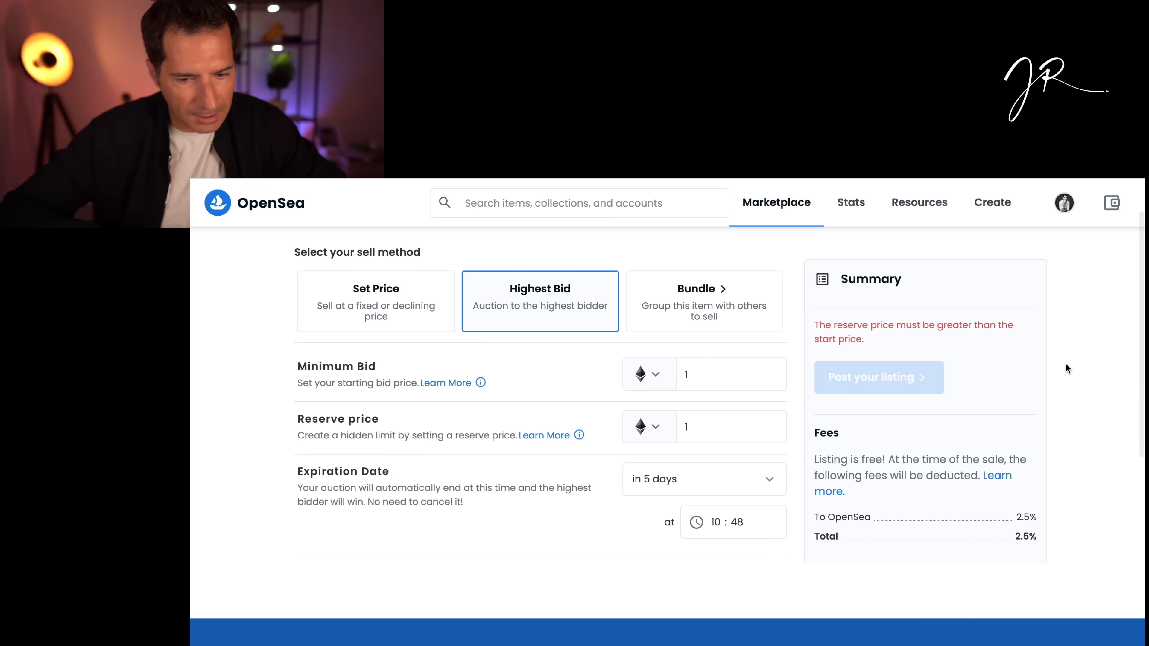
{"action": "left_click", "coordinate": [726, 474]}
{"action": "left_click", "coordinate": [732, 621]}
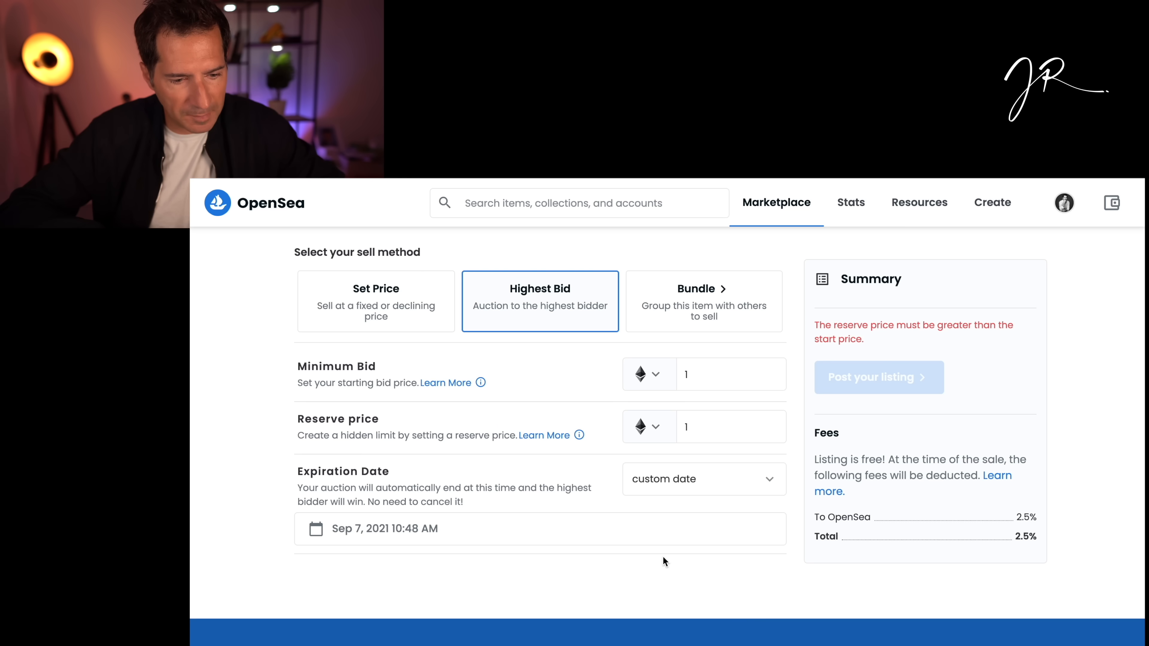
{"action": "left_click", "coordinate": [497, 540]}
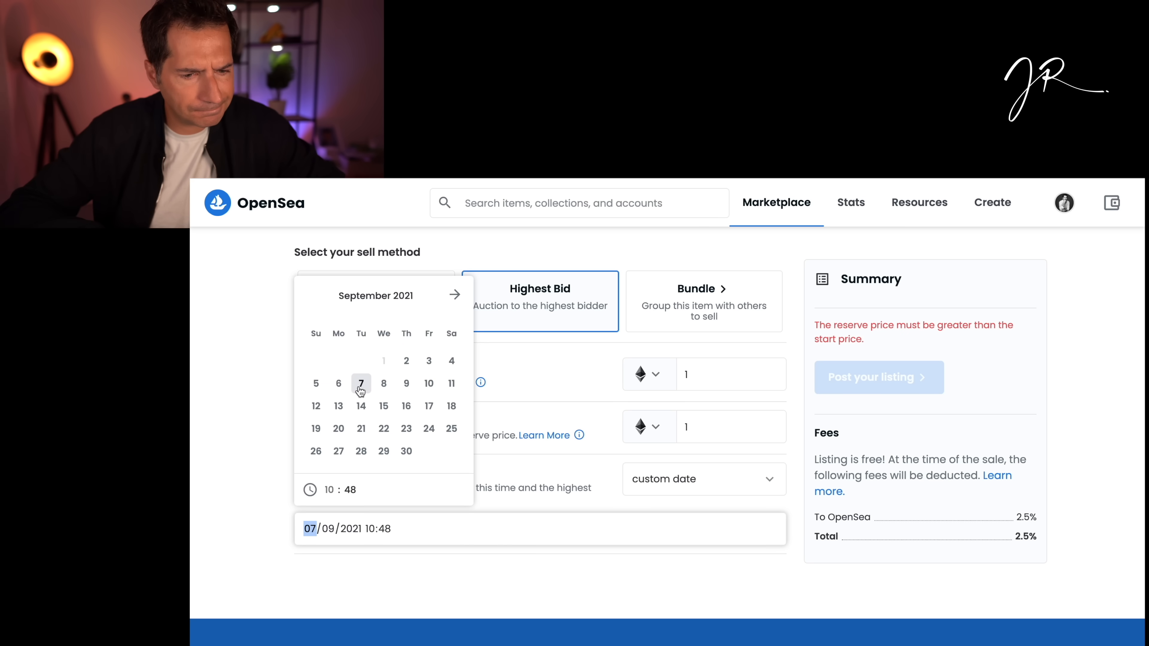
{"action": "left_click", "coordinate": [406, 406]}
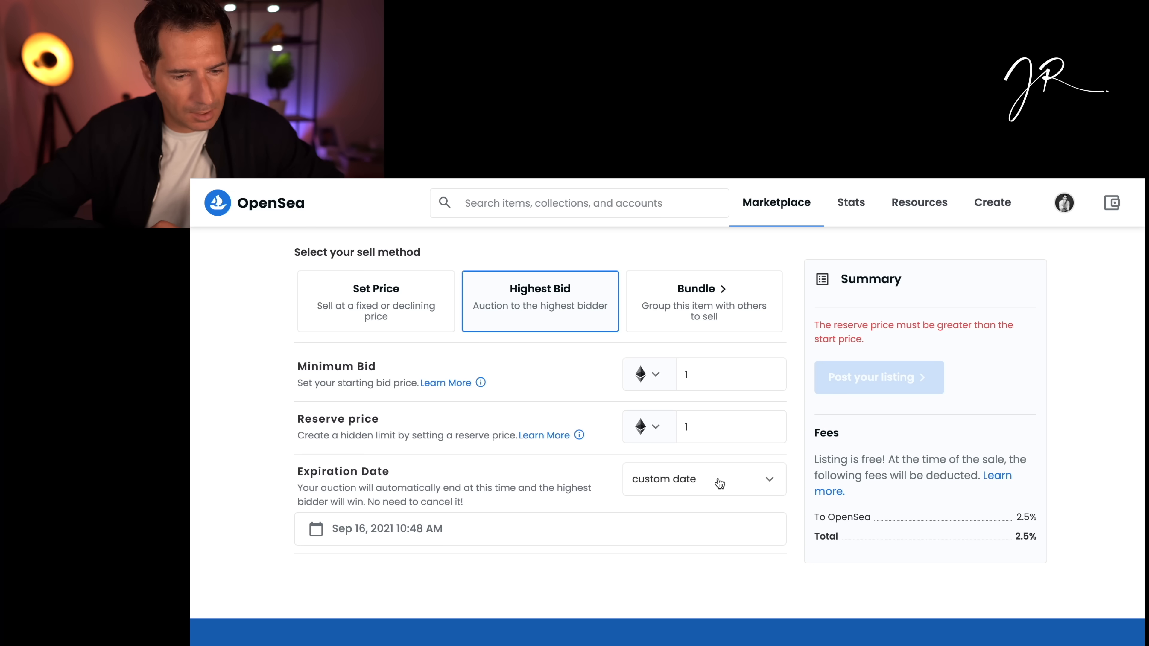
Set the auction's reserve price to 1.1 ETH.
{"action": "scroll", "coordinate": [740, 485], "scroll_direction": "up", "scroll_amount": 1}
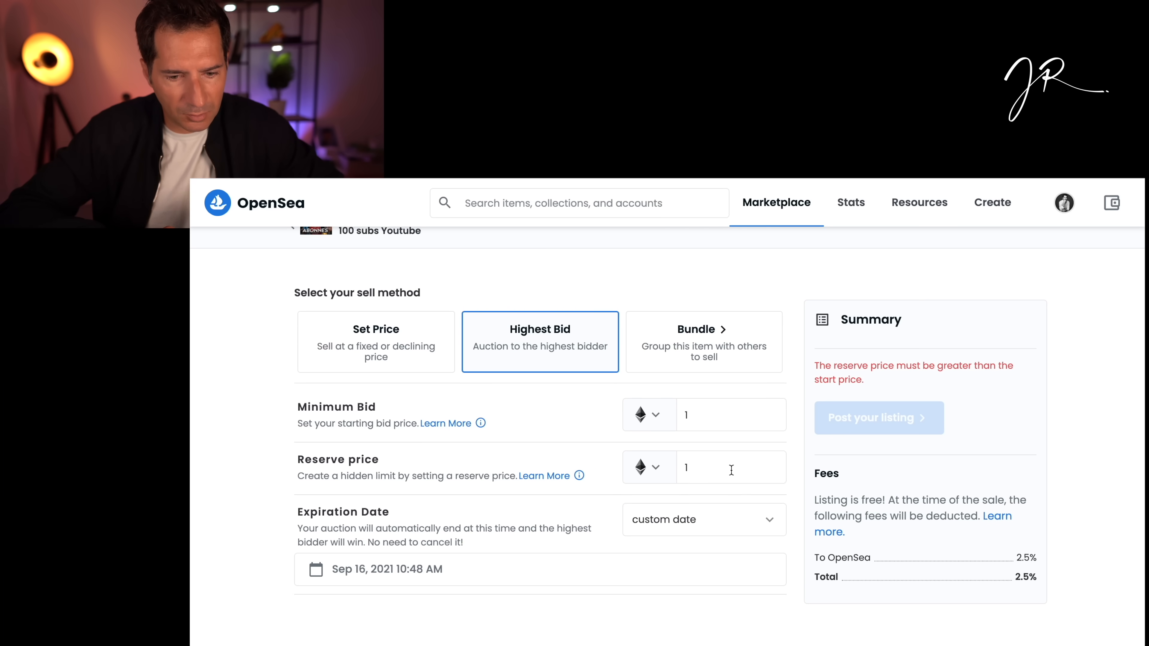
{"action": "left_click", "coordinate": [718, 478]}
{"action": "type", "text": "."}
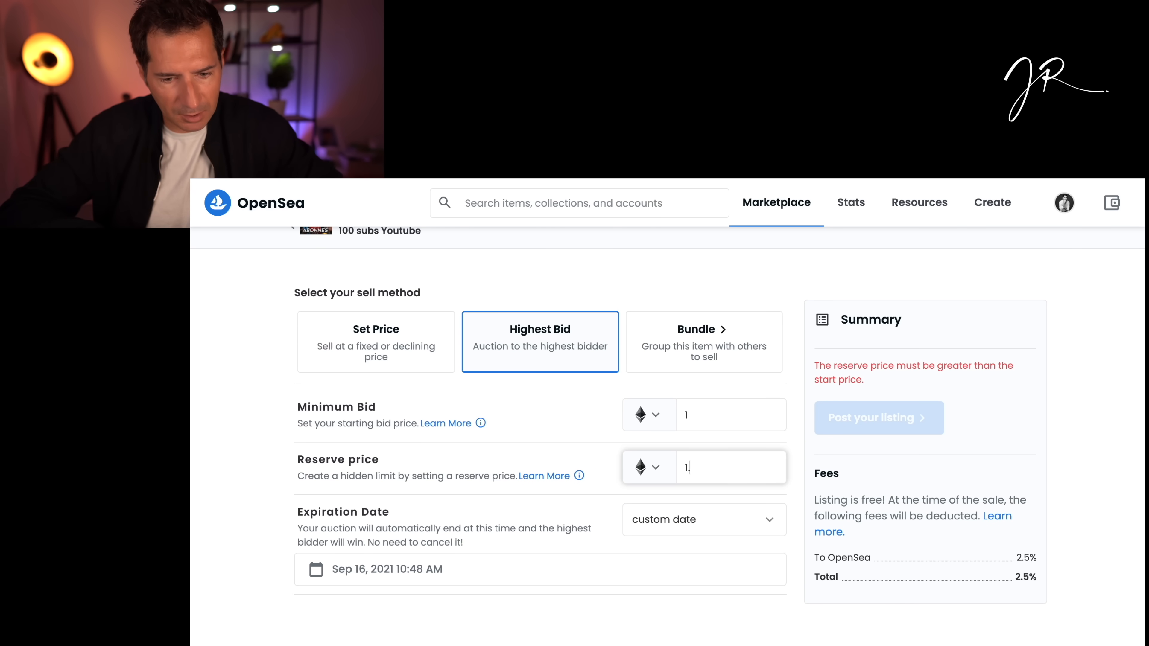
{"action": "type", "text": "1"}
{"action": "scroll", "coordinate": [1053, 397], "scroll_direction": "down", "scroll_amount": 3}
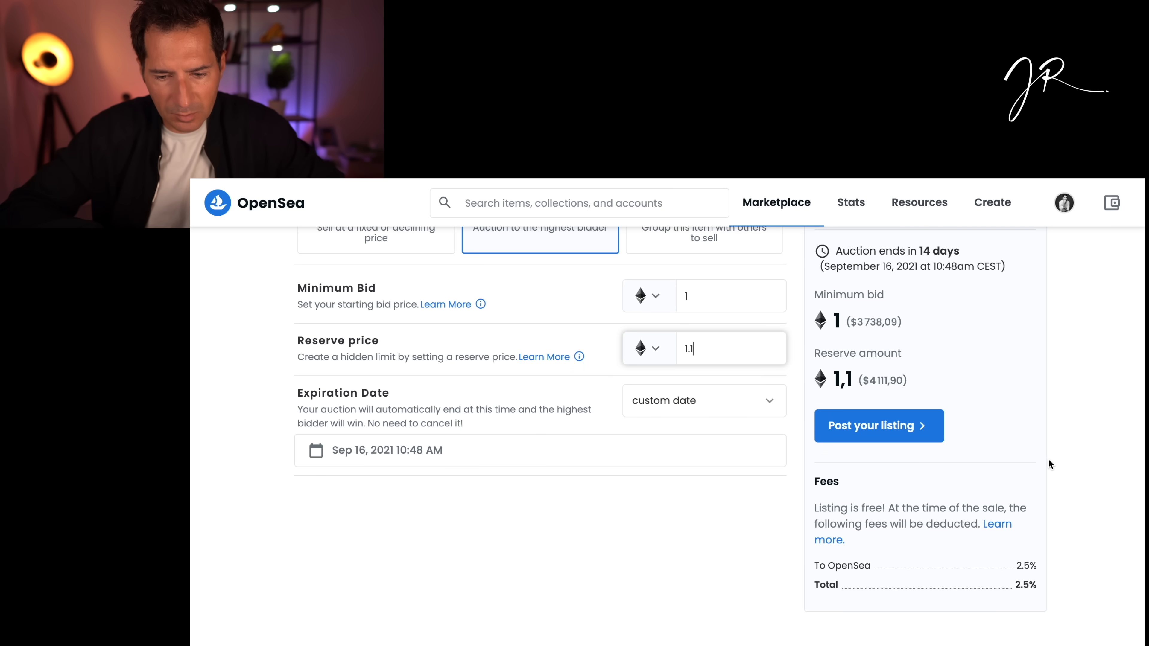
{"action": "scroll", "coordinate": [1049, 460], "scroll_direction": "up", "scroll_amount": 2}
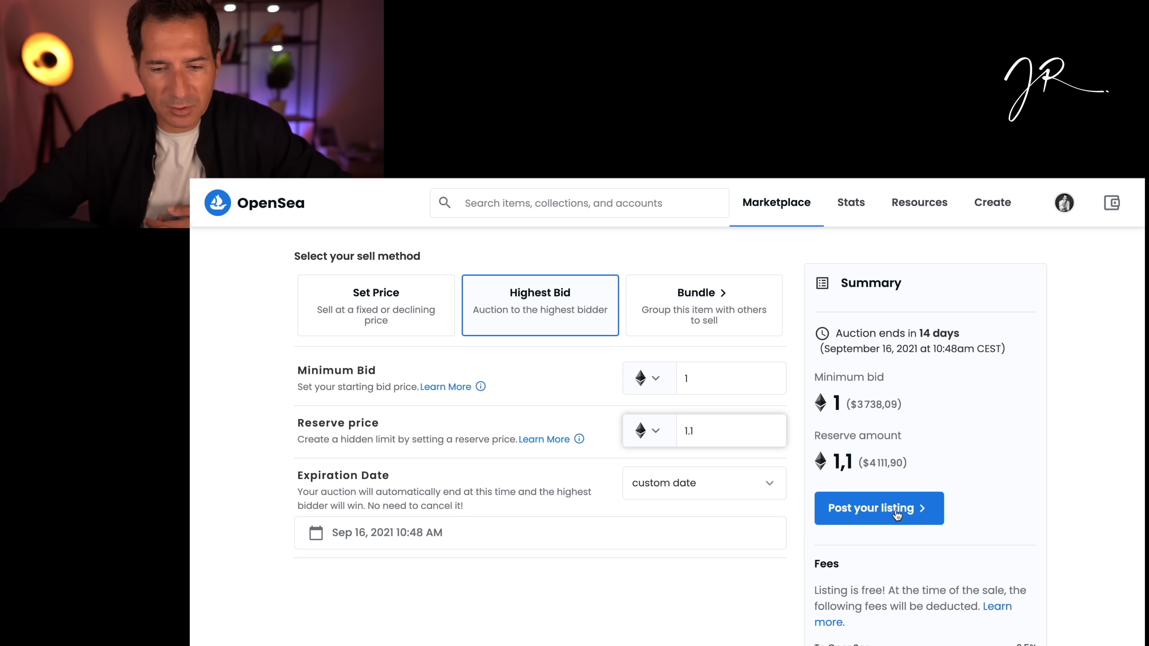
Try to post the listing with Medium gas priority for the wallet initialization, and reject the transaction.
{"action": "left_click", "coordinate": [885, 520]}
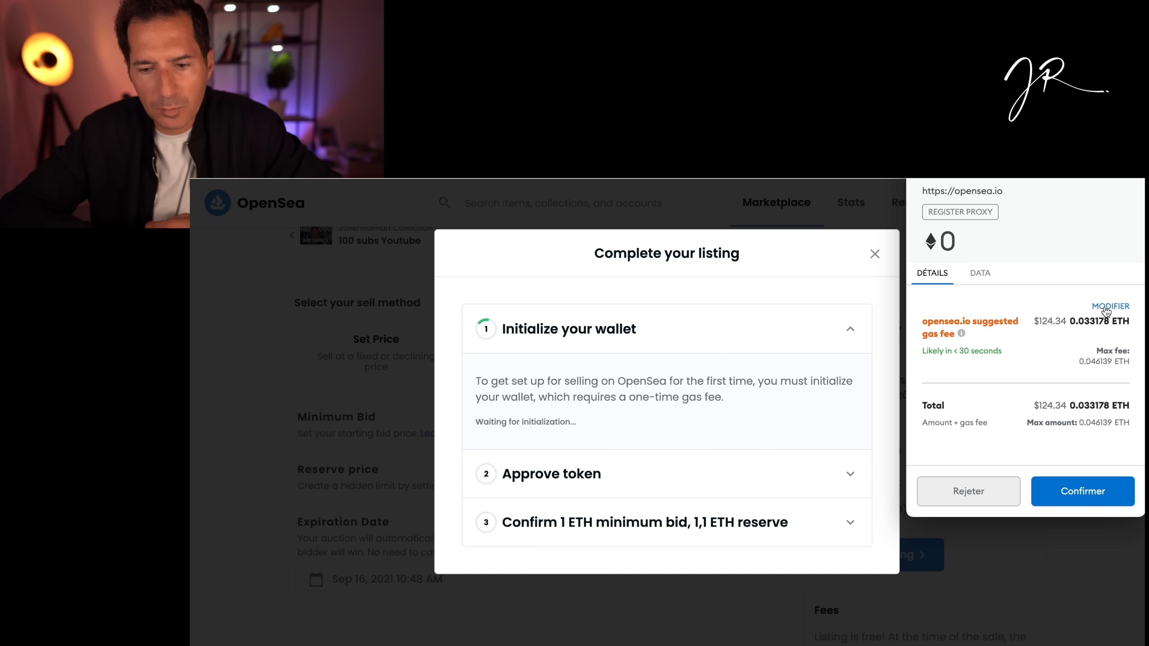
{"action": "left_click", "coordinate": [1106, 309]}
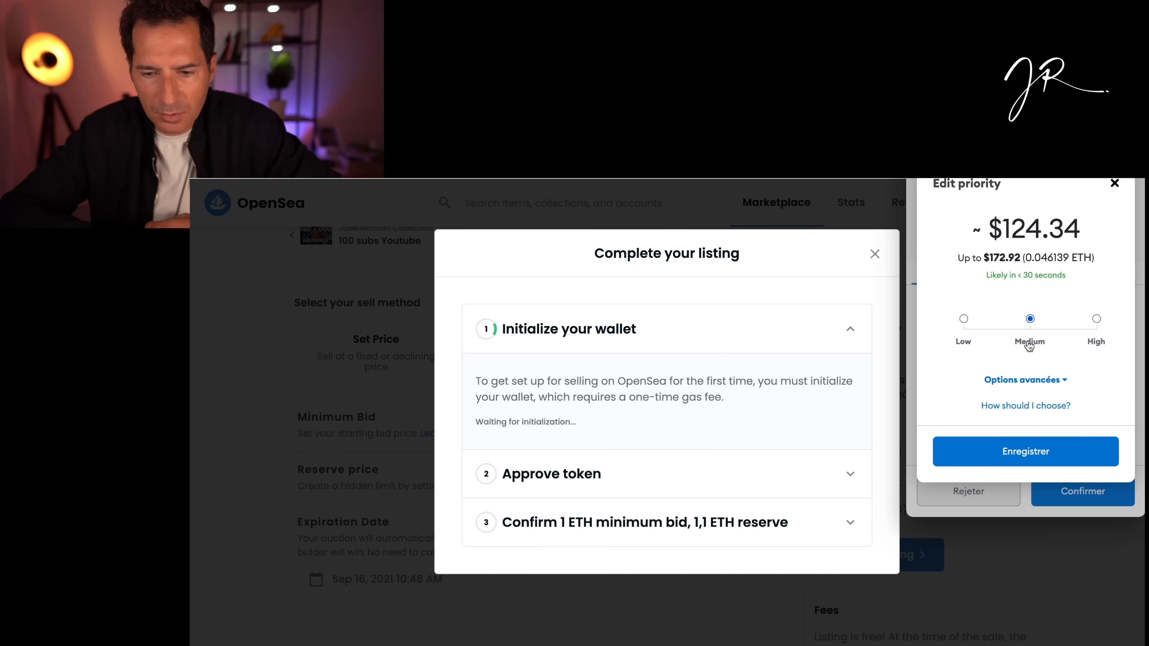
{"action": "left_click", "coordinate": [964, 319]}
{"action": "left_click", "coordinate": [1030, 318]}
{"action": "left_click", "coordinate": [1025, 451]}
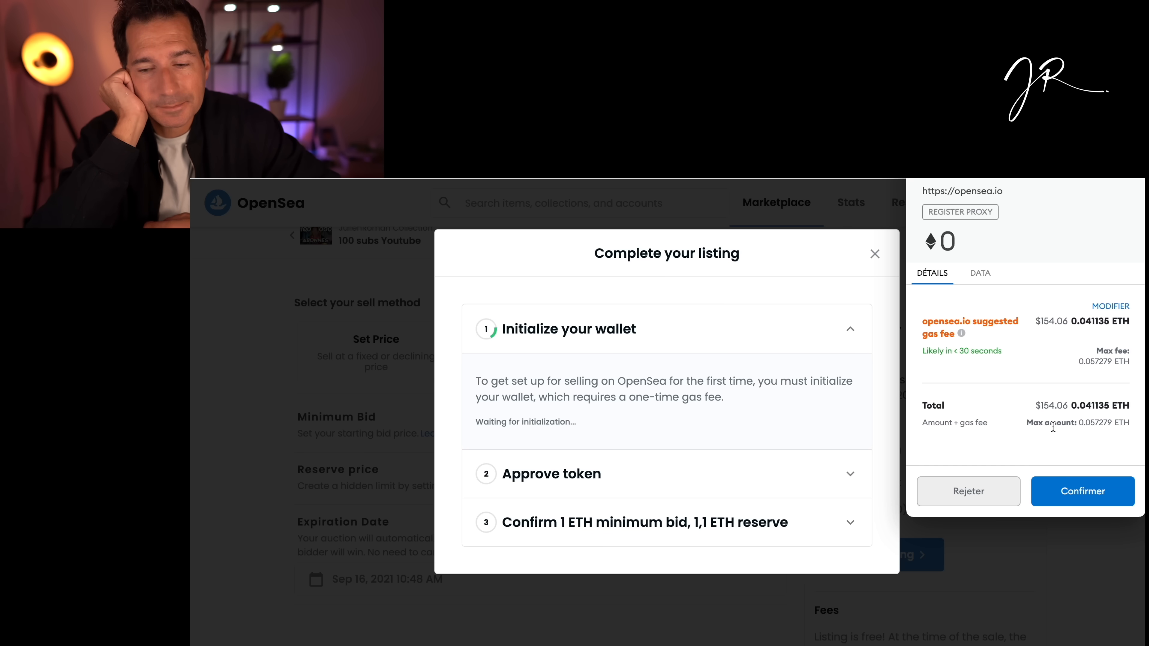
{"action": "left_click", "coordinate": [981, 484]}
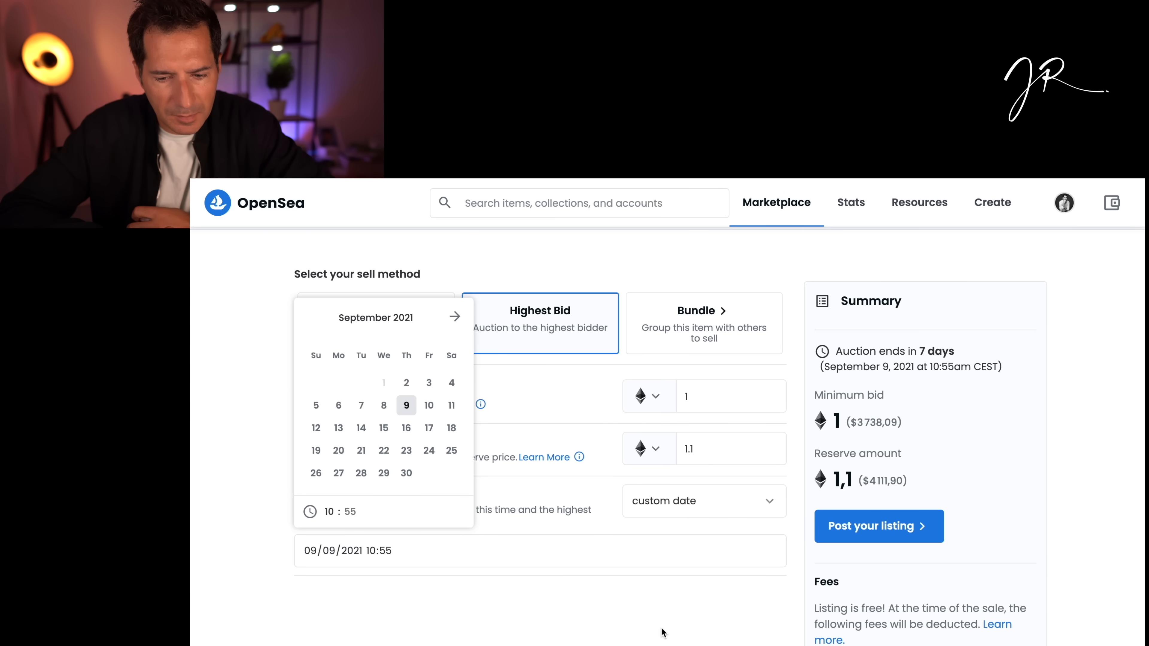
Post the listing with an expiration of September 9, 2021 at 10:55 AM and confirm the wallet initialization transaction.
{"action": "left_click", "coordinate": [669, 623]}
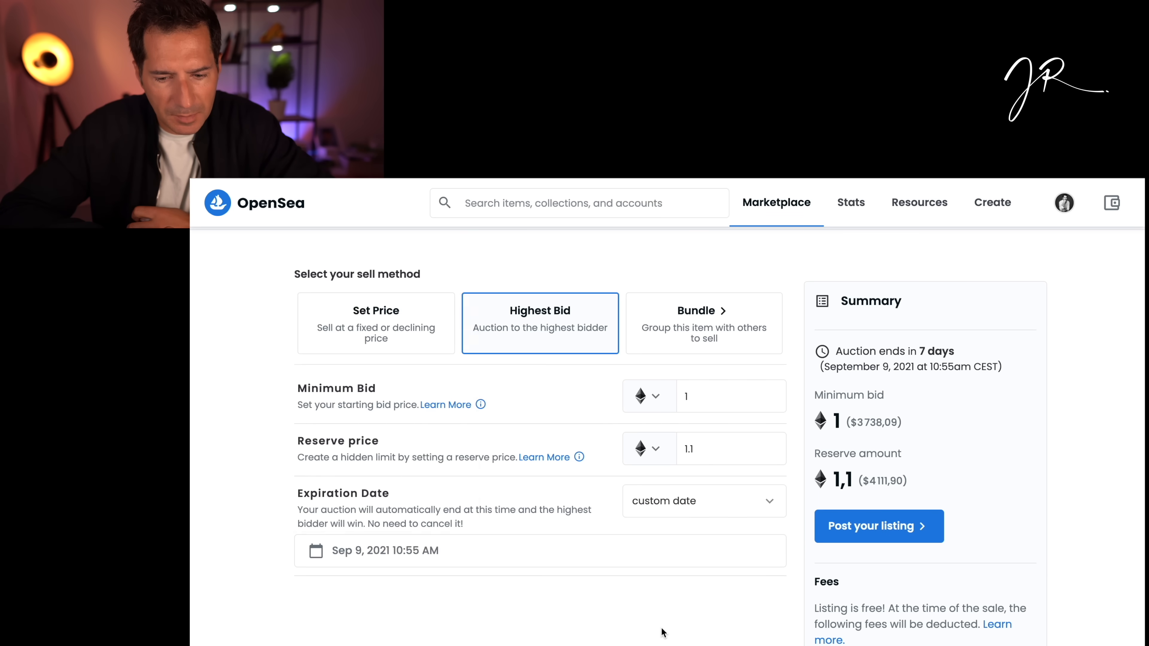
{"action": "left_click", "coordinate": [914, 532]}
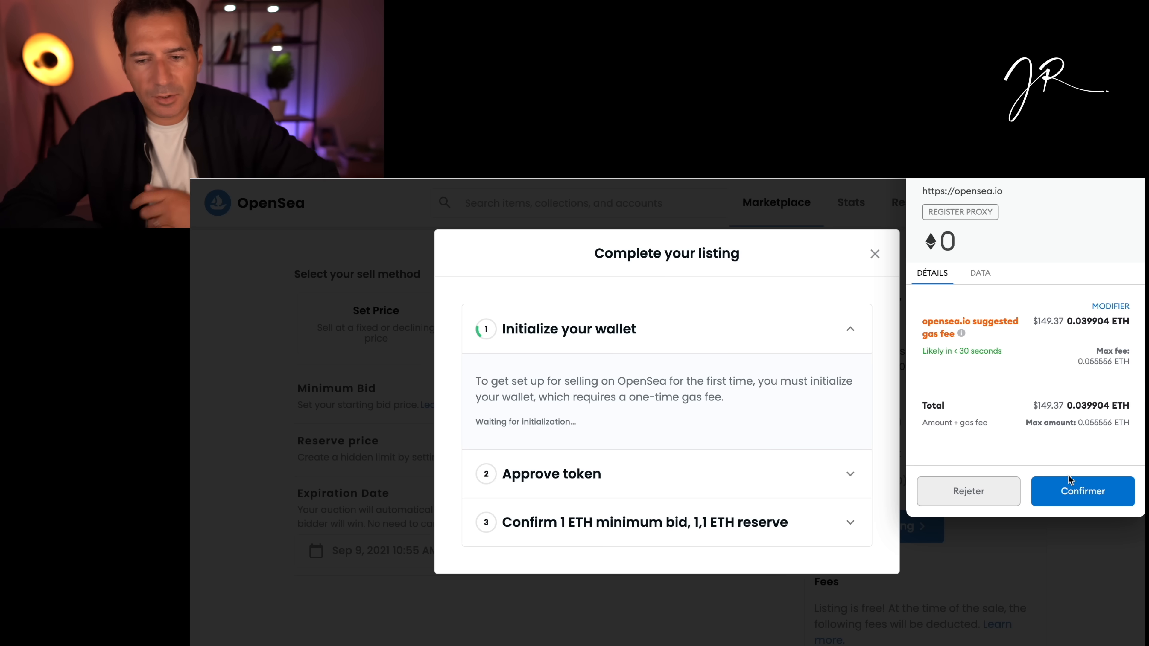
{"action": "left_click", "coordinate": [1067, 494]}
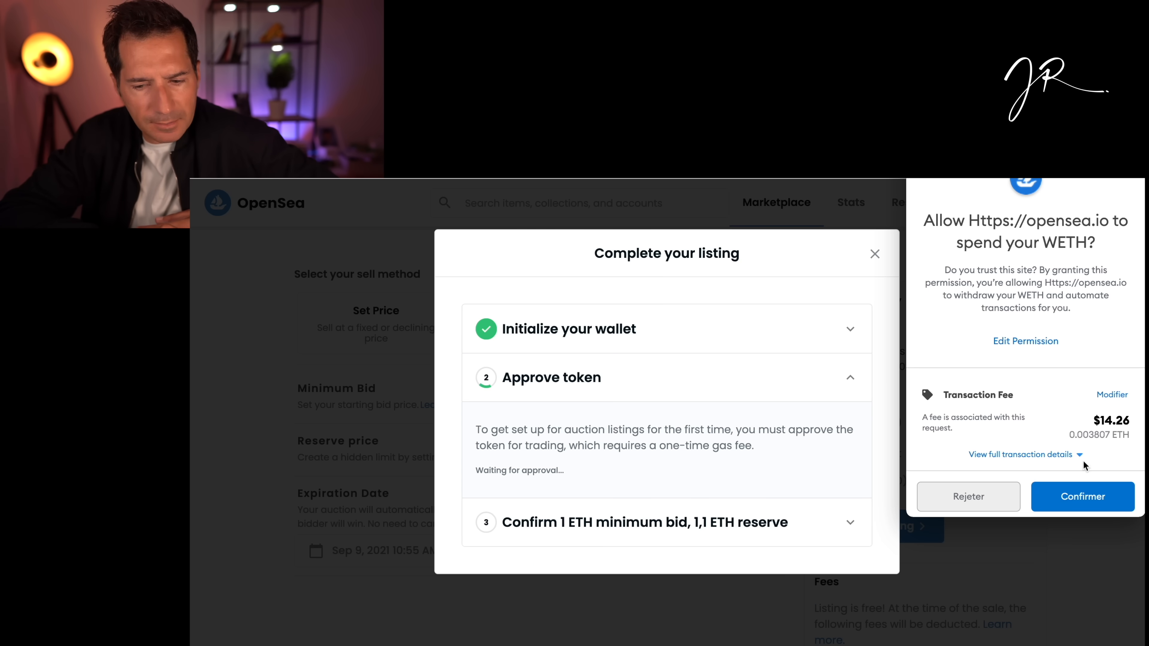
Confirm the WETH approval transaction and sign the auction listing with a 1 ETH minimum bid and 1.1 ETH reserve.
{"action": "left_click", "coordinate": [1083, 496]}
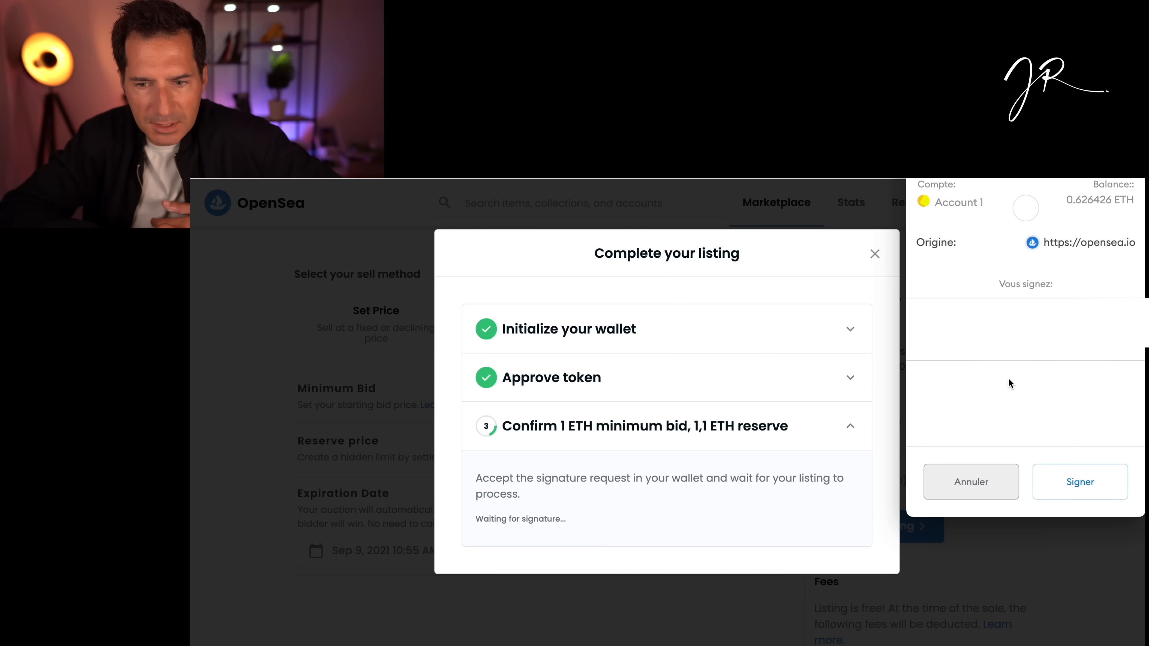
{"action": "left_click", "coordinate": [1080, 482]}
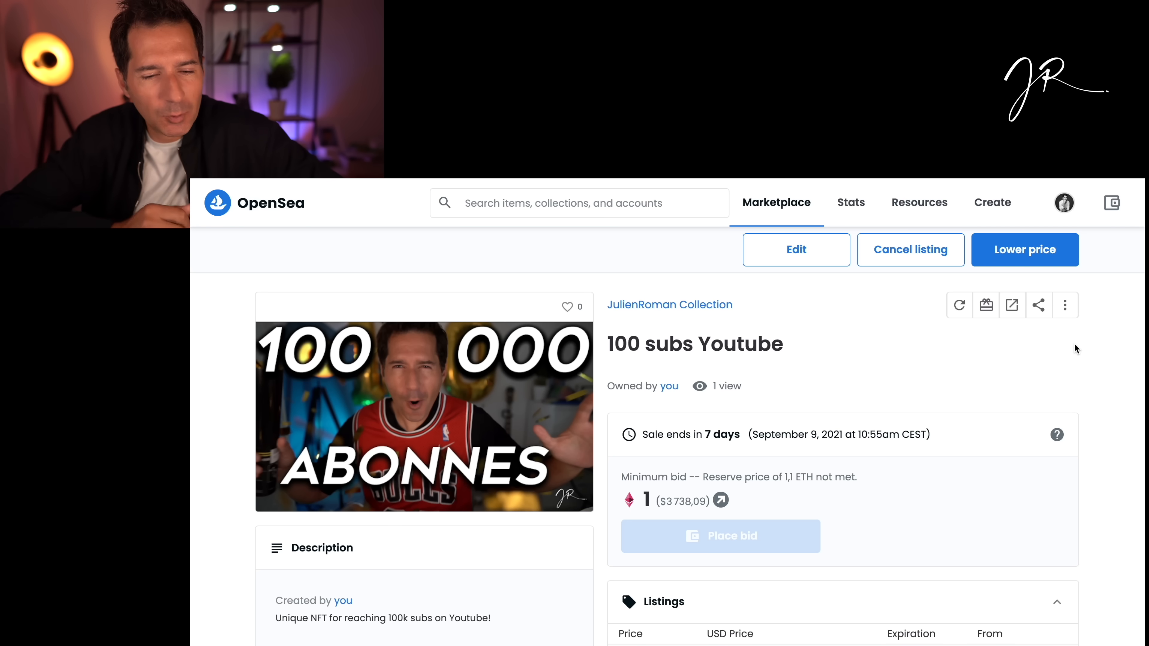
{"action": "scroll", "coordinate": [1108, 364], "scroll_direction": "down", "scroll_amount": 3}
{"action": "scroll", "coordinate": [1109, 365], "scroll_direction": "down", "scroll_amount": 1}
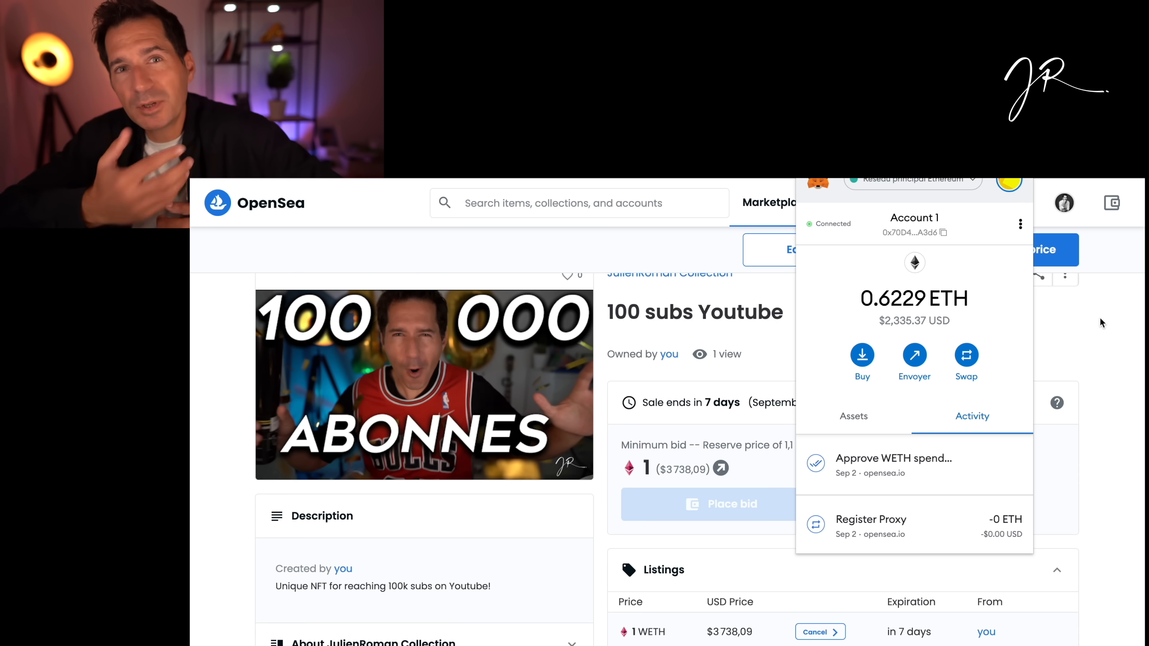
{"action": "left_click", "coordinate": [1100, 317]}
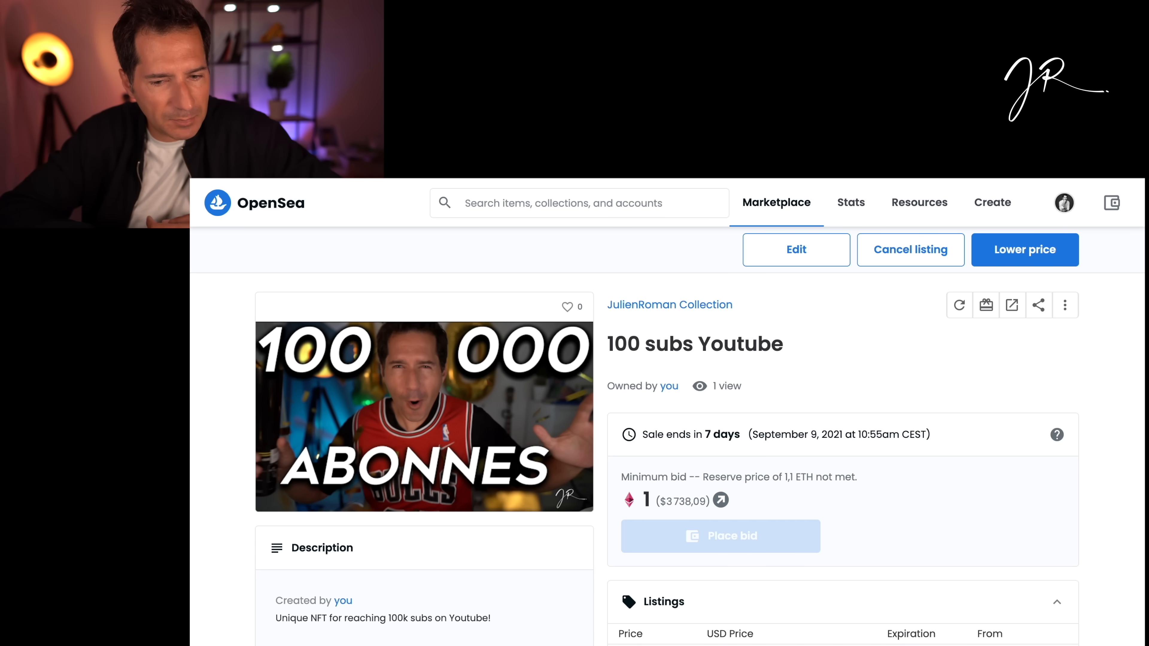
Browse the NFTs and their prices across the whole marketplace.
{"action": "left_click", "coordinate": [789, 205]}
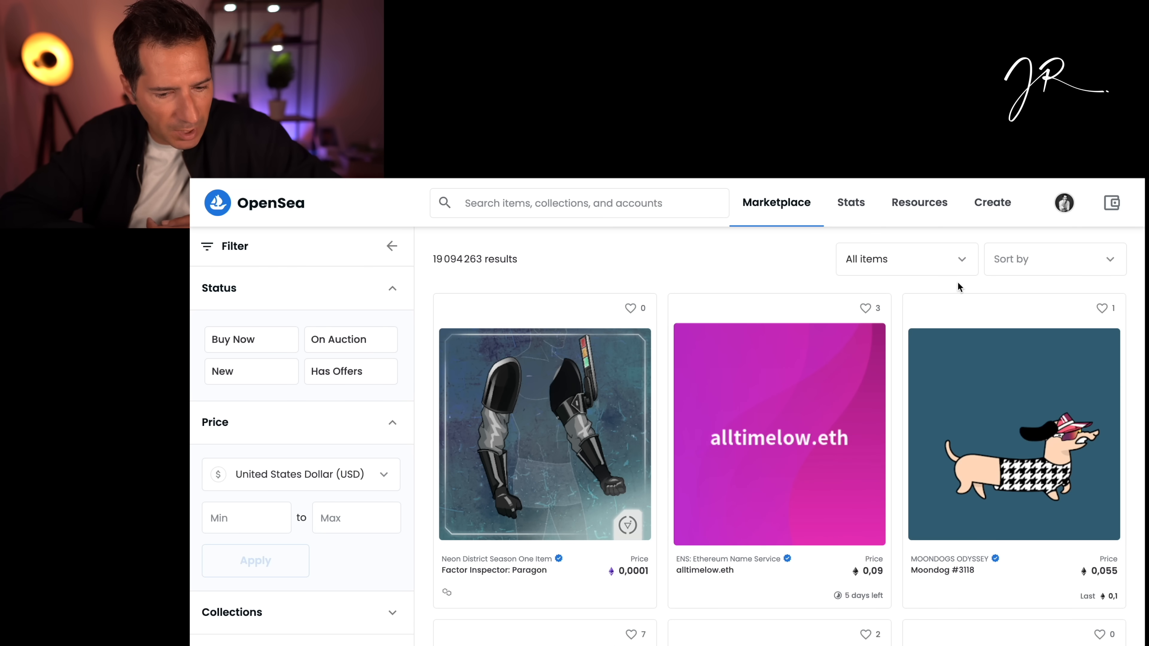
{"action": "scroll", "coordinate": [563, 408], "scroll_direction": "down", "scroll_amount": 1}
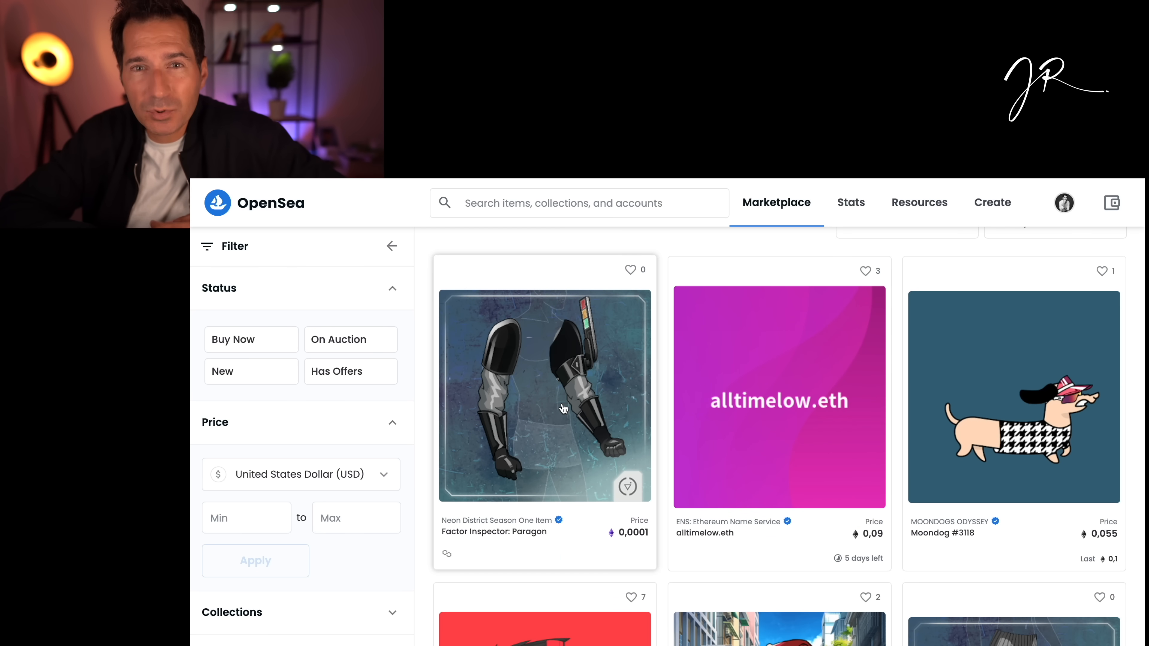
{"action": "scroll", "coordinate": [563, 408], "scroll_direction": "down", "scroll_amount": 2}
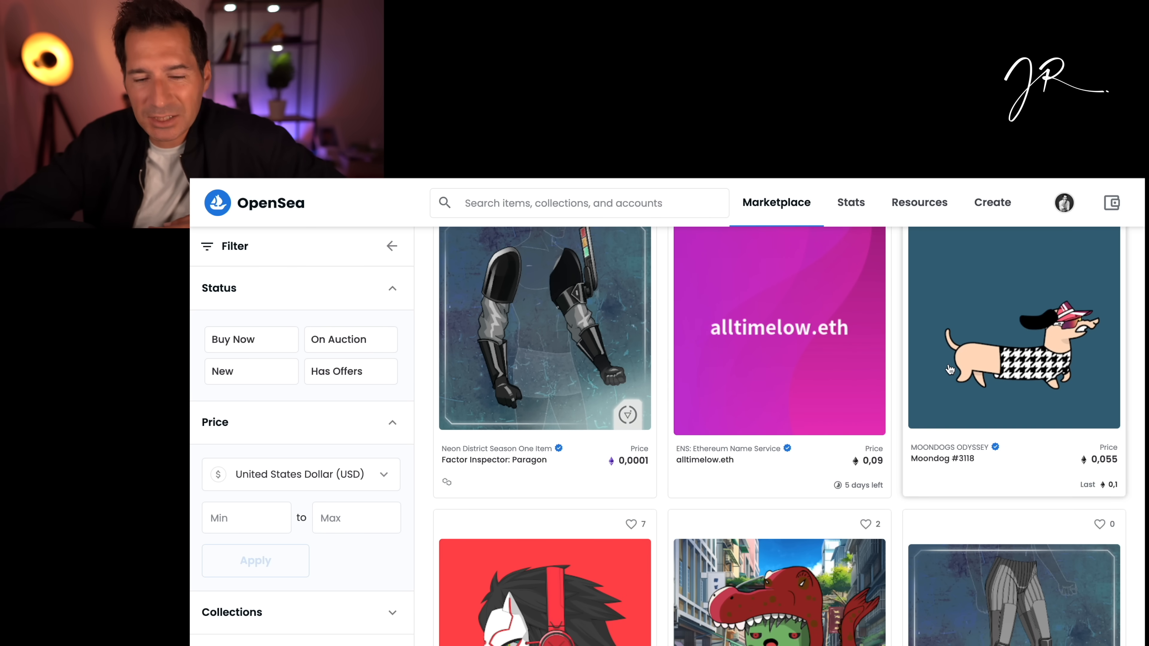
{"action": "scroll", "coordinate": [986, 368], "scroll_direction": "down", "scroll_amount": 6}
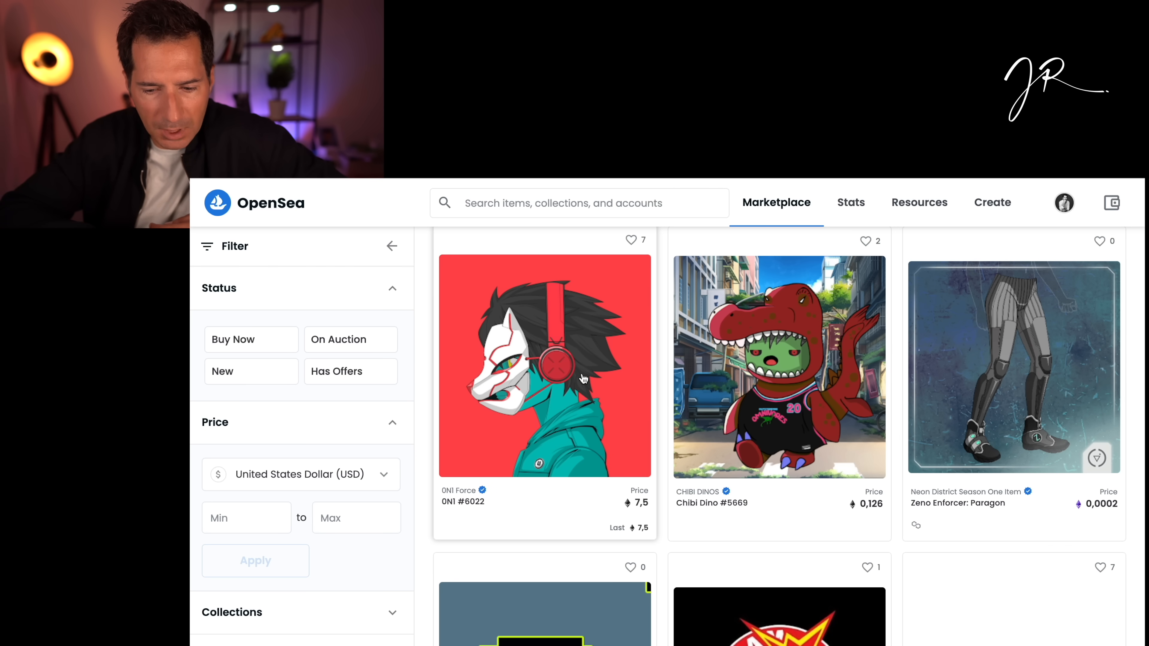
{"action": "scroll", "coordinate": [795, 344], "scroll_direction": "down", "scroll_amount": 1}
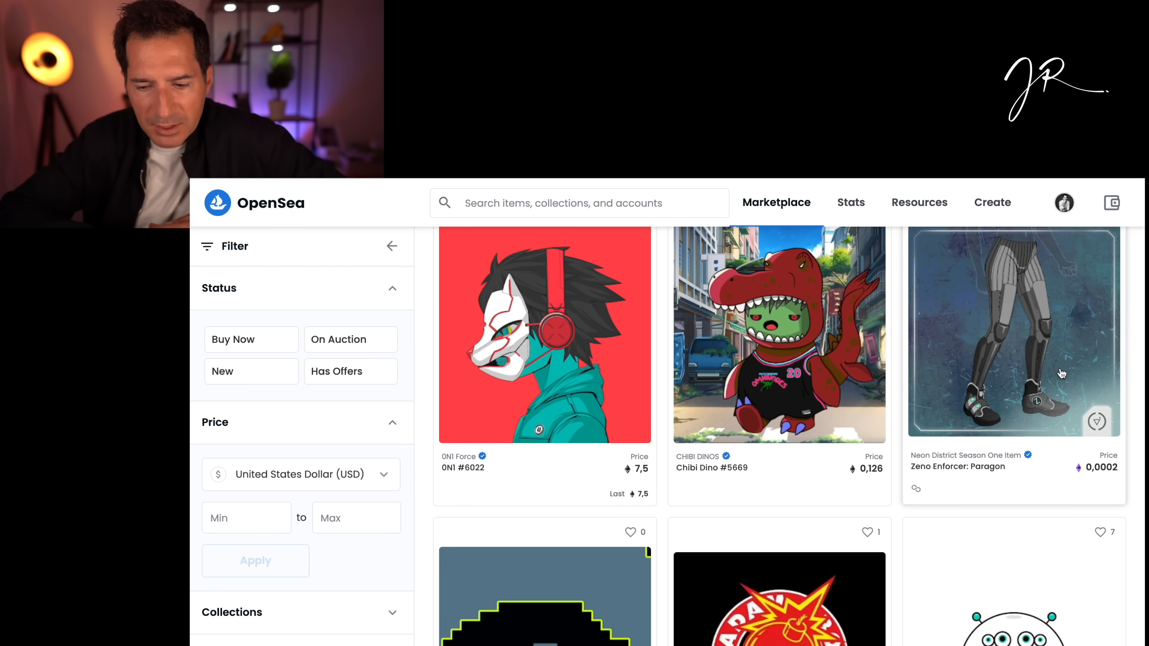
{"action": "scroll", "coordinate": [1104, 478], "scroll_direction": "down", "scroll_amount": 10}
{"action": "scroll", "coordinate": [1109, 381], "scroll_direction": "down", "scroll_amount": 4}
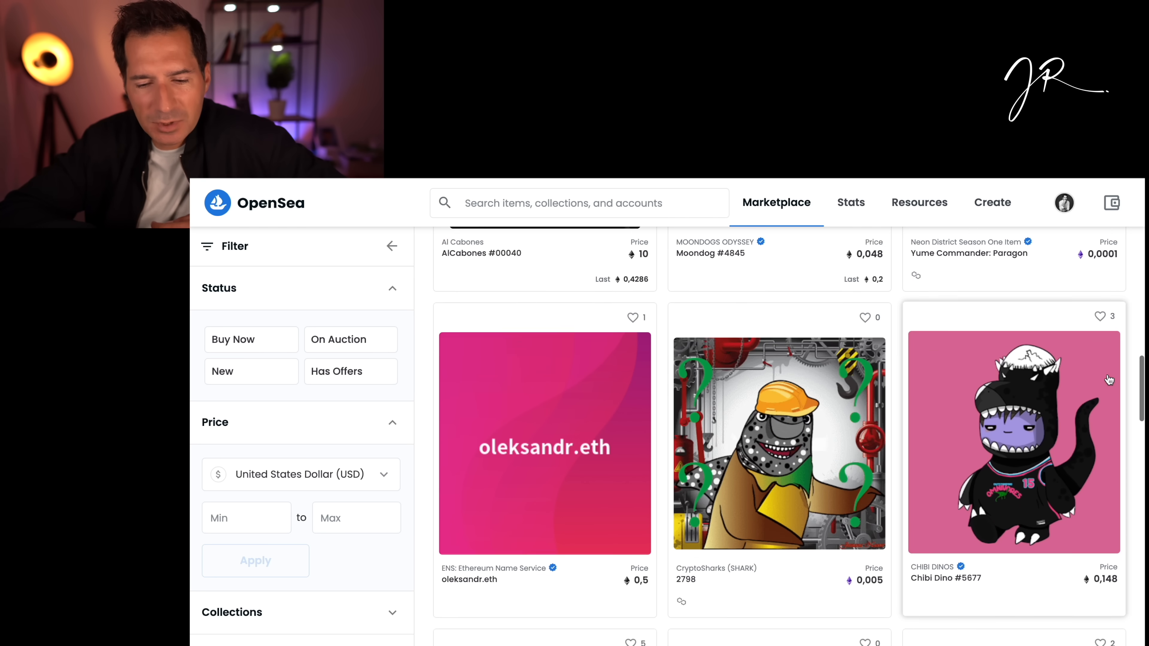
{"action": "scroll", "coordinate": [1109, 381], "scroll_direction": "down", "scroll_amount": 15}
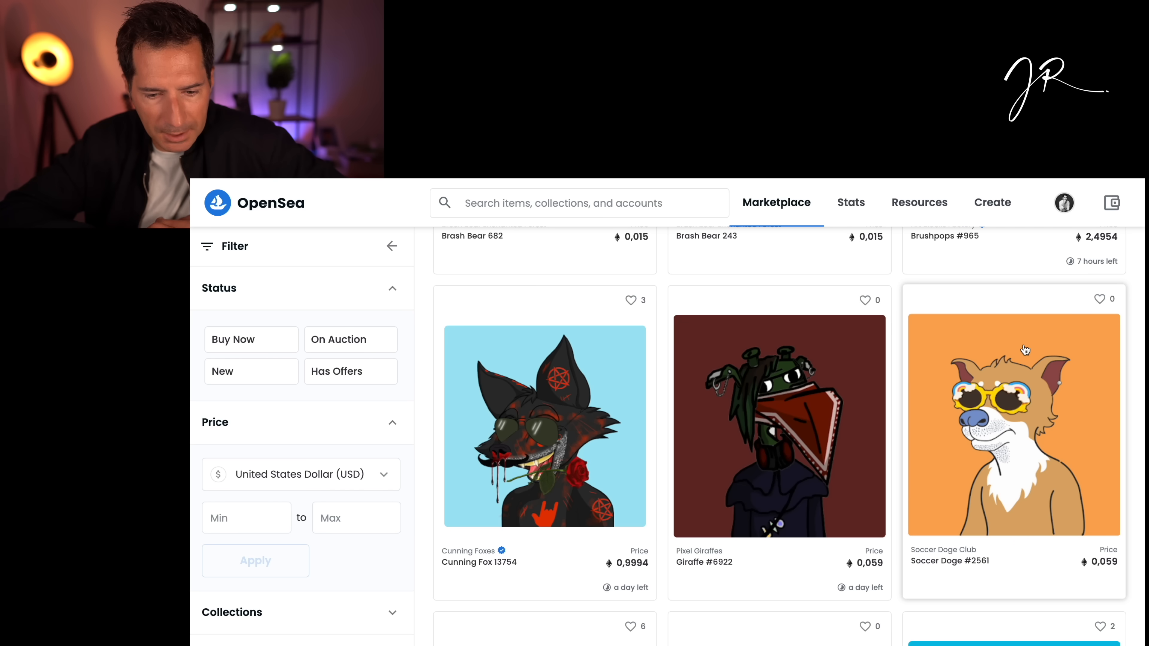
{"action": "scroll", "coordinate": [1025, 349], "scroll_direction": "down", "scroll_amount": 5}
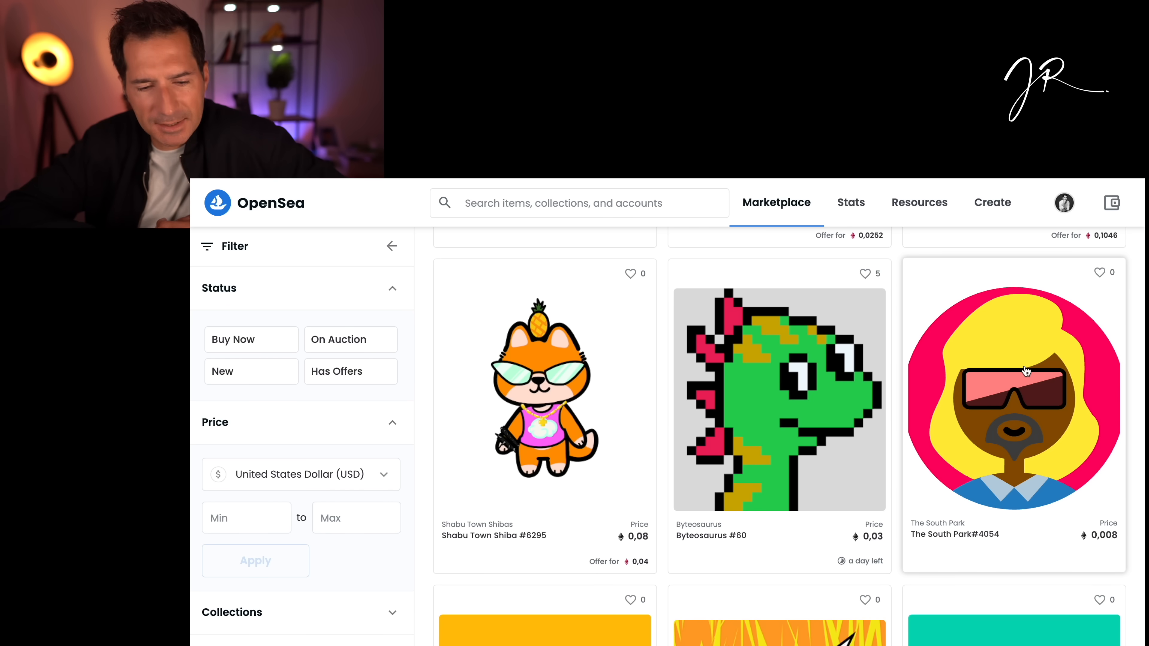
View The South Park#4054 and its owner's collected items, and return to the marketplace.
{"action": "left_click", "coordinate": [1025, 371]}
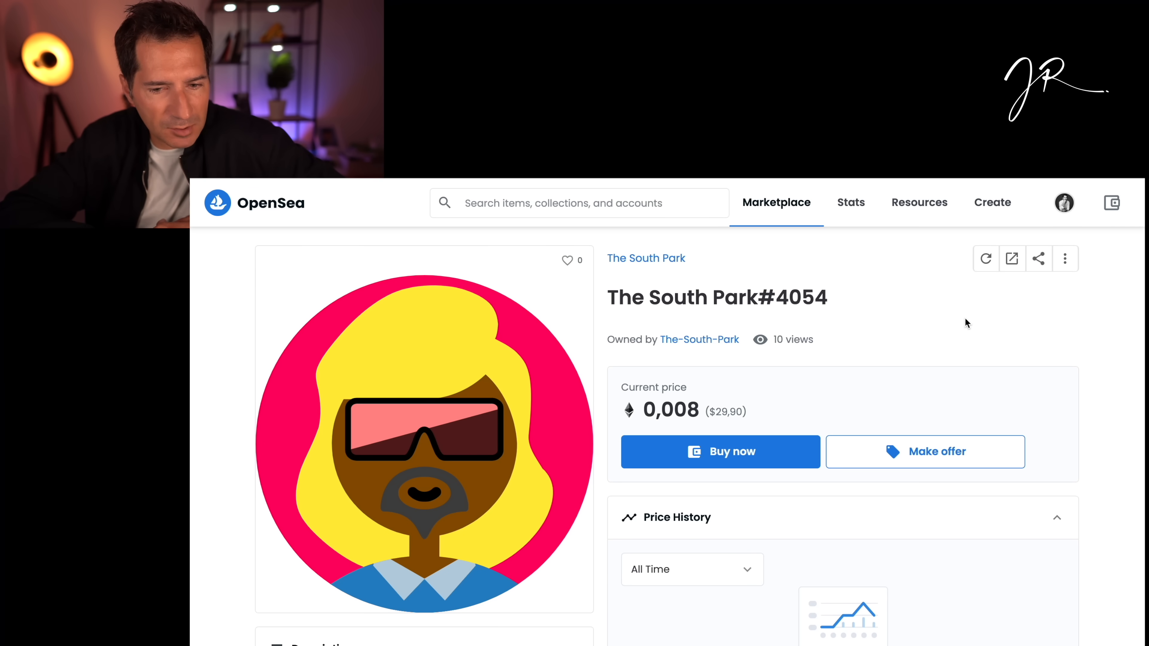
{"action": "key", "text": "super+["}
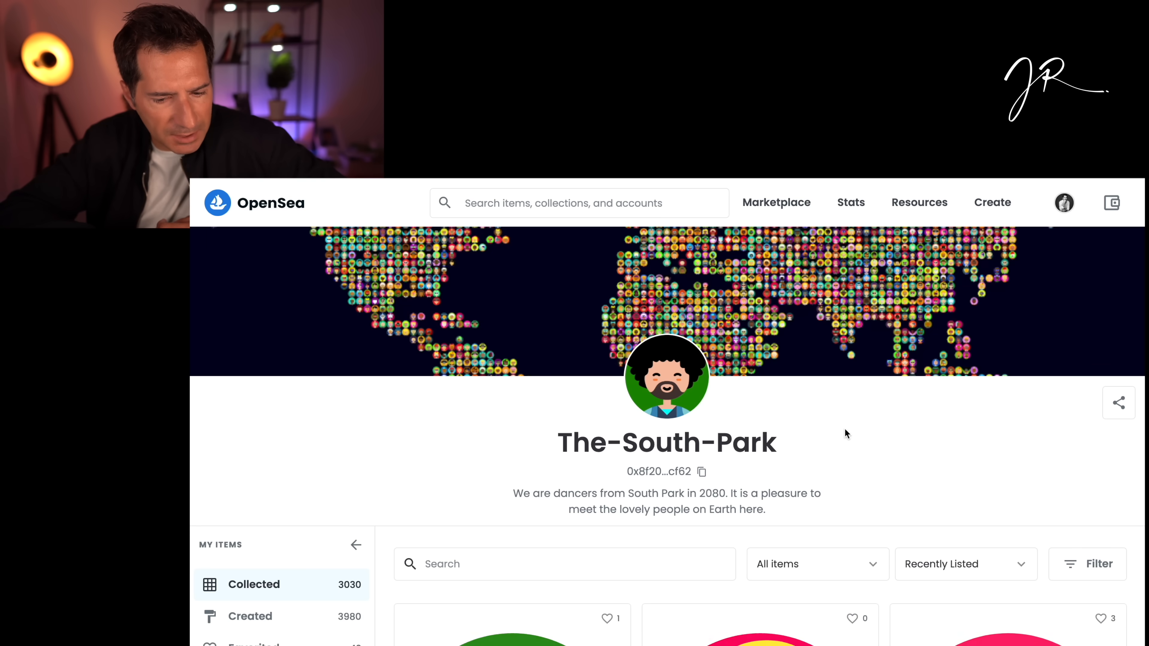
{"action": "scroll", "coordinate": [1027, 432], "scroll_direction": "down", "scroll_amount": 6}
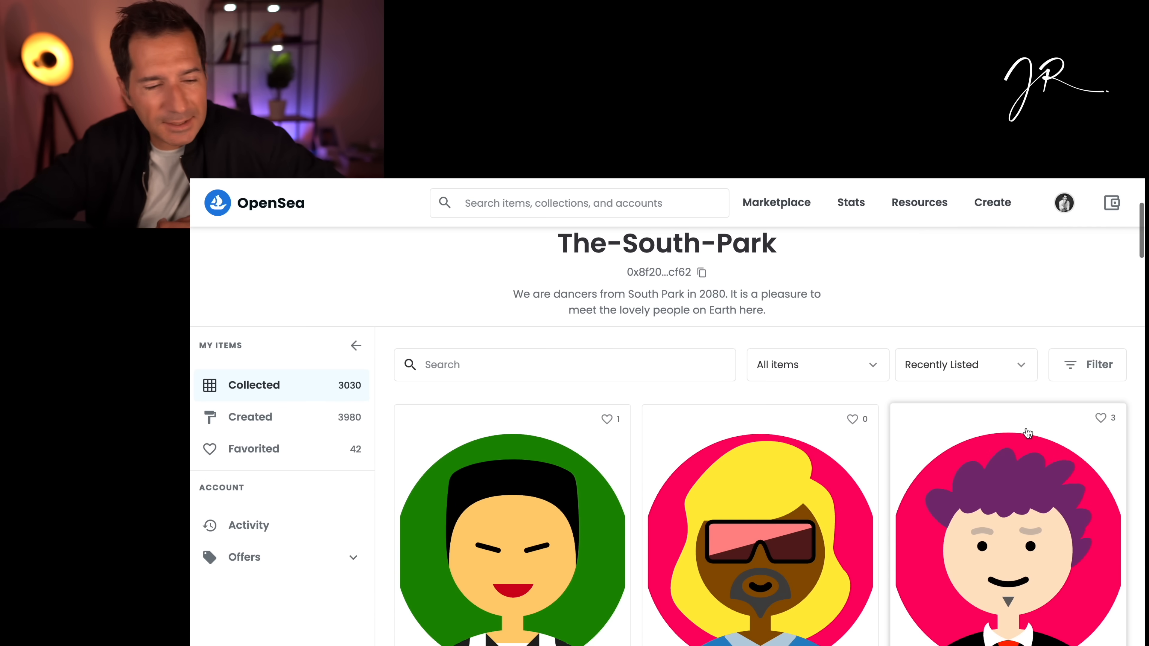
{"action": "scroll", "coordinate": [1028, 434], "scroll_direction": "down", "scroll_amount": 1}
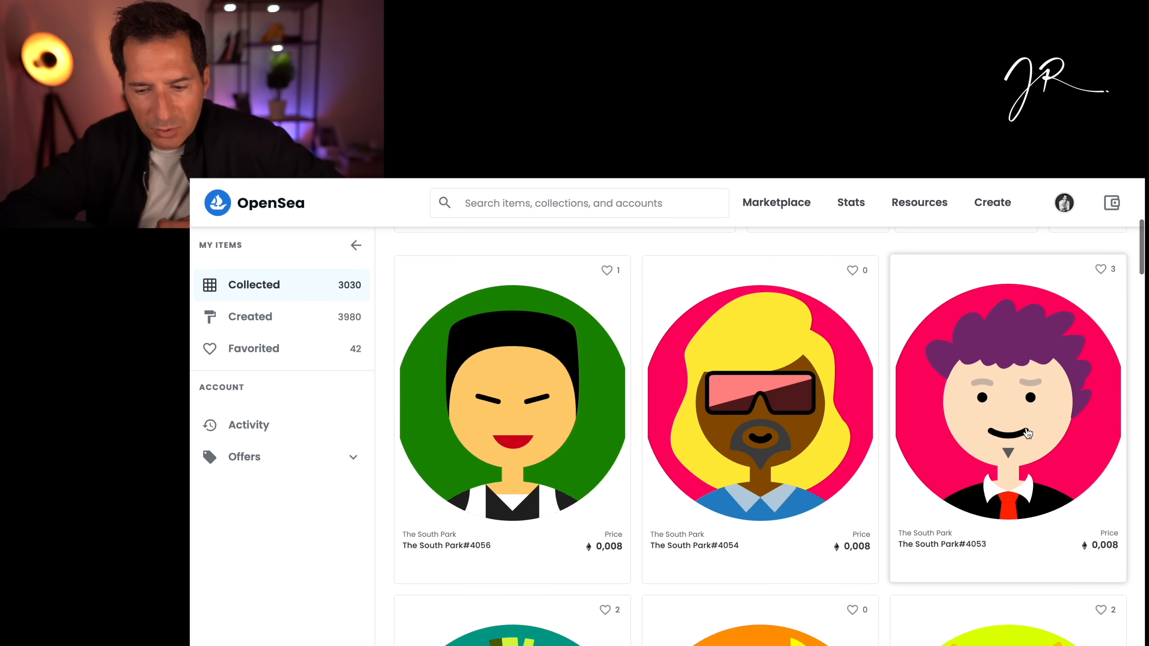
{"action": "key", "text": "super+["}
Search the marketplace for "youtube" and look through the matching NFTs.
{"action": "left_click", "coordinate": [572, 203]}
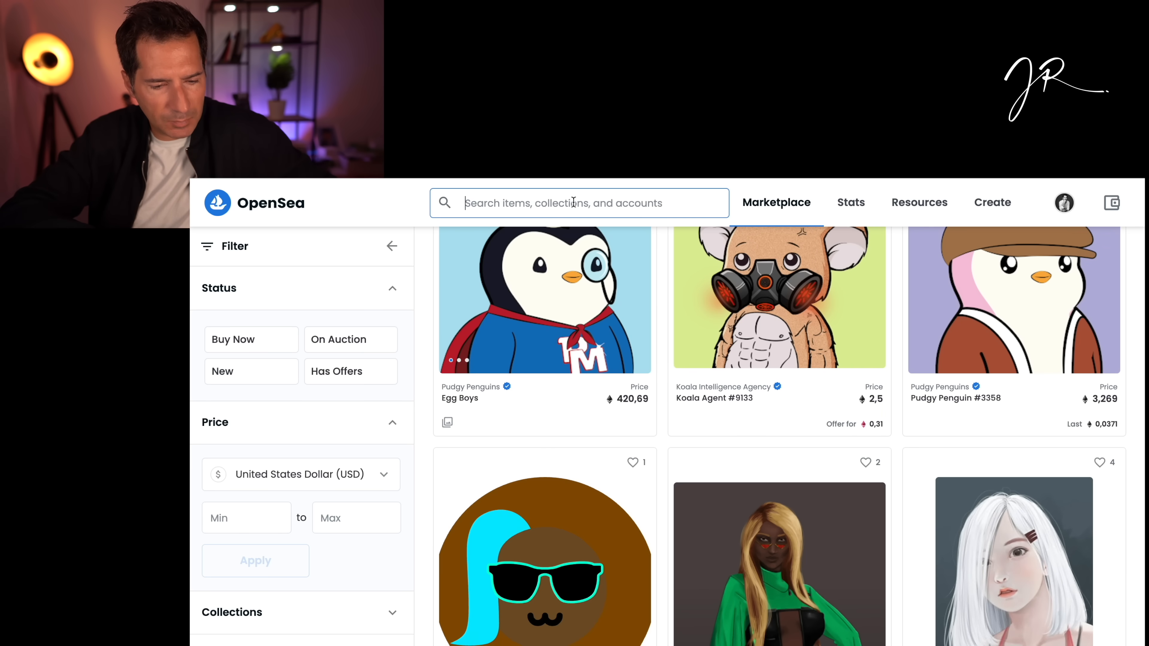
{"action": "type", "text": "youtube"}
{"action": "key", "text": "Return"}
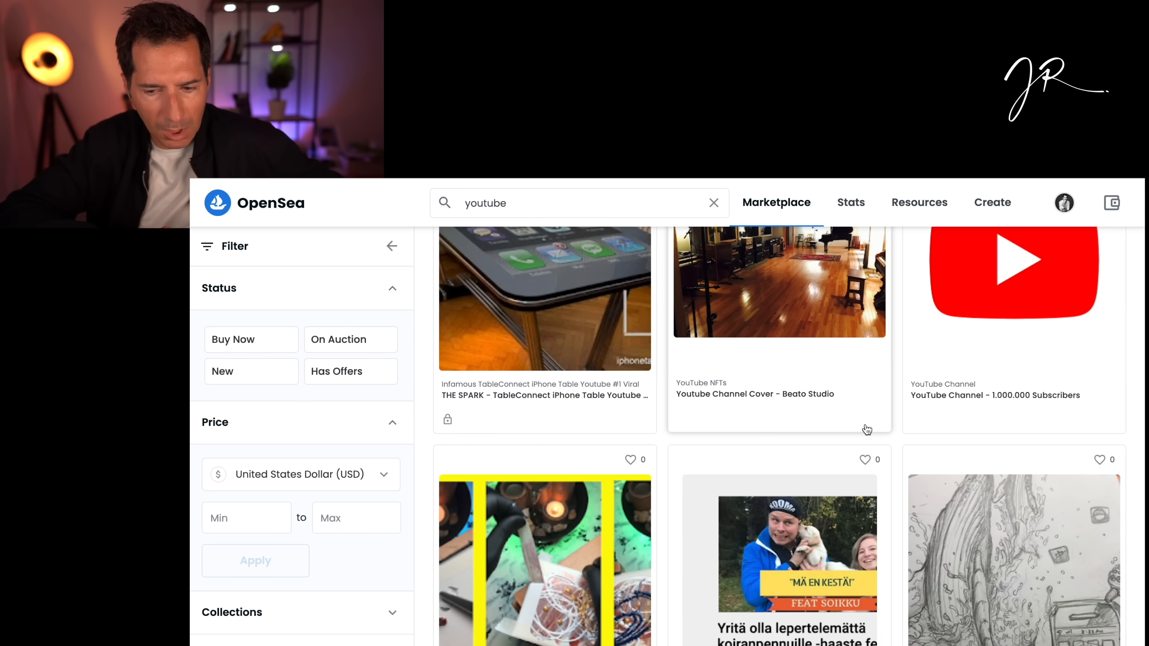
{"action": "scroll", "coordinate": [866, 430], "scroll_direction": "down", "scroll_amount": 5}
{"action": "scroll", "coordinate": [867, 431], "scroll_direction": "down", "scroll_amount": 3}
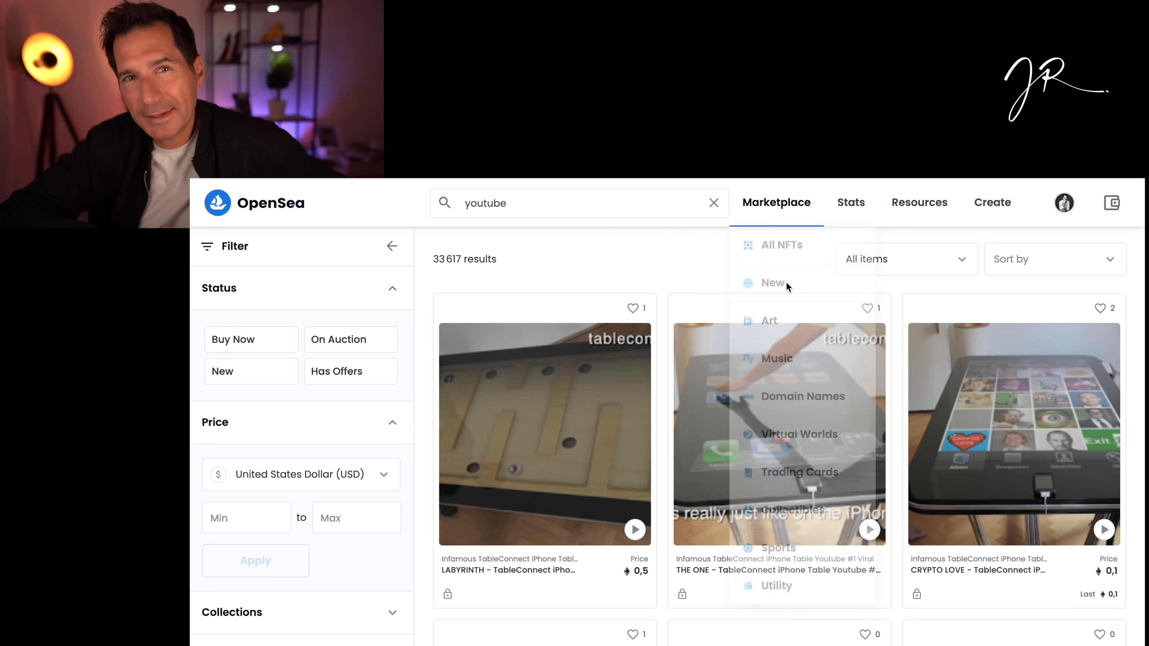
Show only new NFTs in the marketplace and browse them.
{"action": "left_click", "coordinate": [787, 287]}
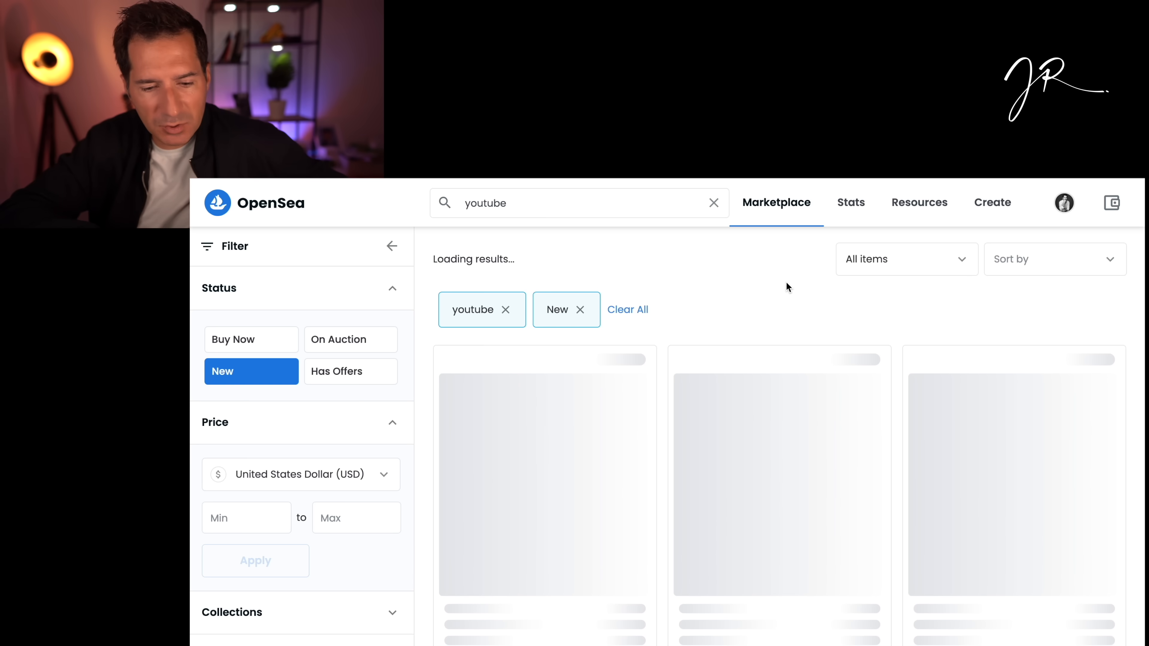
{"action": "scroll", "coordinate": [755, 309], "scroll_direction": "down", "scroll_amount": 6}
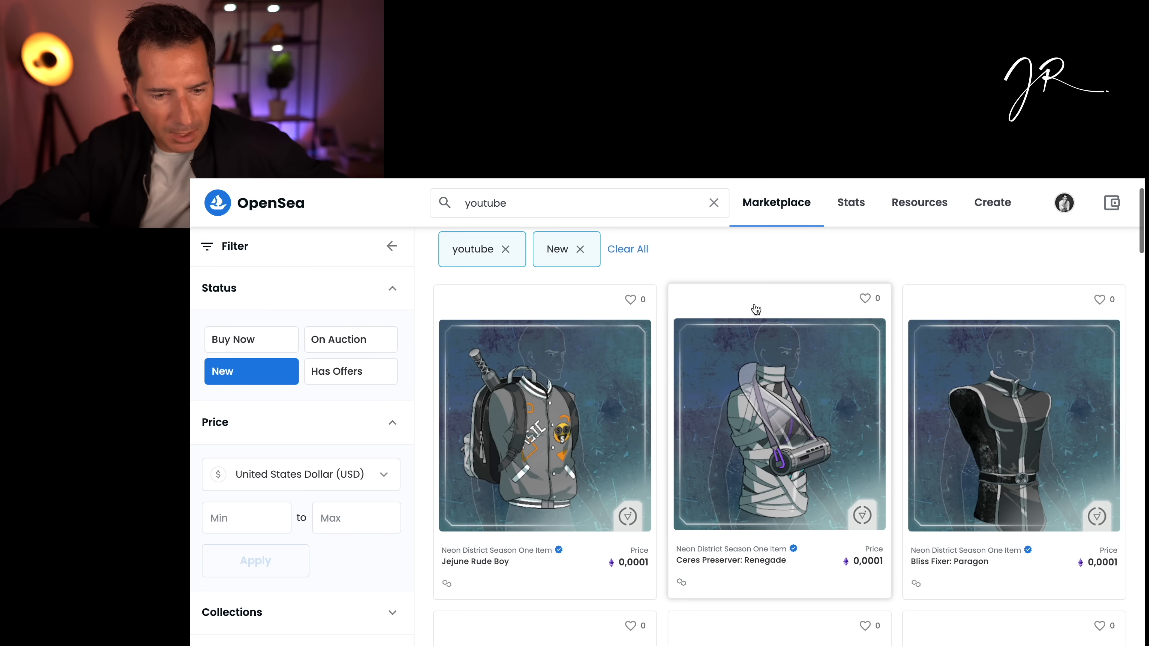
{"action": "scroll", "coordinate": [756, 309], "scroll_direction": "down", "scroll_amount": 8}
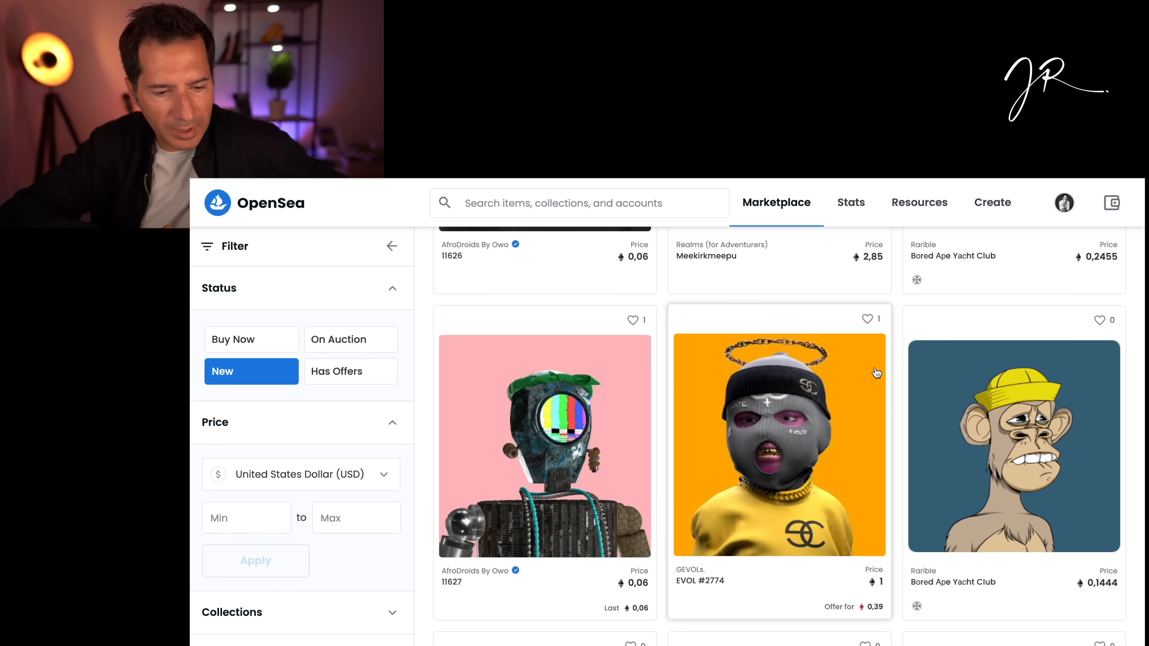
Examine the ZED RUN Unnamed Foal listings and open the ZED RUN collection.
{"action": "left_click", "coordinate": [992, 362]}
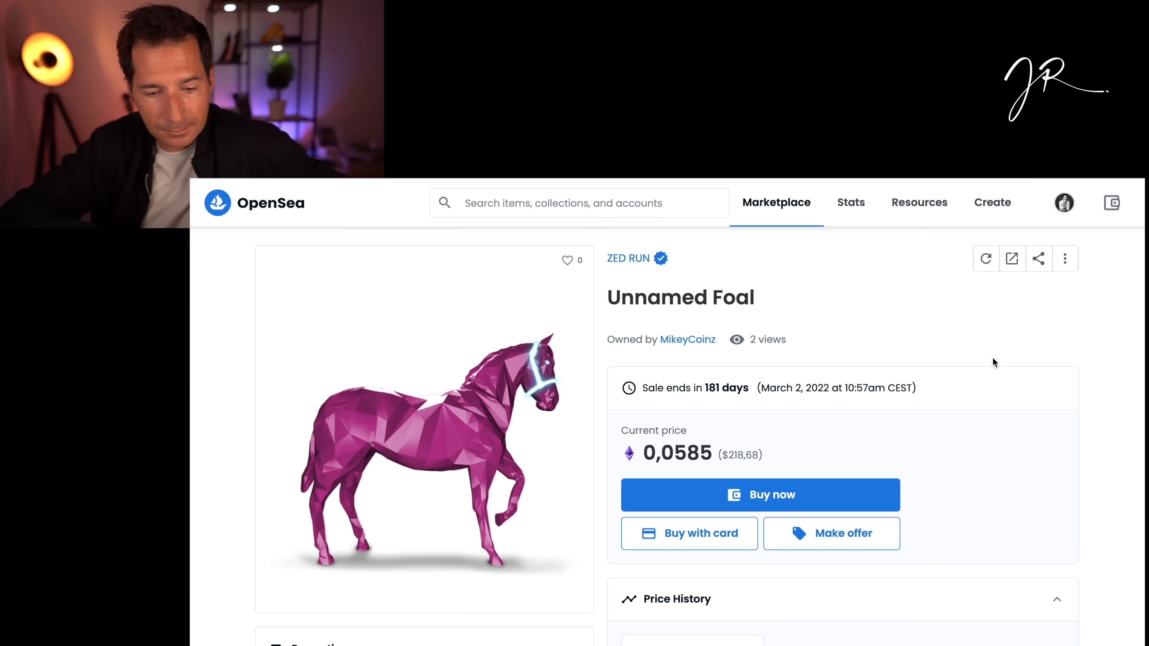
{"action": "scroll", "coordinate": [991, 334], "scroll_direction": "left", "scroll_amount": 5}
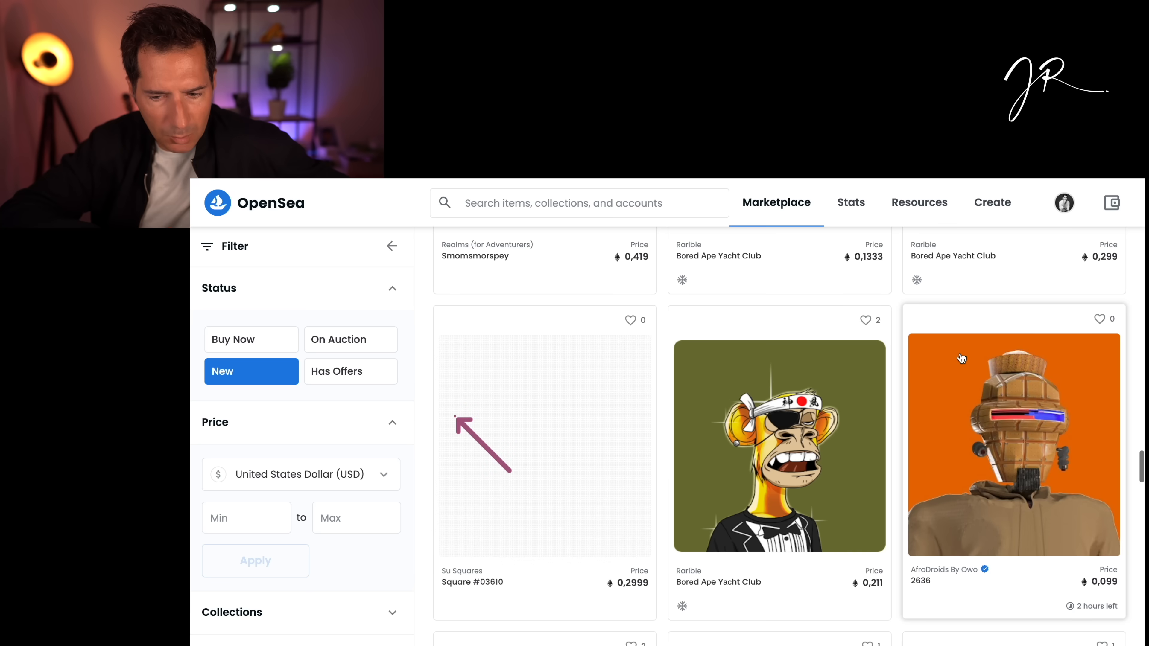
{"action": "scroll", "coordinate": [961, 359], "scroll_direction": "down", "scroll_amount": 6}
{"action": "scroll", "coordinate": [961, 358], "scroll_direction": "down", "scroll_amount": 3}
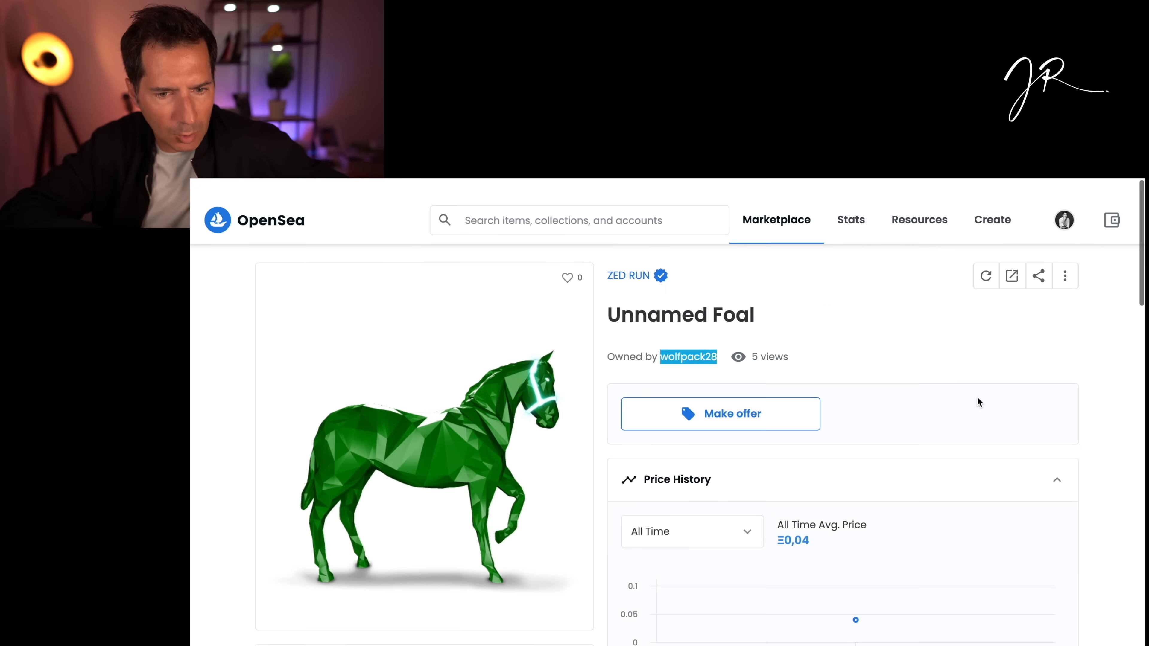
{"action": "left_click", "coordinate": [633, 265]}
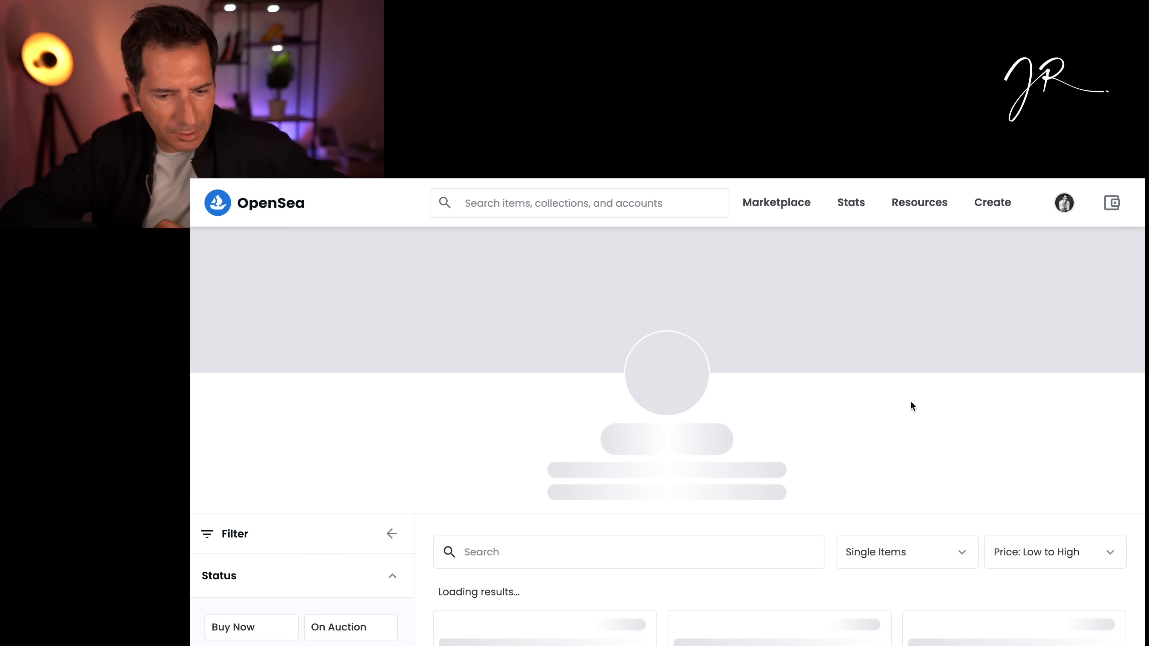
{"action": "scroll", "coordinate": [893, 409], "scroll_direction": "down", "scroll_amount": 1}
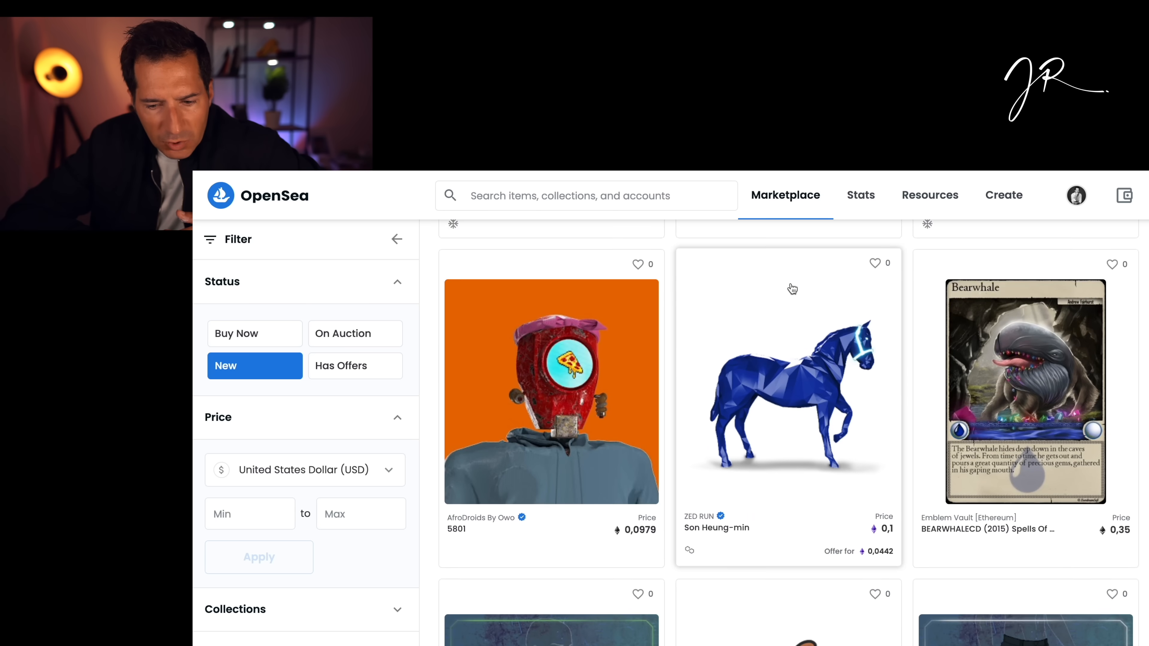
Browse more of the new listings and view the AfroDroids By Owo item with the pizza eye.
{"action": "scroll", "coordinate": [530, 410], "scroll_direction": "down", "scroll_amount": 7}
{"action": "scroll", "coordinate": [530, 410], "scroll_direction": "up", "scroll_amount": 7}
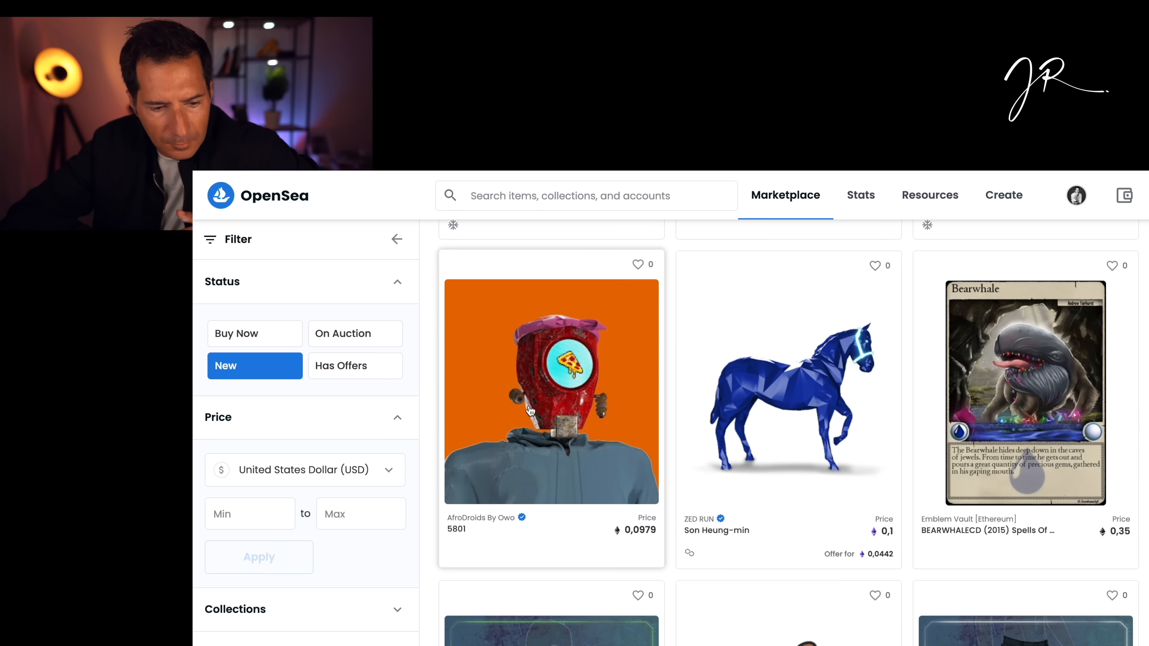
{"action": "scroll", "coordinate": [779, 384], "scroll_direction": "down", "scroll_amount": 10}
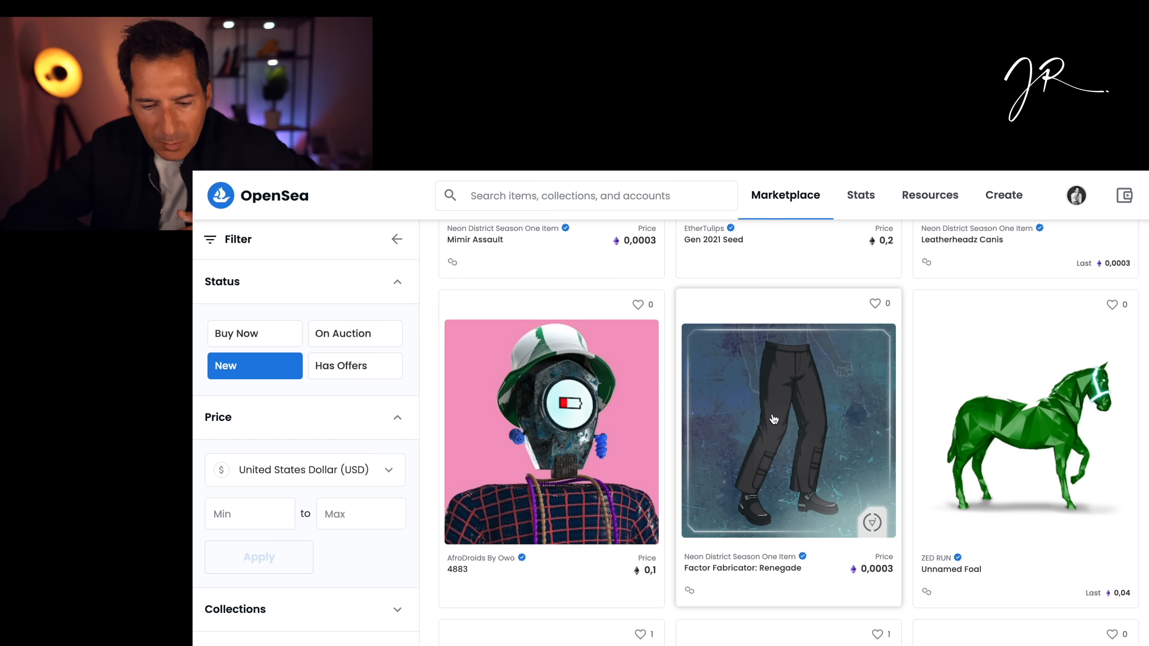
{"action": "scroll", "coordinate": [772, 415], "scroll_direction": "down", "scroll_amount": 5}
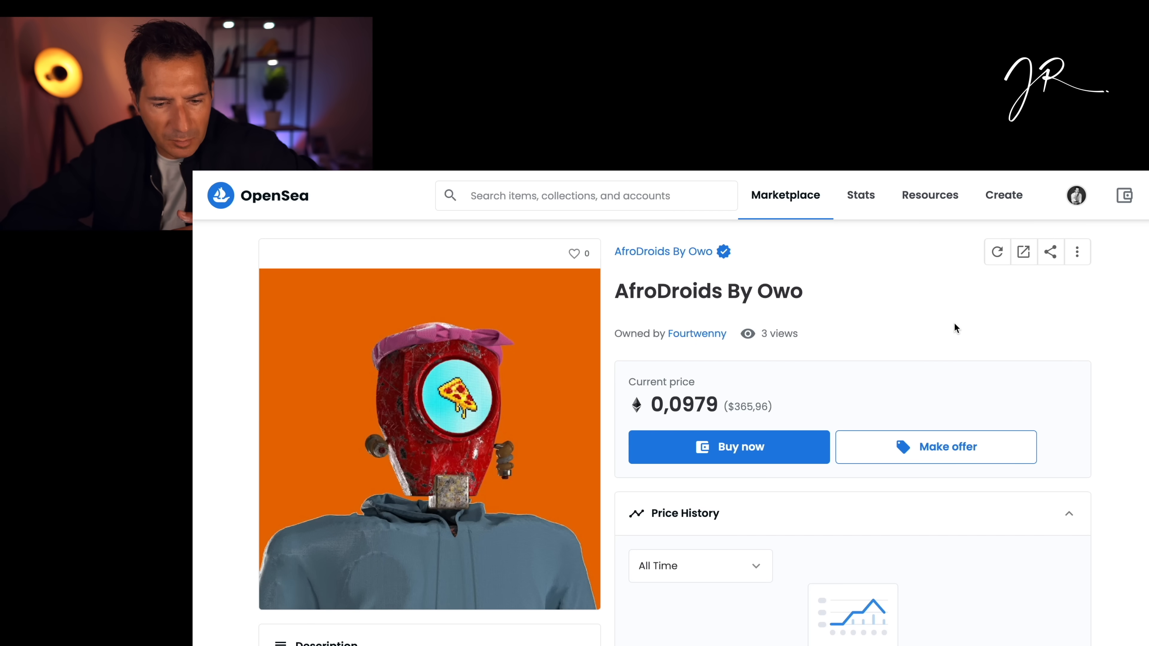
{"action": "scroll", "coordinate": [955, 323], "scroll_direction": "left", "scroll_amount": 5}
{"action": "scroll", "coordinate": [954, 323], "scroll_direction": "down", "scroll_amount": 15}
Limit the new listings to a maximum price of 50 USD and look through the filtered items.
{"action": "left_click", "coordinate": [350, 465]}
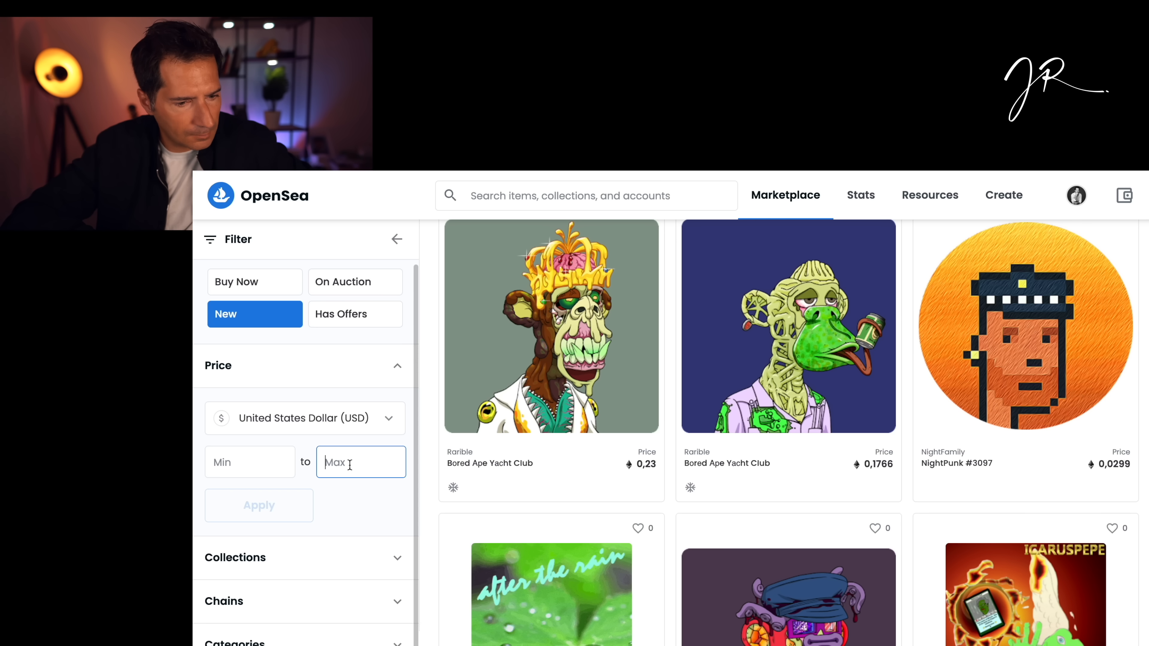
{"action": "type", "text": "1"}
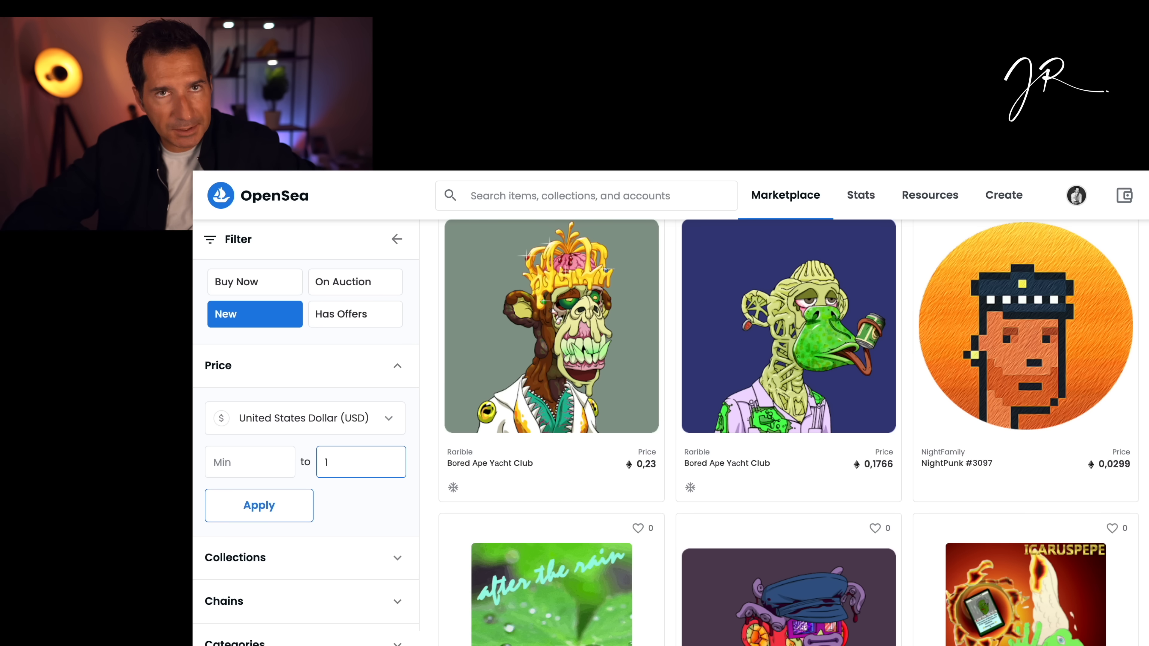
{"action": "key", "text": "BackSpace"}
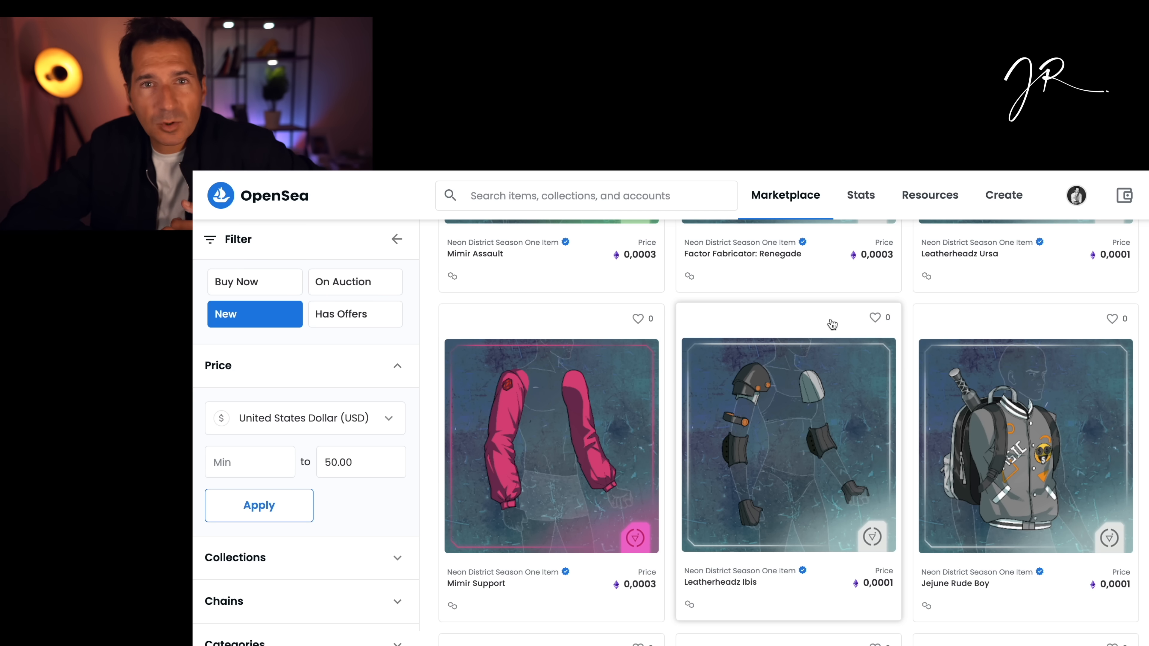
{"action": "scroll", "coordinate": [832, 324], "scroll_direction": "up", "scroll_amount": 6}
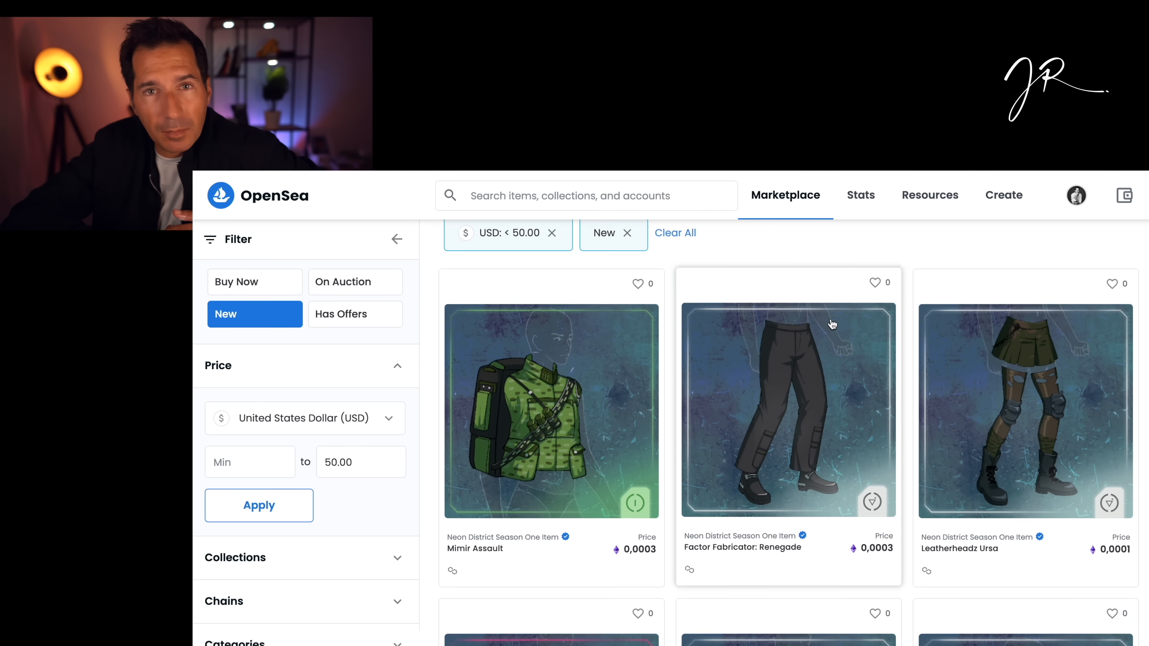
{"action": "scroll", "coordinate": [832, 324], "scroll_direction": "down", "scroll_amount": 2}
{"action": "scroll", "coordinate": [832, 324], "scroll_direction": "down", "scroll_amount": 5}
{"action": "scroll", "coordinate": [355, 441], "scroll_direction": "down", "scroll_amount": 1}
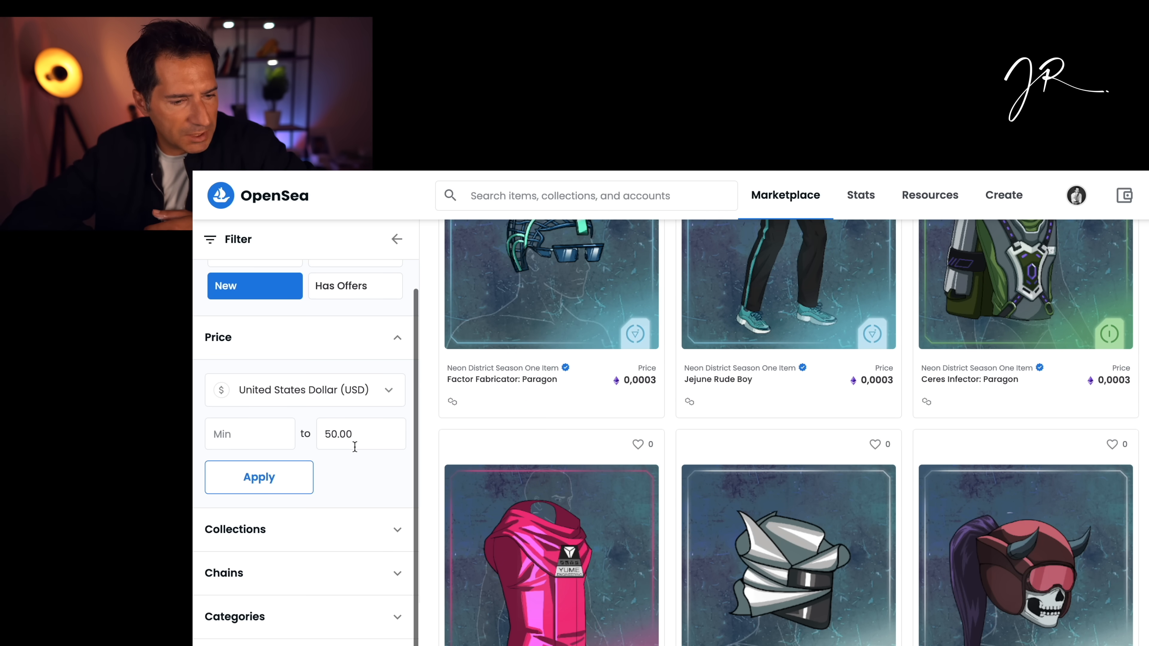
Filter the new listings under 50 USD to the Ethereum chain and look through the remaining items.
{"action": "left_click", "coordinate": [357, 591]}
{"action": "left_click", "coordinate": [290, 623]}
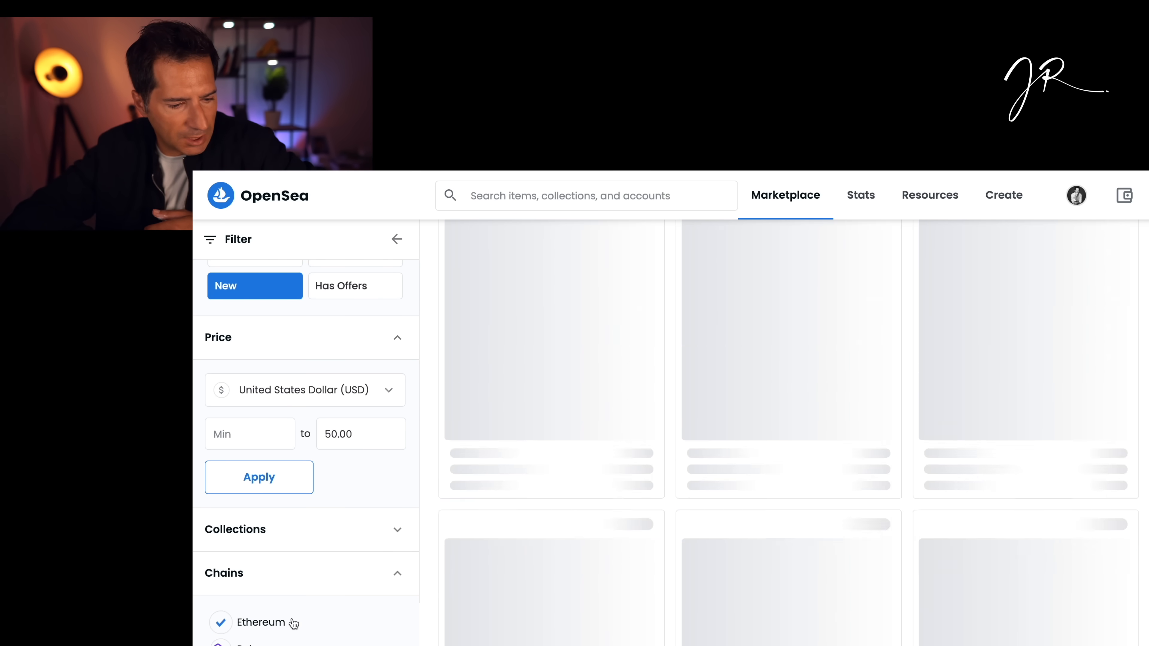
{"action": "scroll", "coordinate": [930, 309], "scroll_direction": "down", "scroll_amount": 3}
{"action": "scroll", "coordinate": [929, 309], "scroll_direction": "down", "scroll_amount": 15}
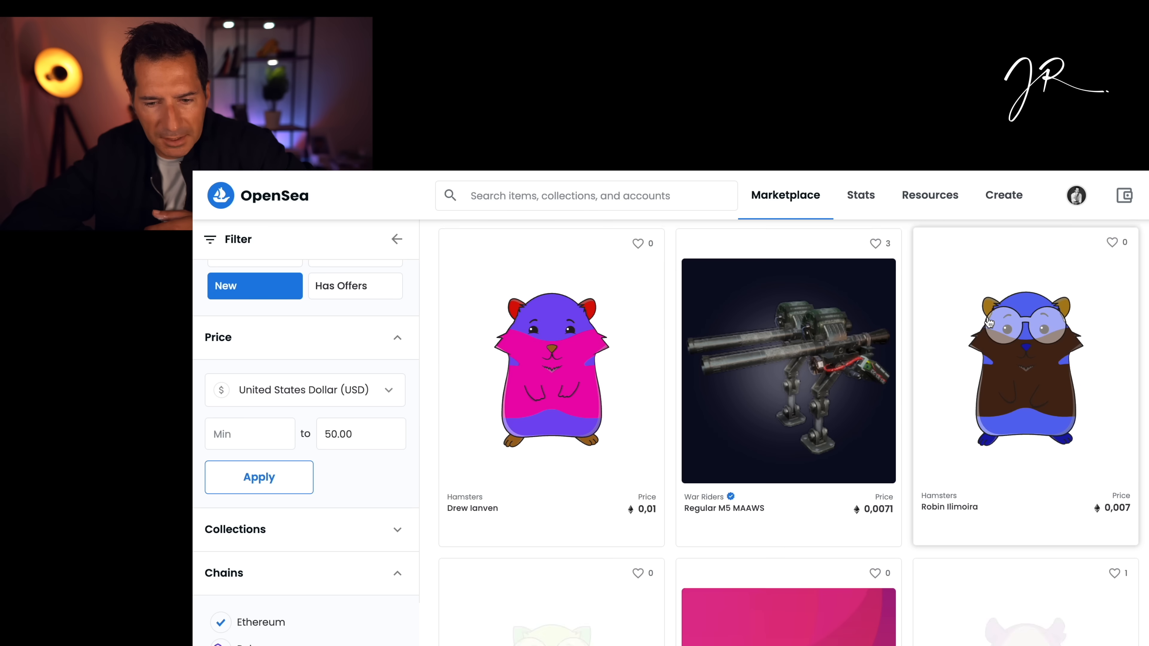
{"action": "scroll", "coordinate": [989, 322], "scroll_direction": "down", "scroll_amount": 13}
{"action": "scroll", "coordinate": [895, 278], "scroll_direction": "up", "scroll_amount": 20}
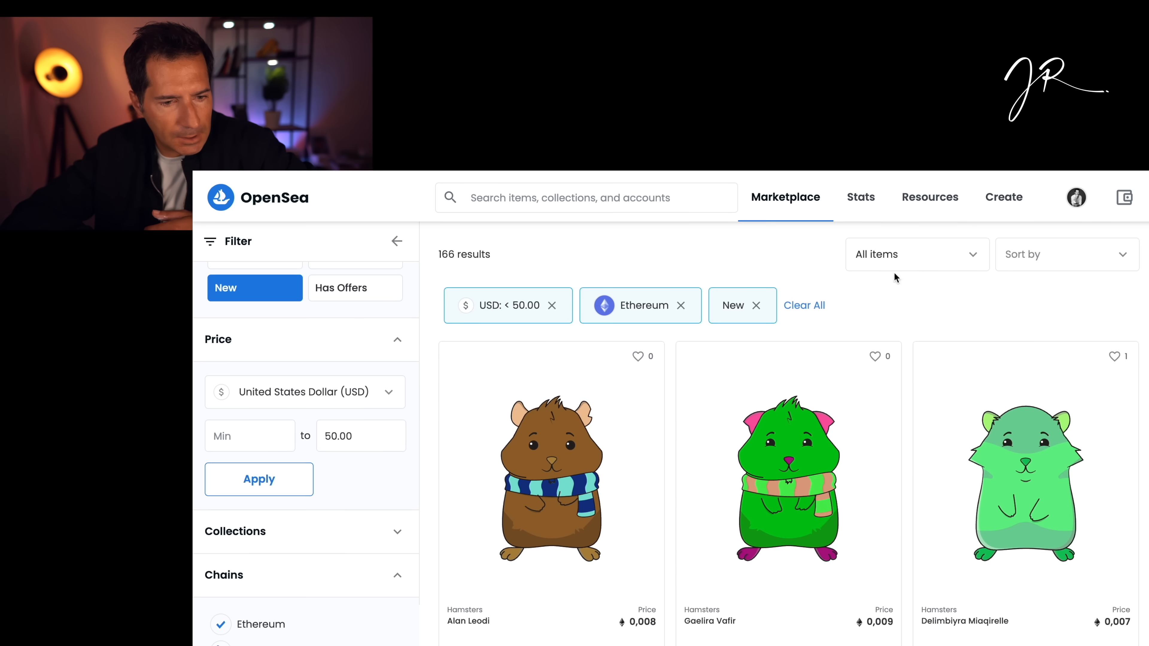
{"action": "scroll", "coordinate": [400, 464], "scroll_direction": "down", "scroll_amount": 3}
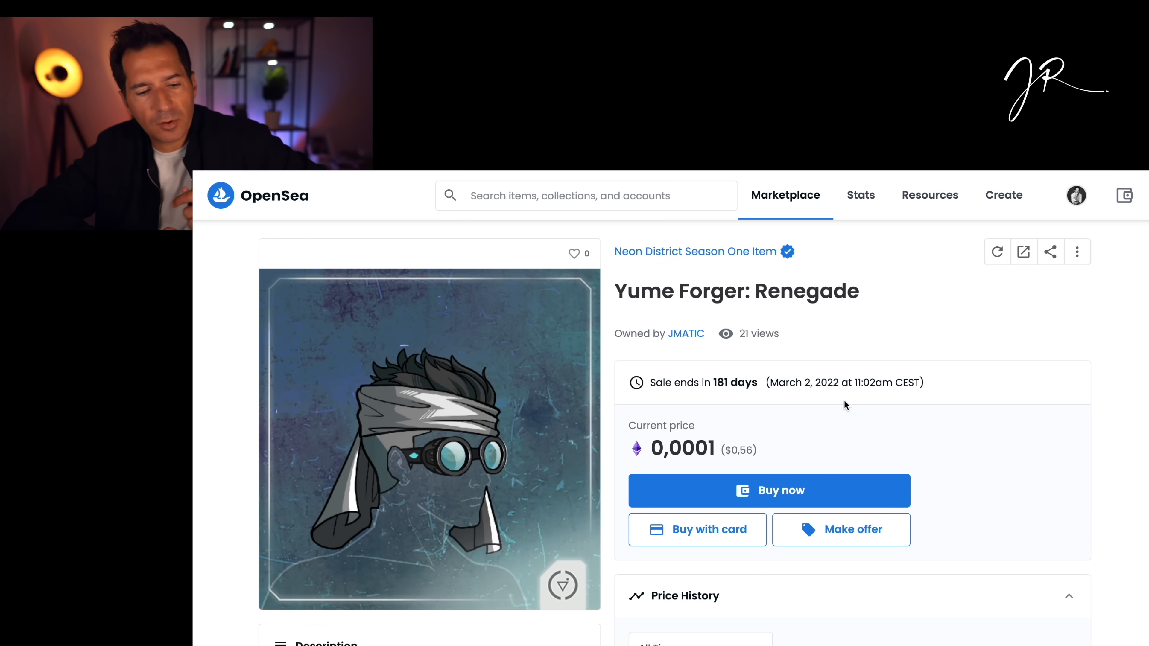
Start buying the Yume Forger: Renegade item at its current price and agree to OpenSea's Terms of Service.
{"action": "left_click", "coordinate": [816, 481]}
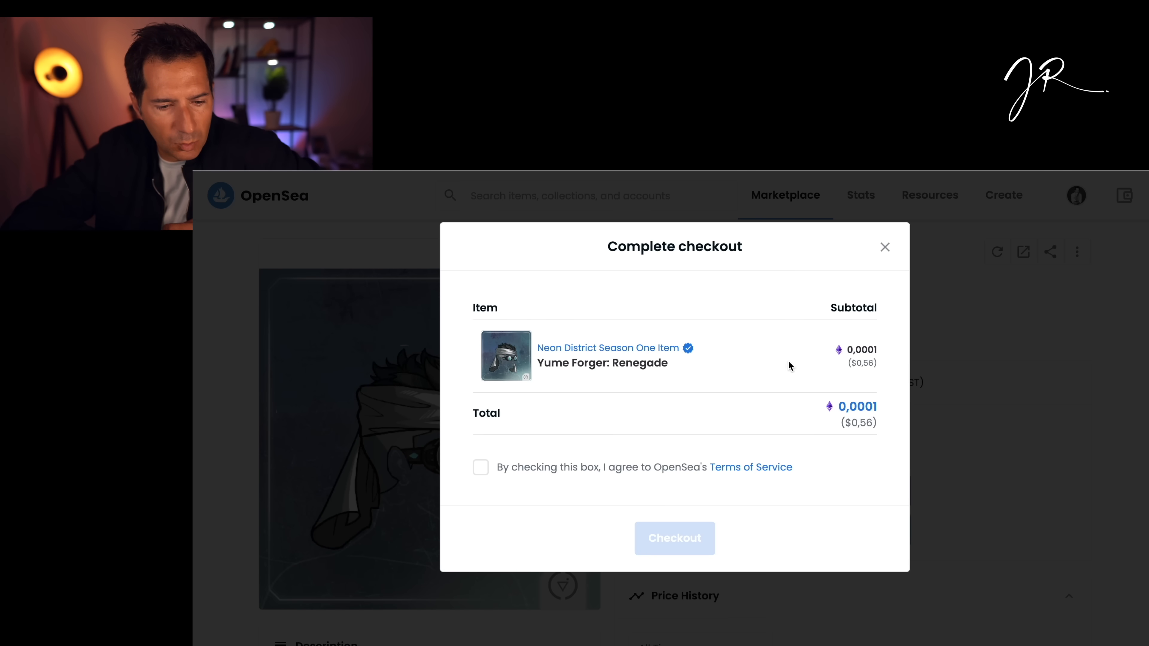
{"action": "left_click", "coordinate": [481, 468]}
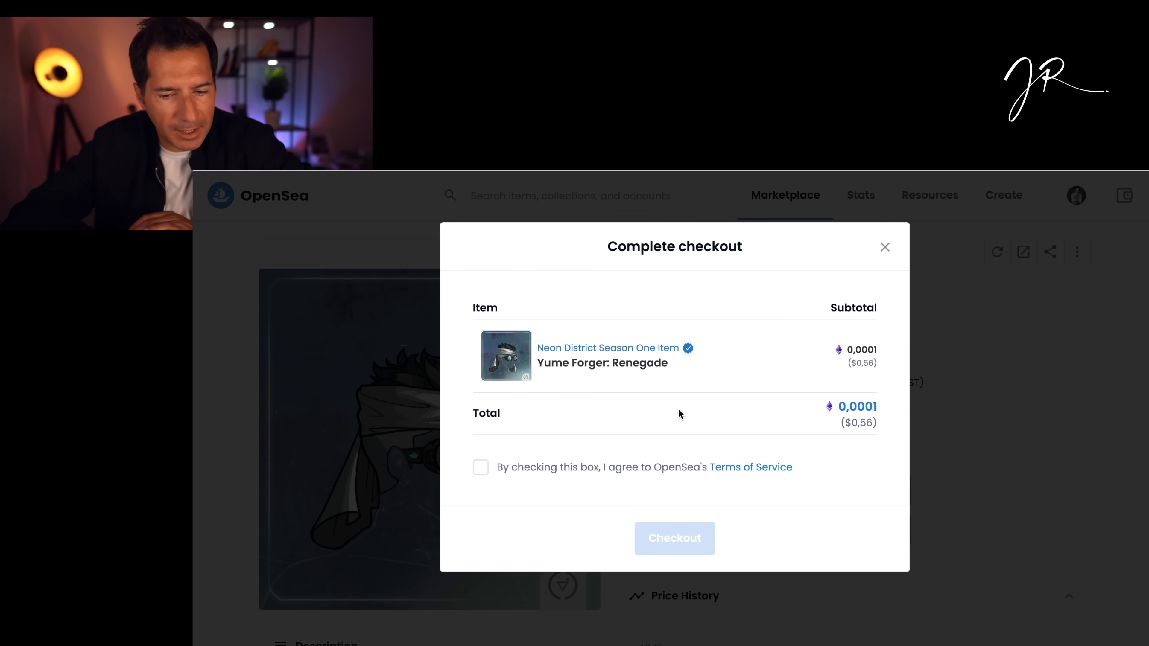
{"action": "left_click", "coordinate": [480, 468]}
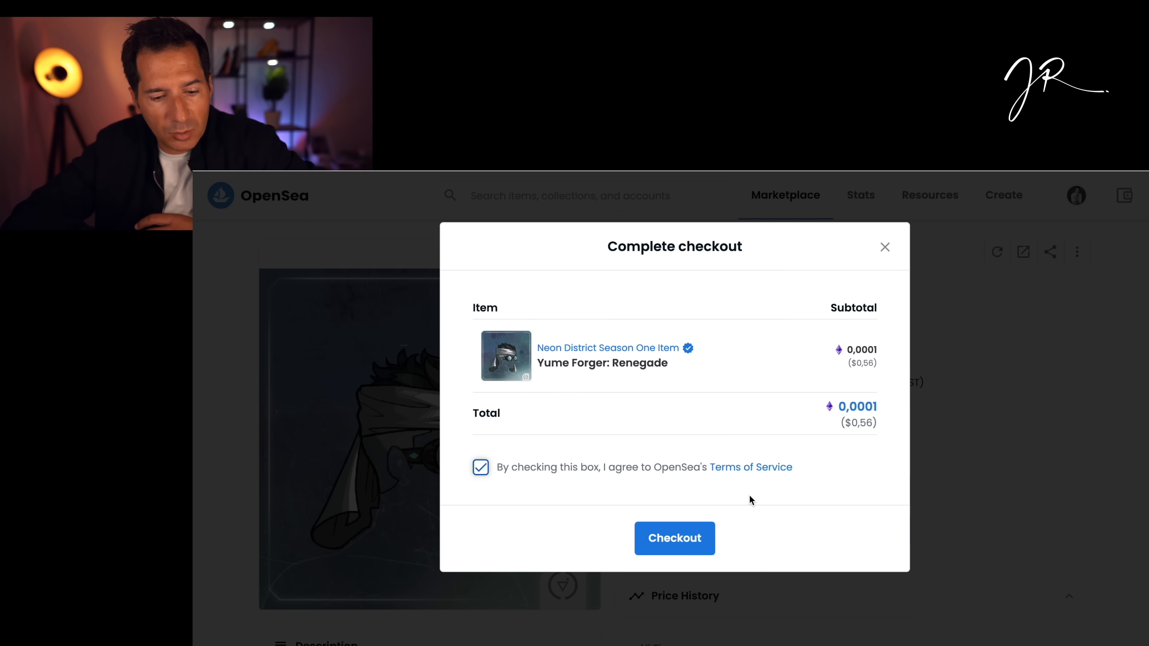
Proceed with the checkout and deposit 0.00015 ETH into Polygon, approving the transaction in the wallet.
{"action": "left_click", "coordinate": [695, 534]}
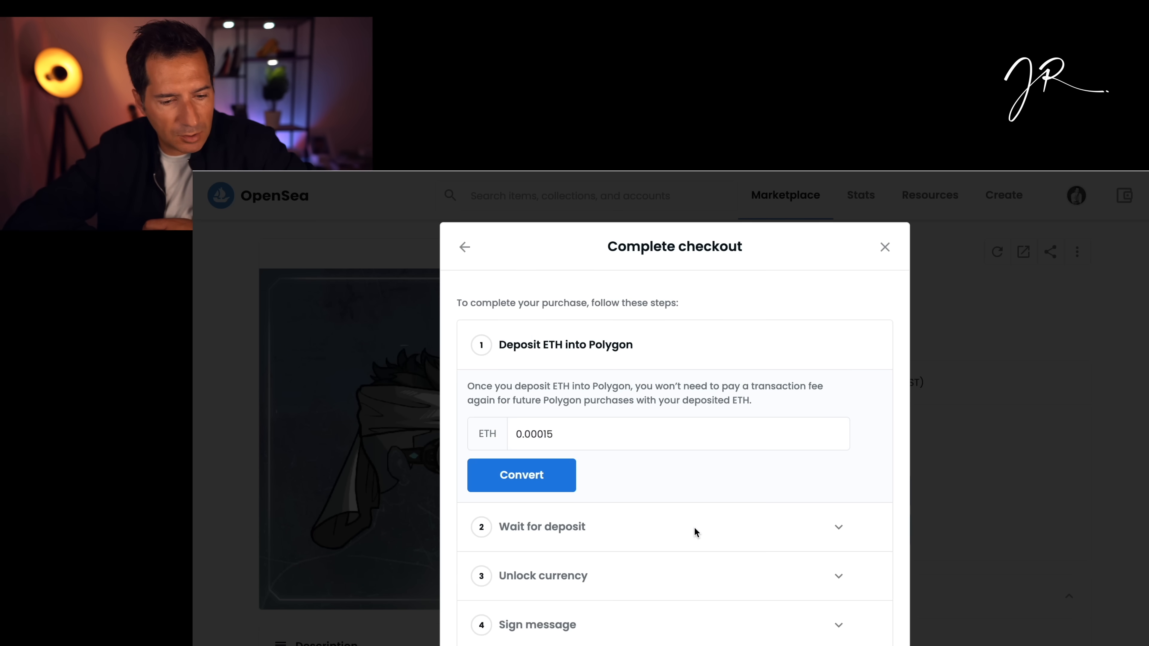
{"action": "left_click", "coordinate": [549, 480]}
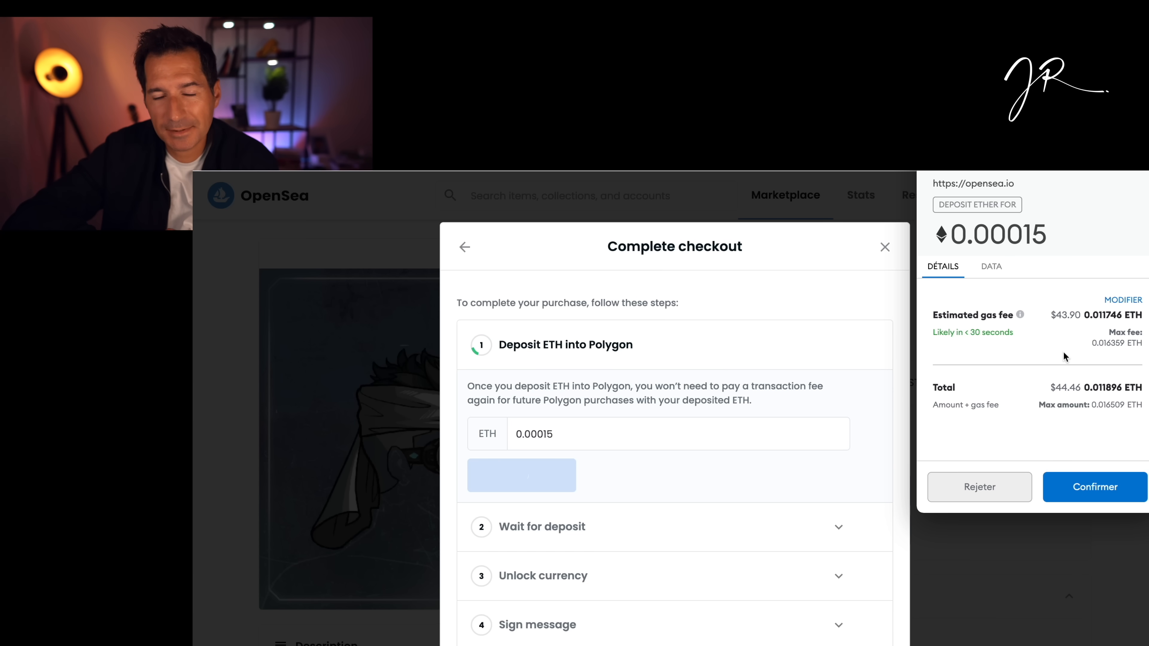
{"action": "left_click", "coordinate": [1100, 485]}
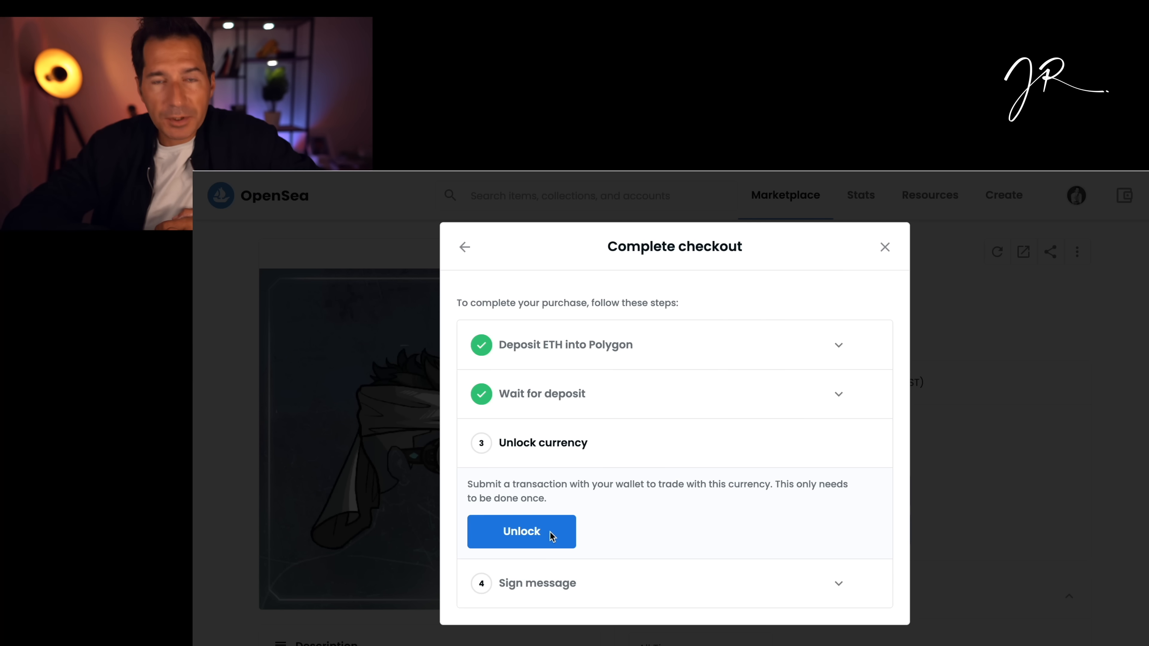
Unlock the currency for trading, sign the purchase message with the wallet and close the purchase dialog.
{"action": "left_click", "coordinate": [551, 537]}
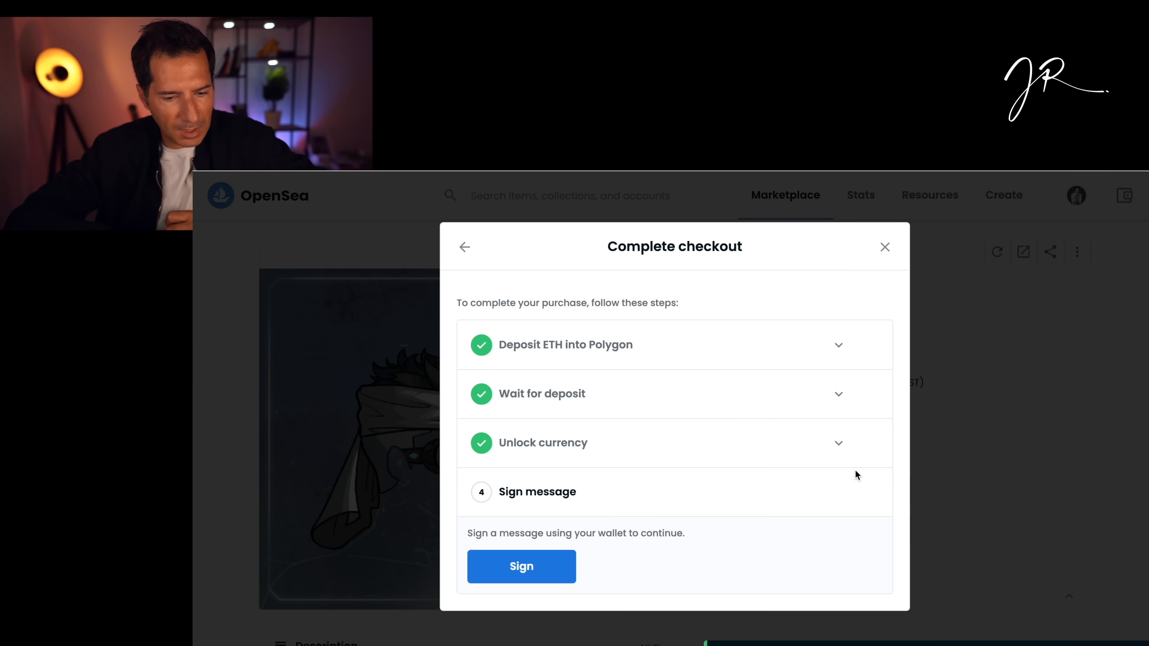
{"action": "left_click", "coordinate": [537, 579]}
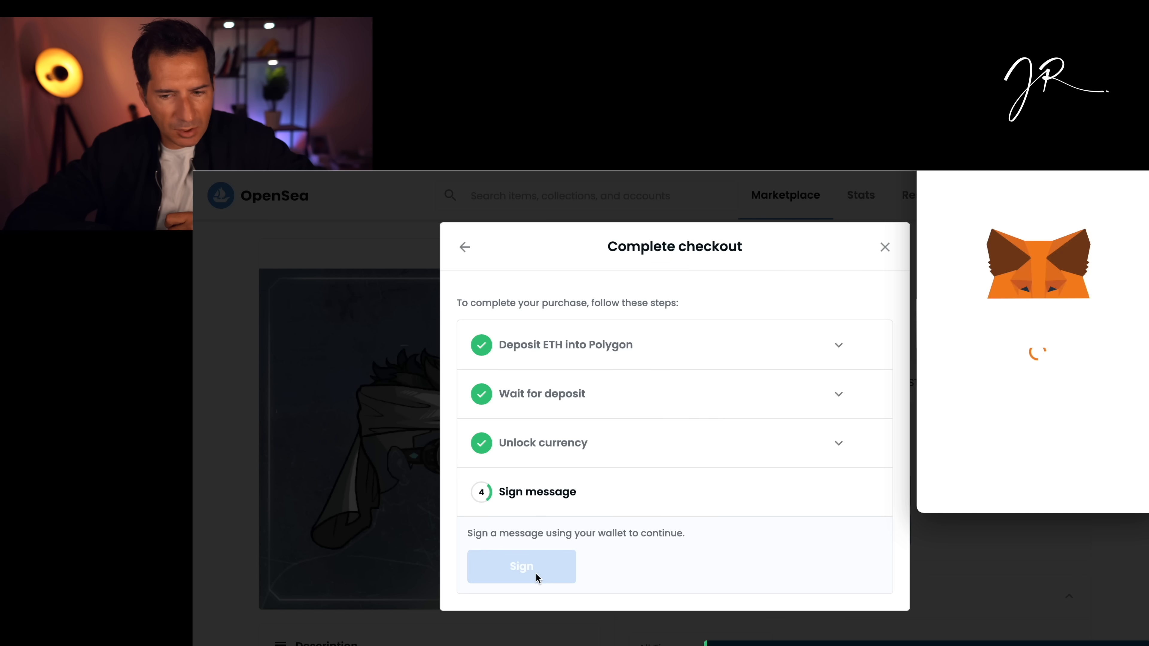
{"action": "left_click", "coordinate": [1097, 482]}
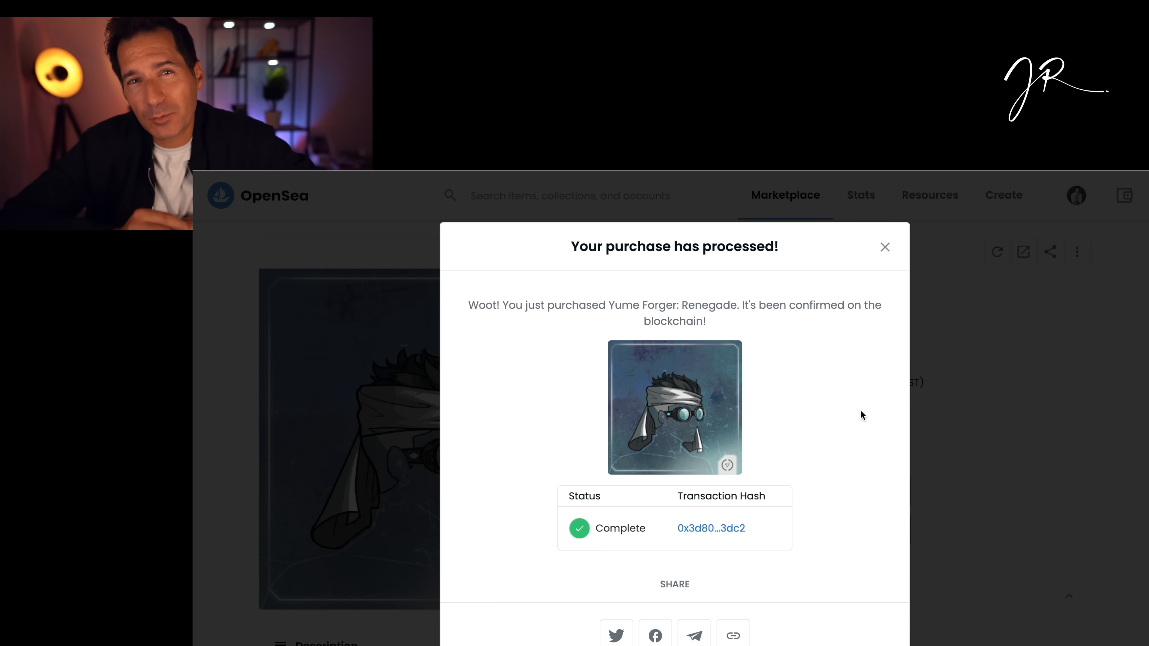
{"action": "left_click", "coordinate": [1099, 370]}
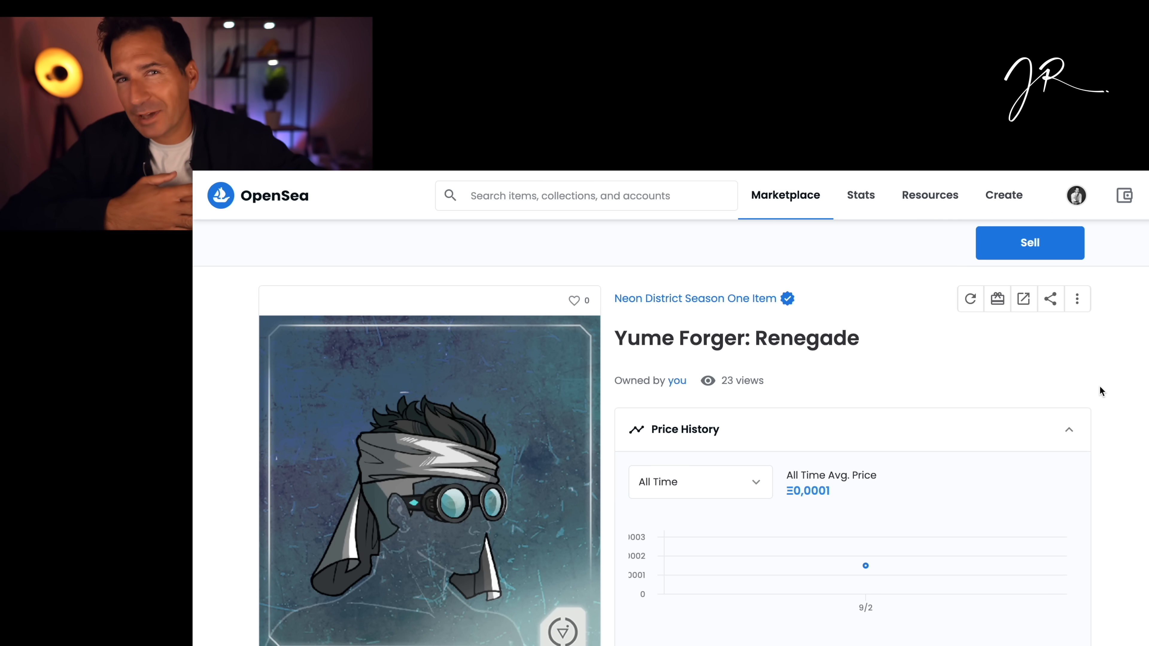
Put the purchased Yume Forger: Renegade item up for sale at 1 ETH and request the wallet signature for the listing.
{"action": "scroll", "coordinate": [1085, 393], "scroll_direction": "down", "scroll_amount": 2}
{"action": "scroll", "coordinate": [1086, 393], "scroll_direction": "down", "scroll_amount": 6}
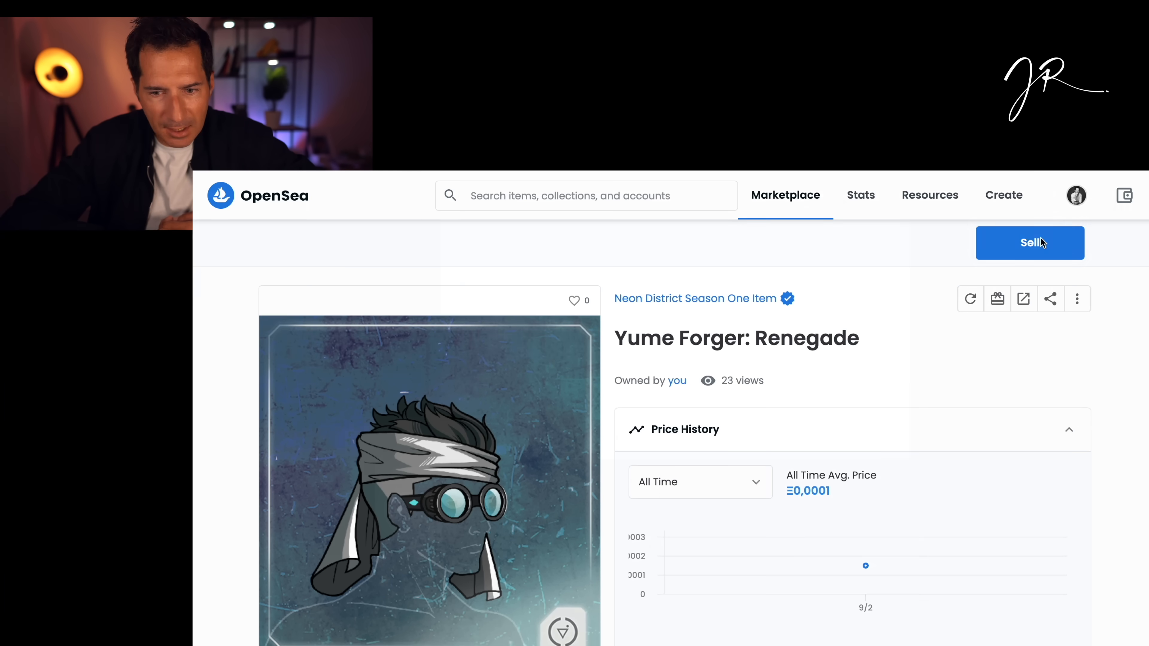
{"action": "left_click", "coordinate": [1040, 240]}
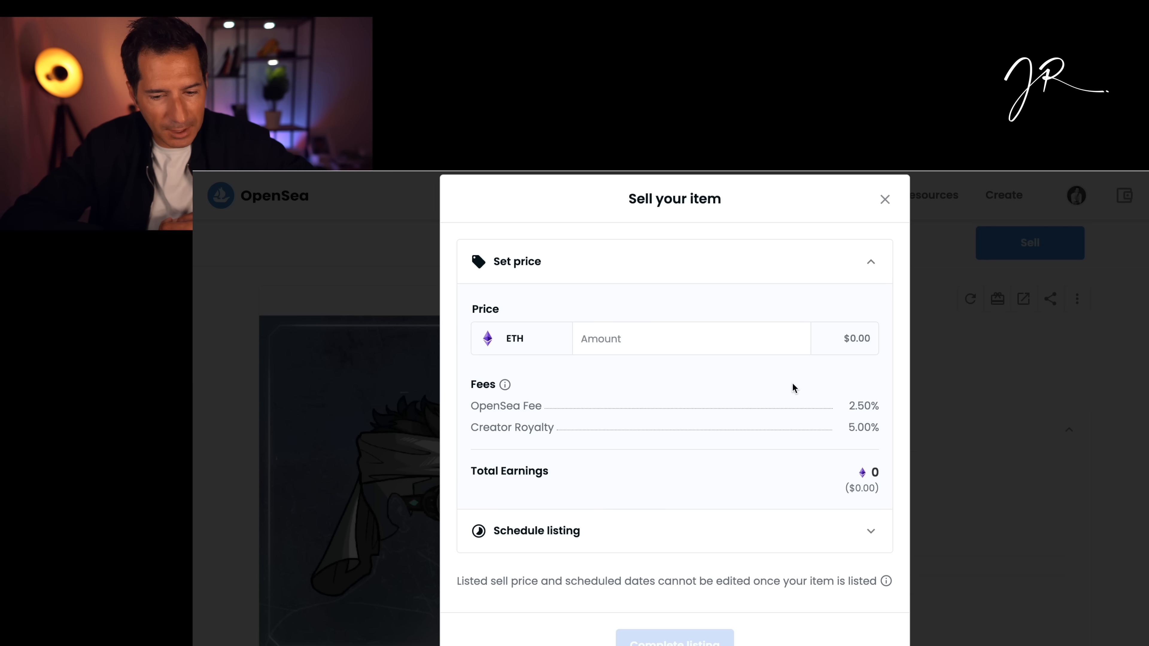
{"action": "left_click", "coordinate": [675, 338]}
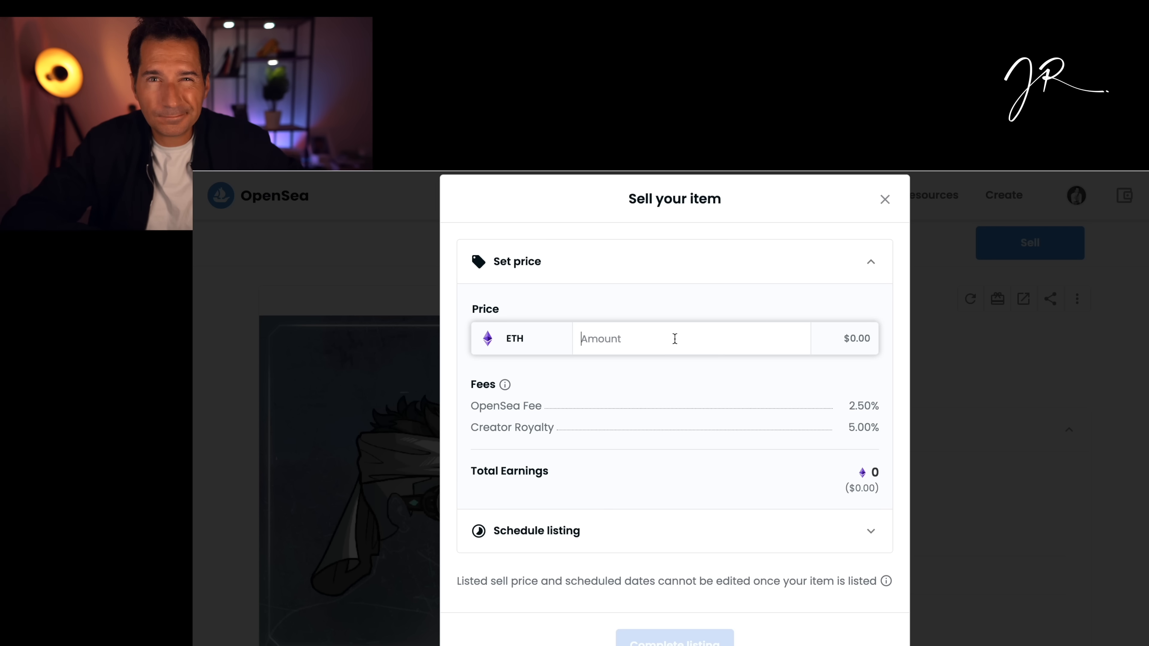
{"action": "type", "text": "1"}
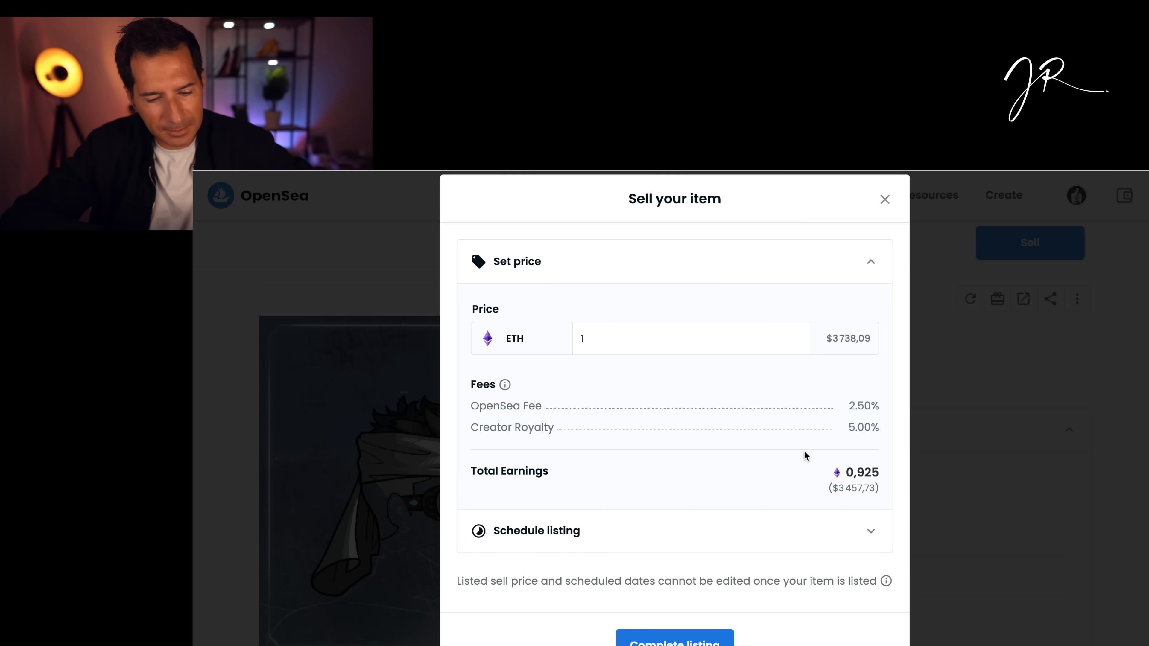
{"action": "left_click", "coordinate": [706, 640]}
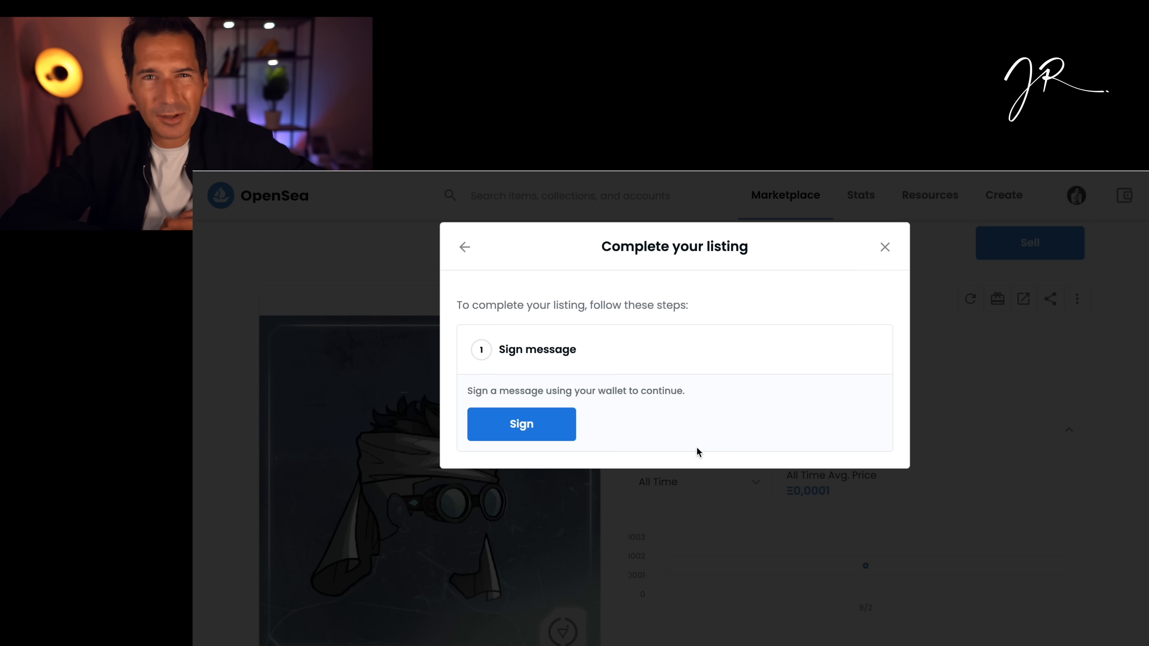
{"action": "left_click", "coordinate": [547, 425]}
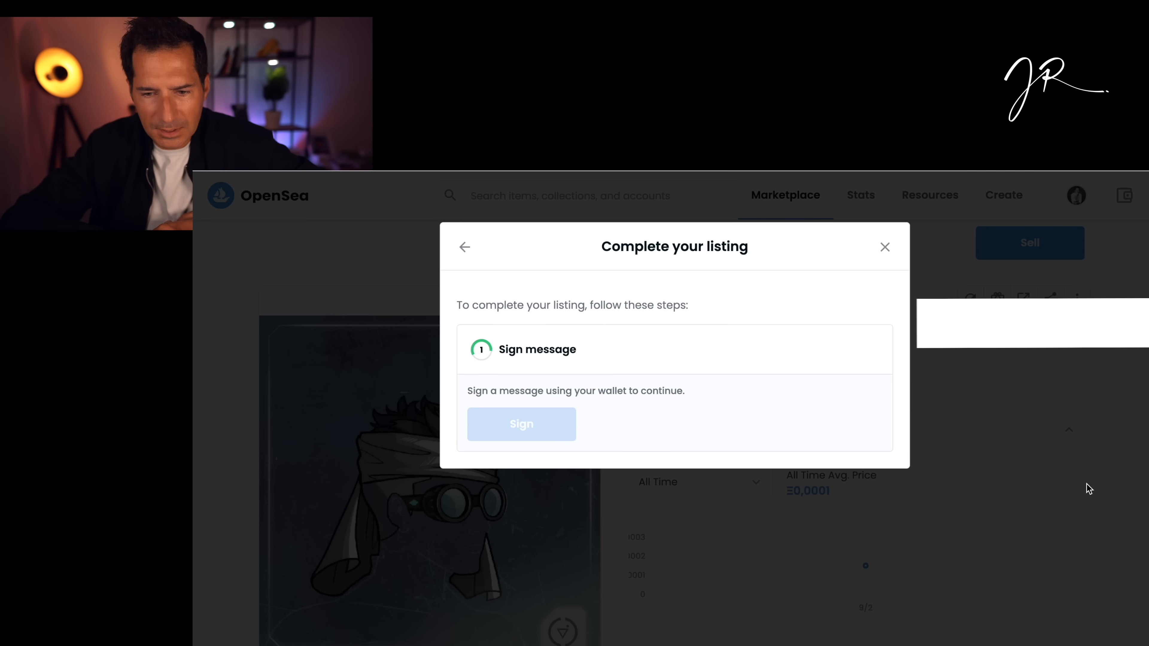